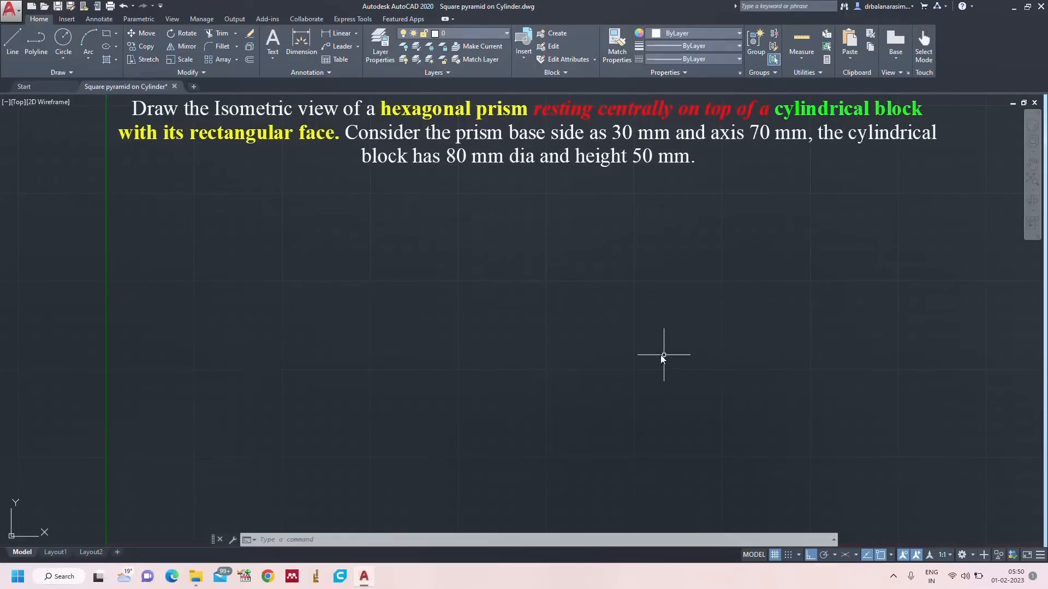
Step: Draw a six-sided polygon by its edge, with a horizontal 30 mm lower side, in the lower left of the drawing area
type("pol")
key("Return")
type("6")
key("Return")
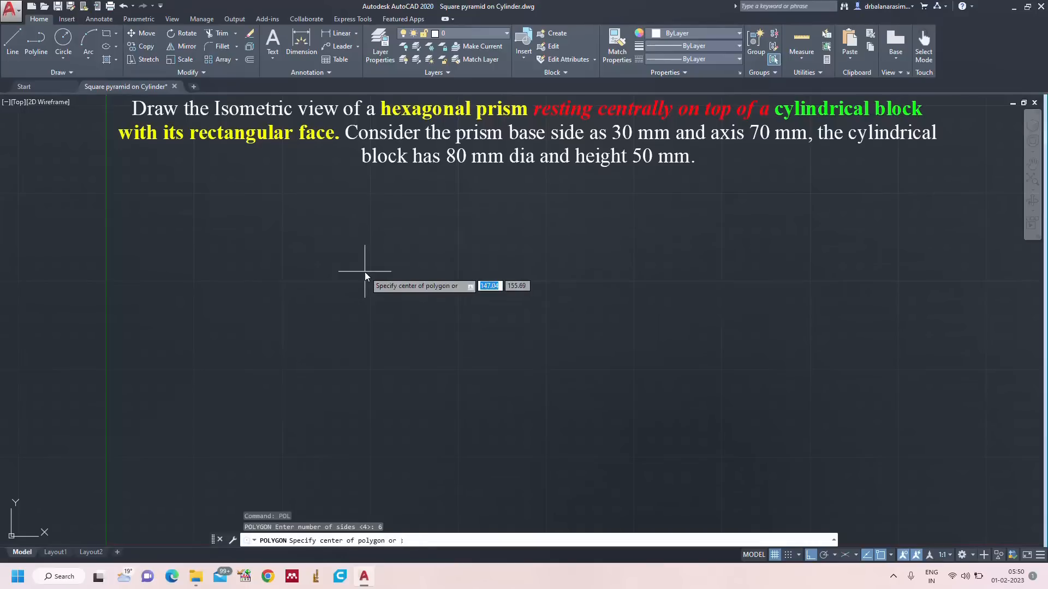
type("e")
key("Return")
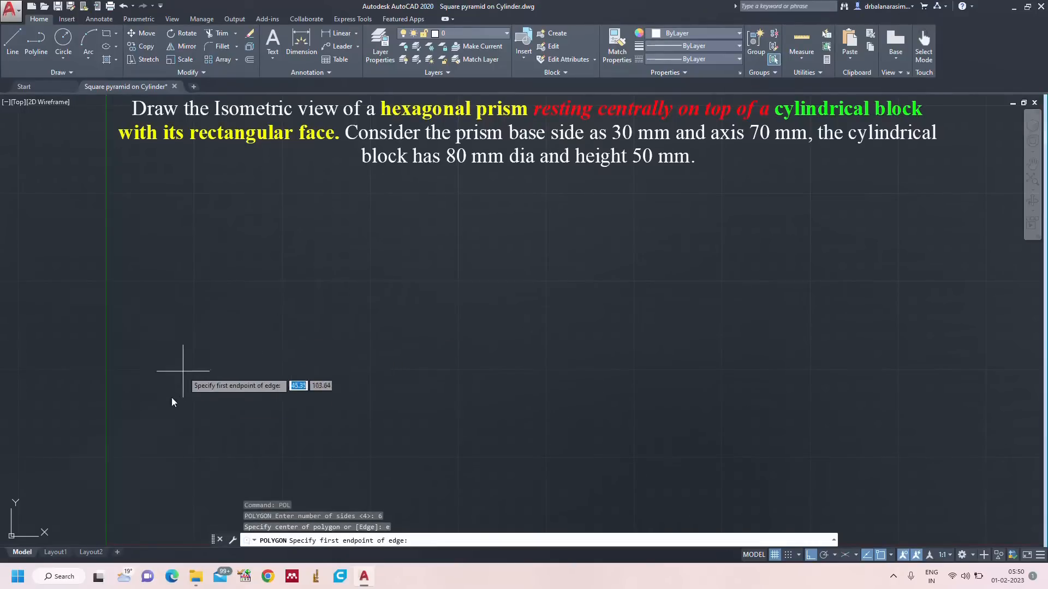
left_click(164, 417)
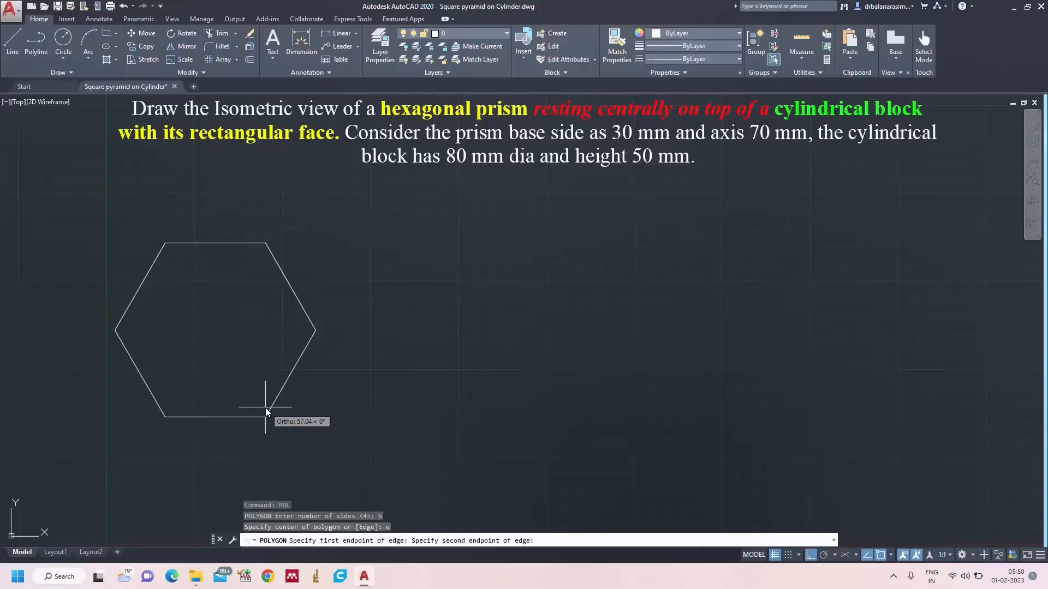
type("30")
key("Return")
Step: Enclose the hexagon in a rectangle of lines, starting and ending at its left vertex and passing through its outermost points
type("l")
key("Return")
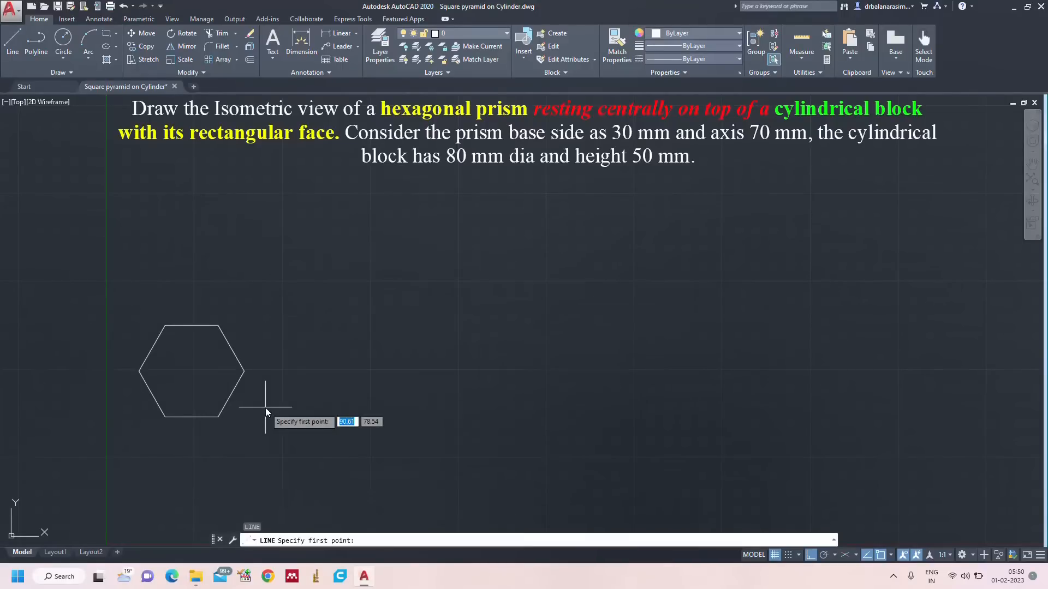
left_click(138, 371)
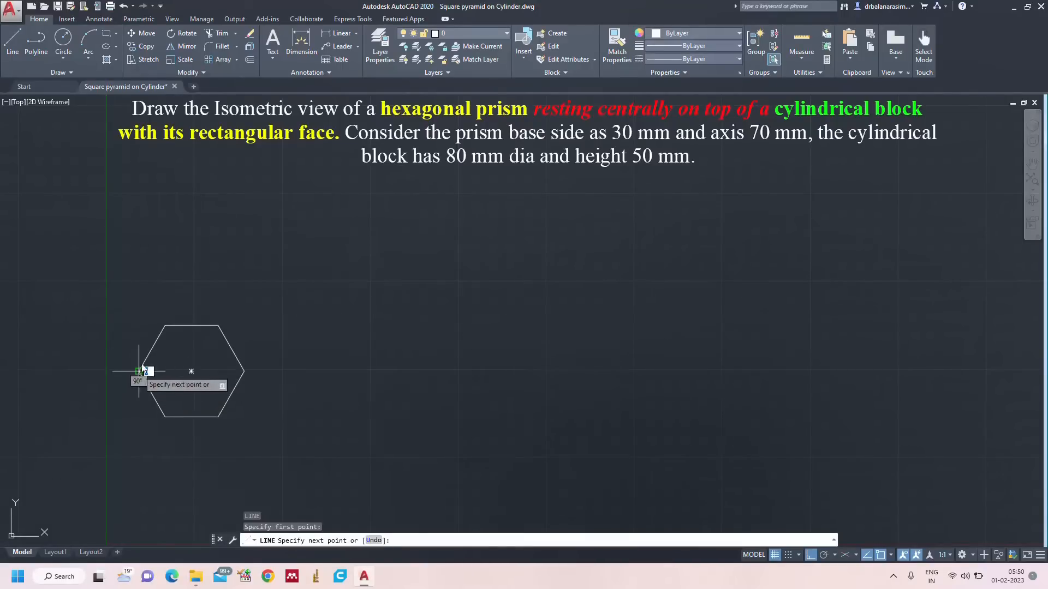
left_click(139, 325)
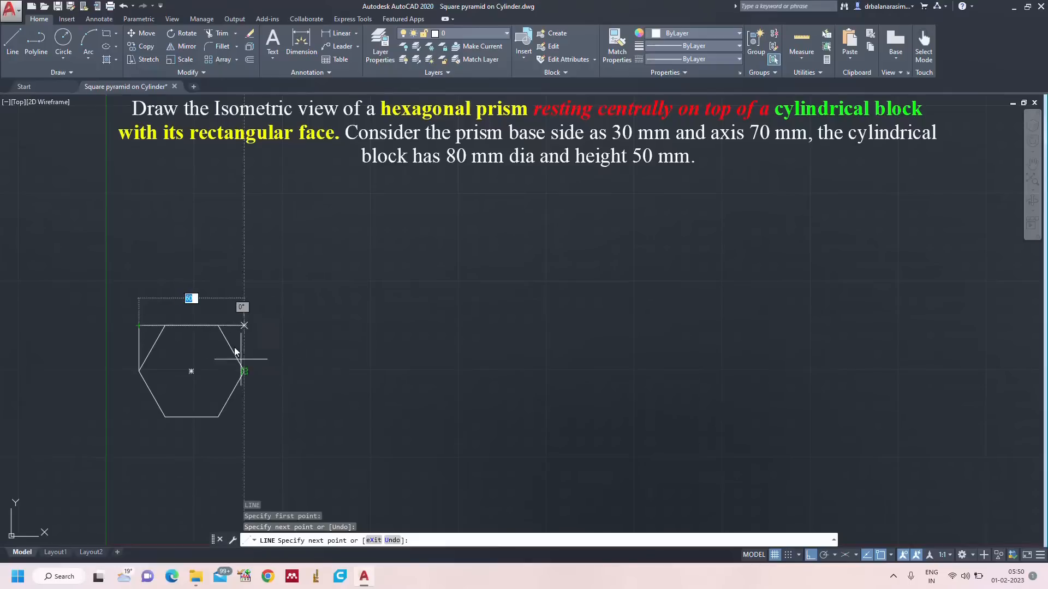
left_click(244, 326)
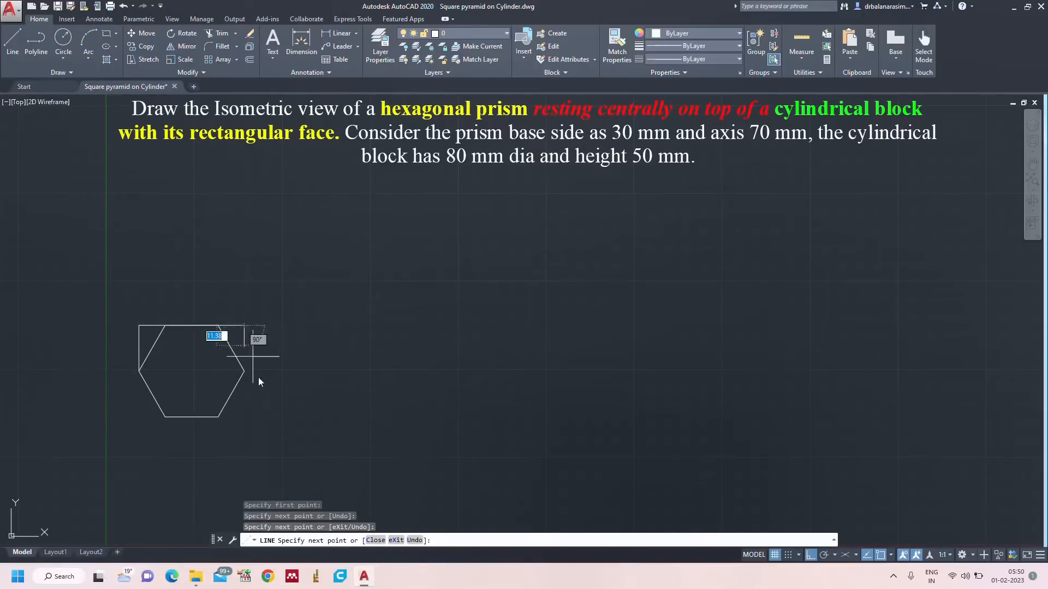
left_click(243, 418)
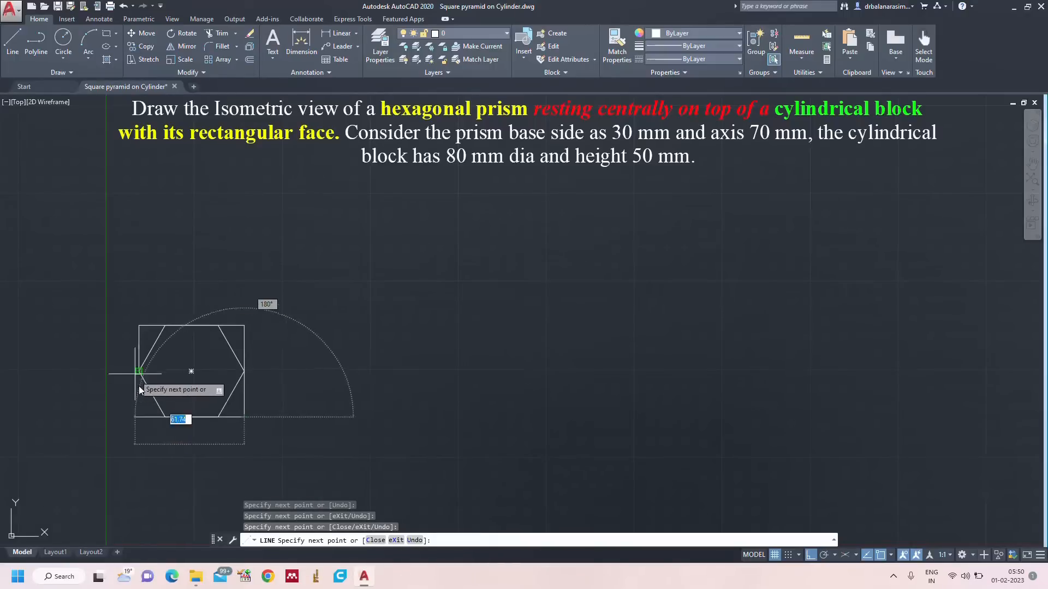
left_click(139, 417)
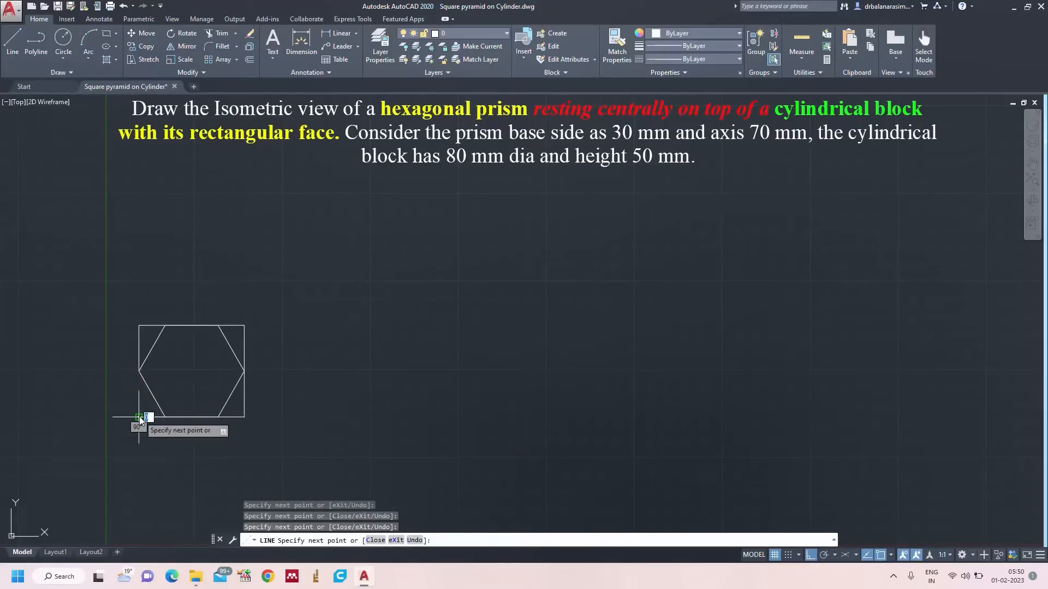
left_click(140, 371)
key("Escape")
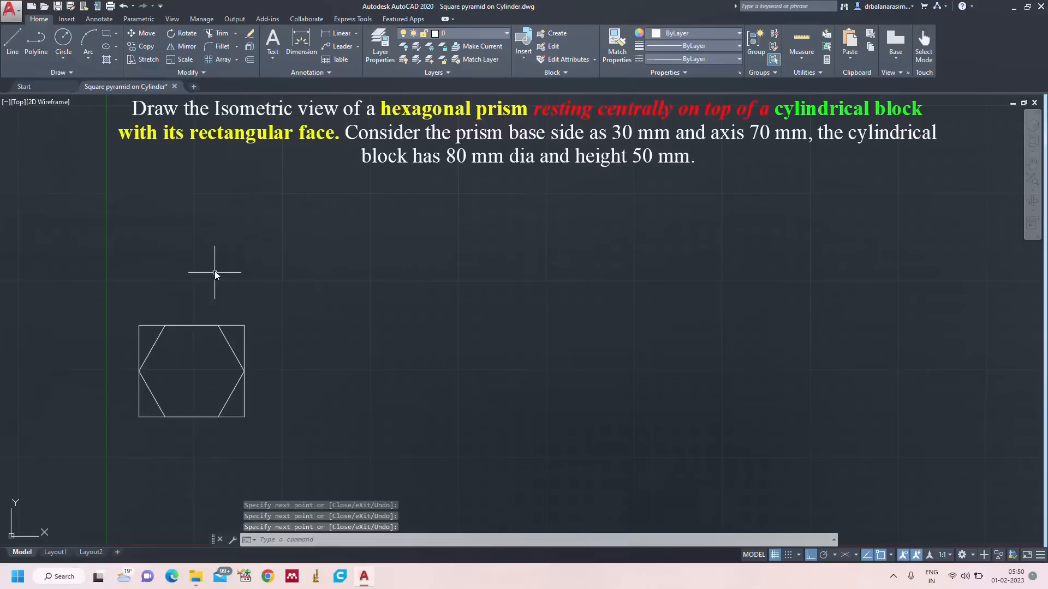
Step: Add an aligned dimension from the rectangle's upper-left corner down to the hexagon's left vertex, placed outside the left edge
type("dal")
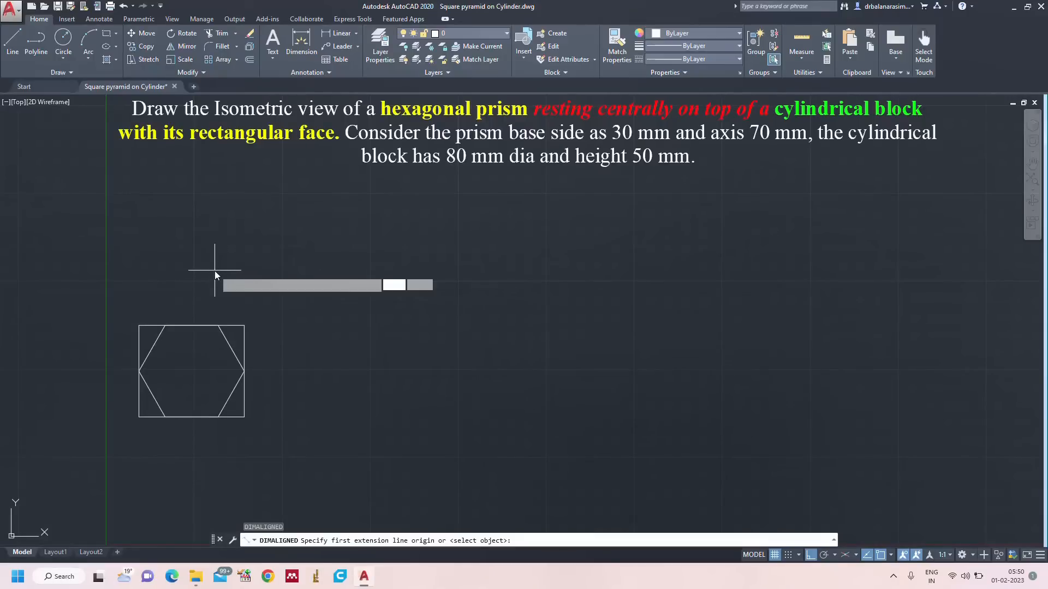
key("Return")
left_click(139, 326)
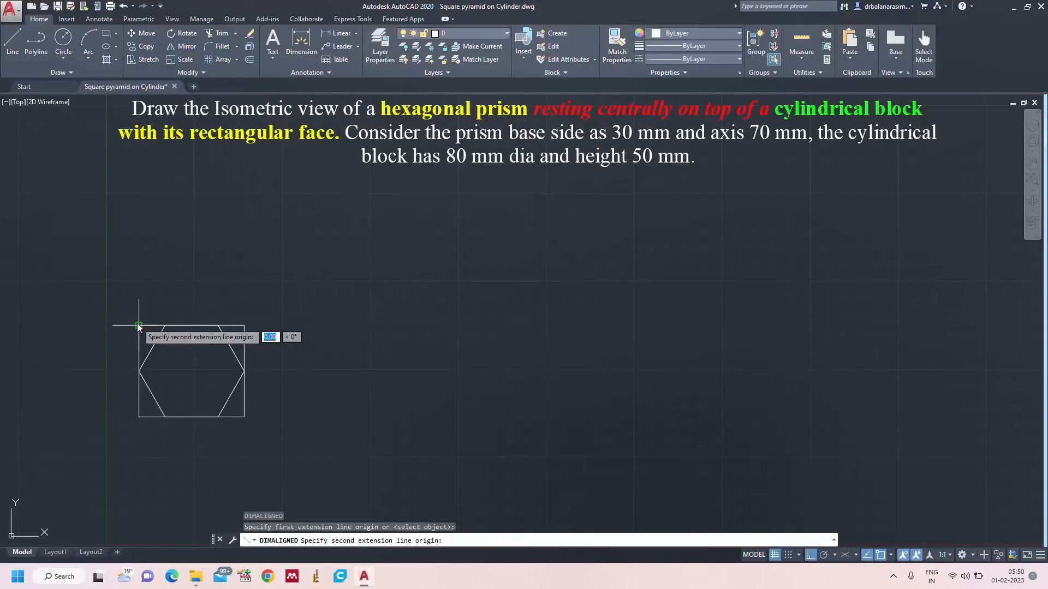
left_click(139, 372)
left_click(130, 374)
Step: Add aligned dimensions to the three segments of the rectangle's upper edge, divided by the hexagon's vertices, in one row above it
key("Return")
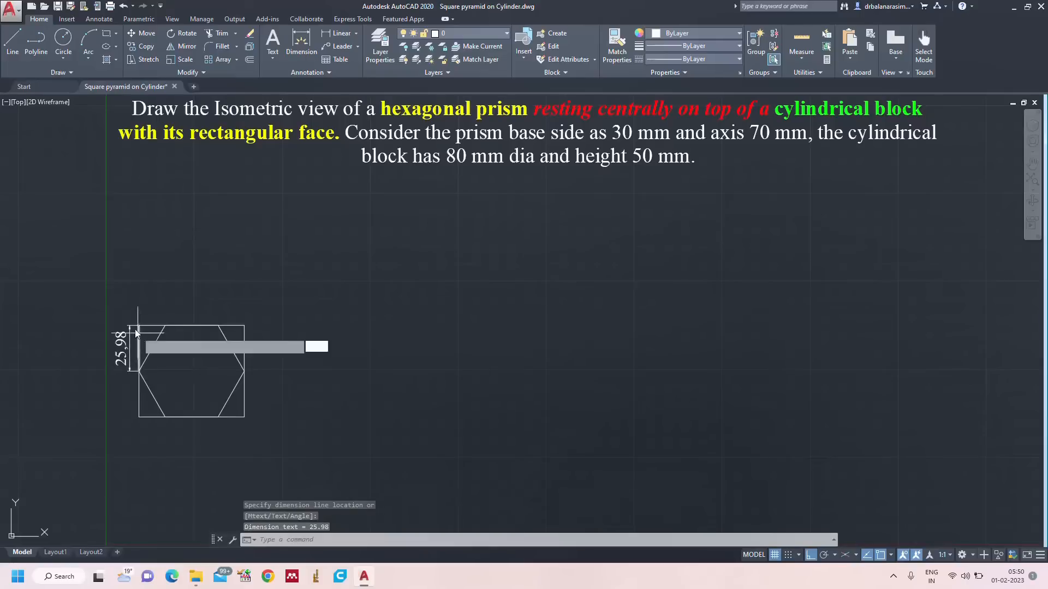
left_click(140, 326)
left_click(165, 326)
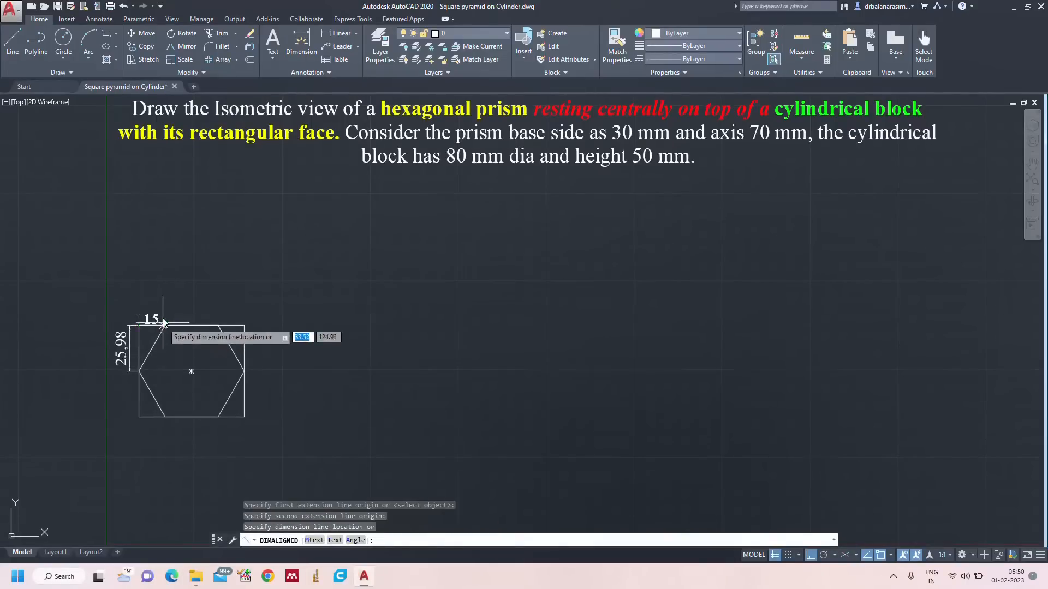
left_click(161, 309)
key("Return")
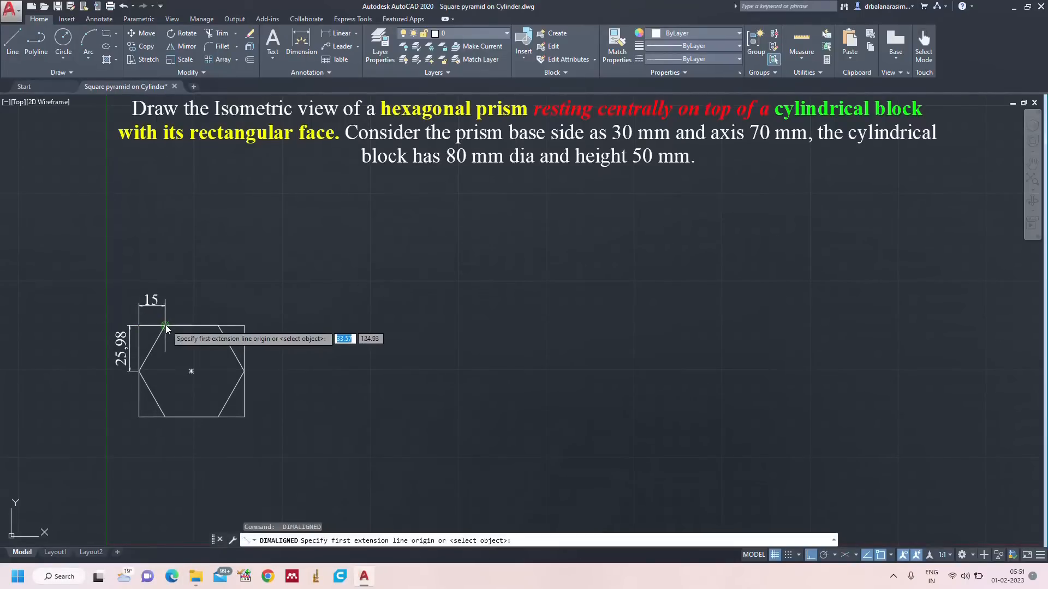
left_click(165, 327)
left_click(218, 326)
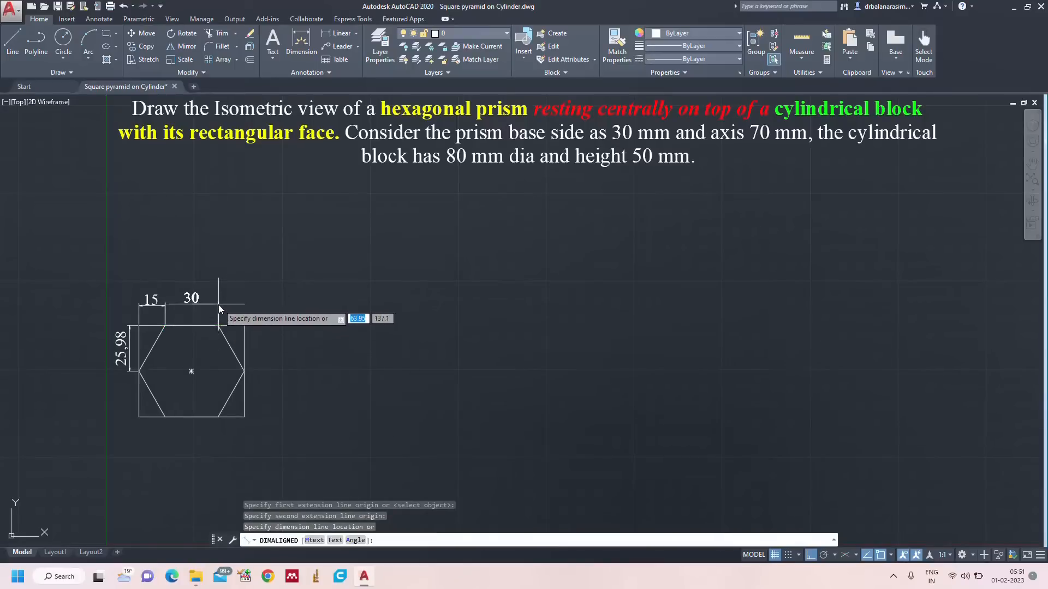
left_click(218, 306)
key("Return")
left_click(218, 327)
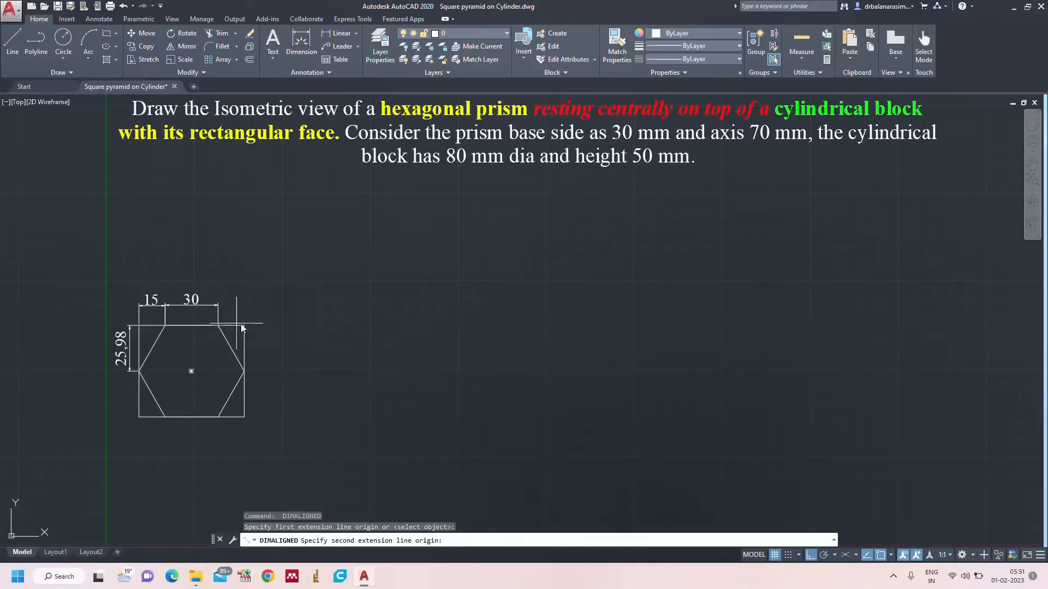
left_click(244, 326)
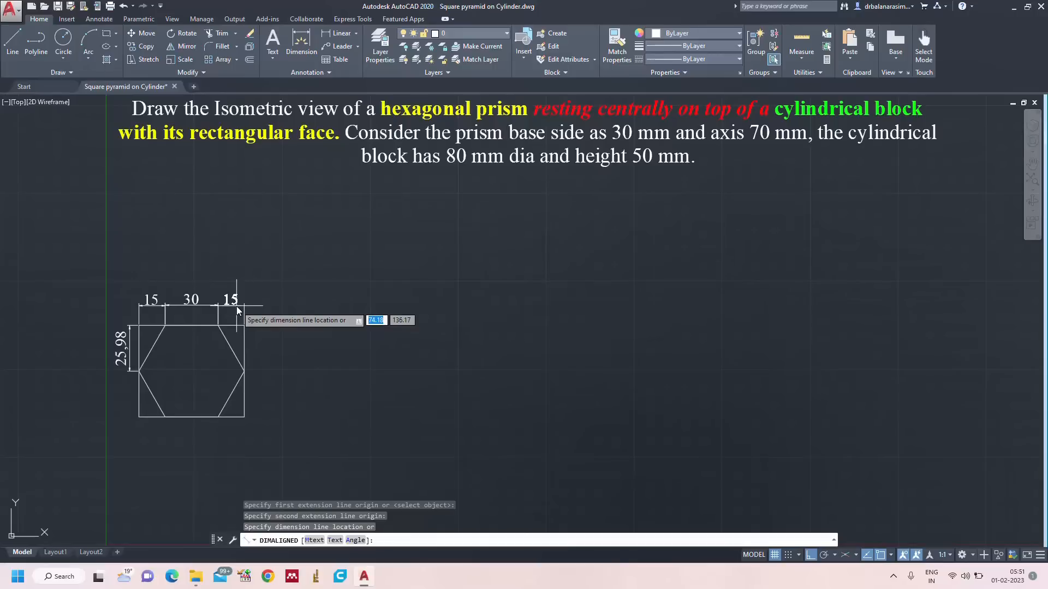
left_click(237, 306)
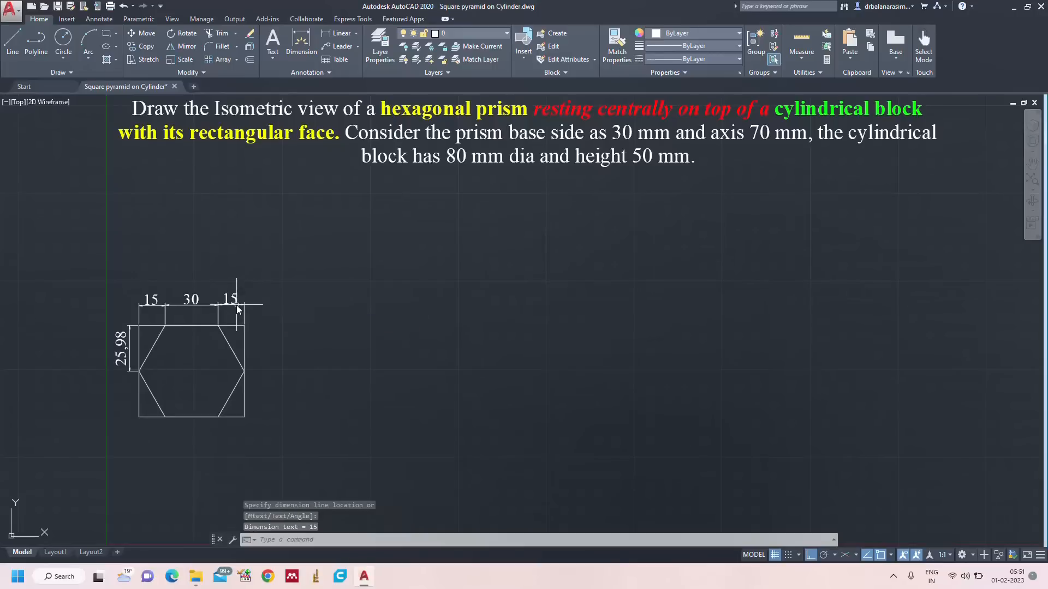
Step: Set the hexagon's colour to Red and its lineweight to 0.40 mm
left_click(232, 349)
left_click(687, 33)
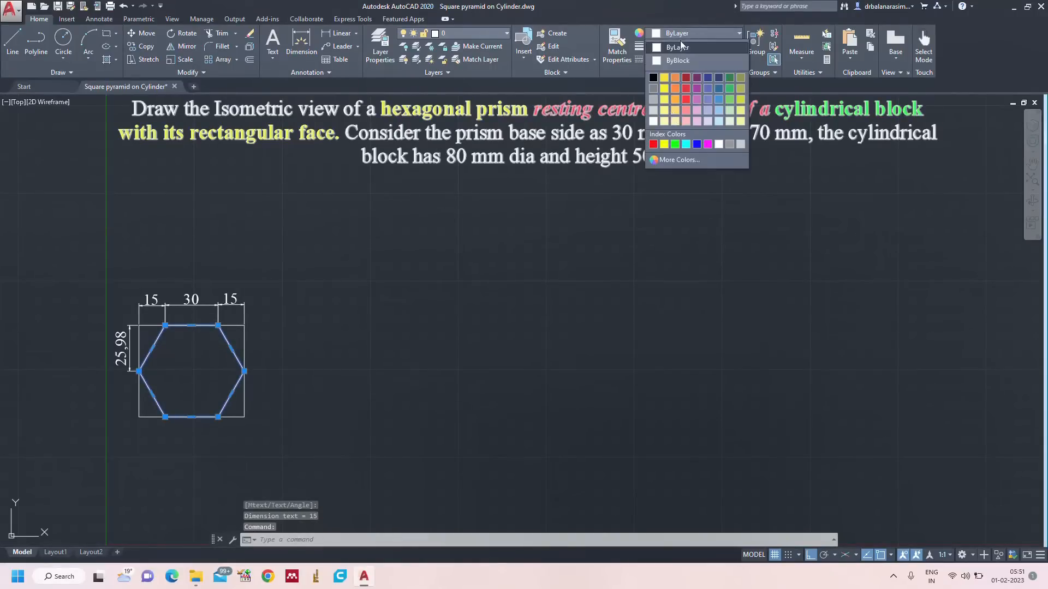
left_click(653, 144)
left_click(676, 45)
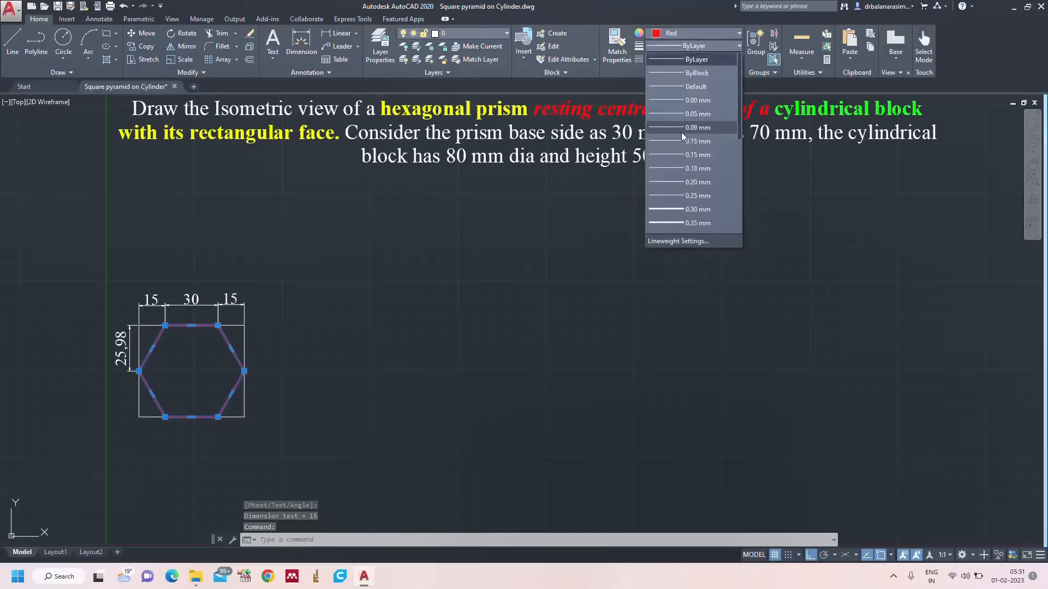
left_click(689, 196)
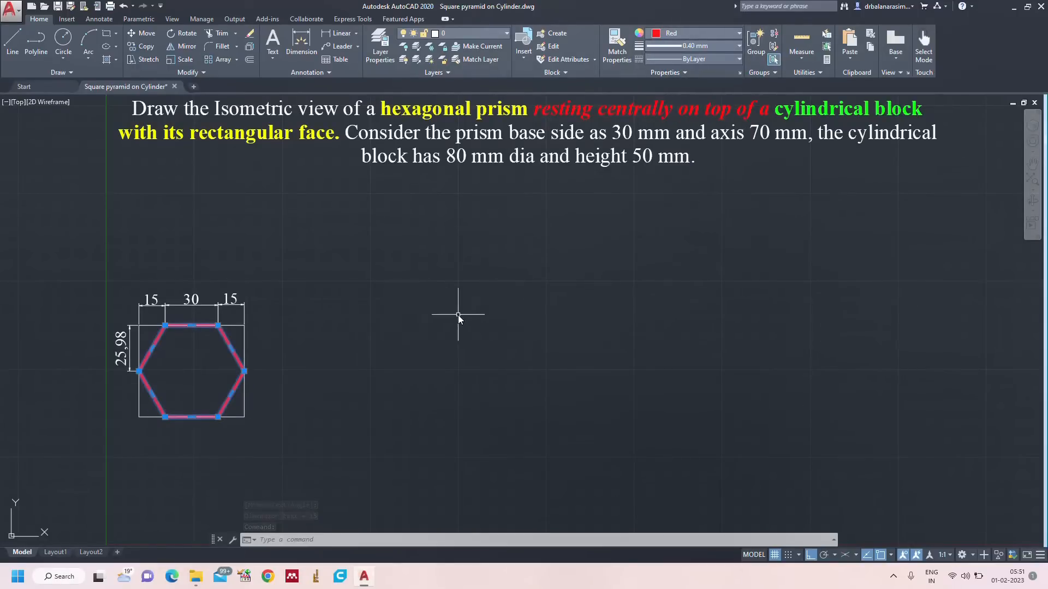
key("Escape")
Step: Draw a long horizontal base line to the lower right of the hexagon
type("z")
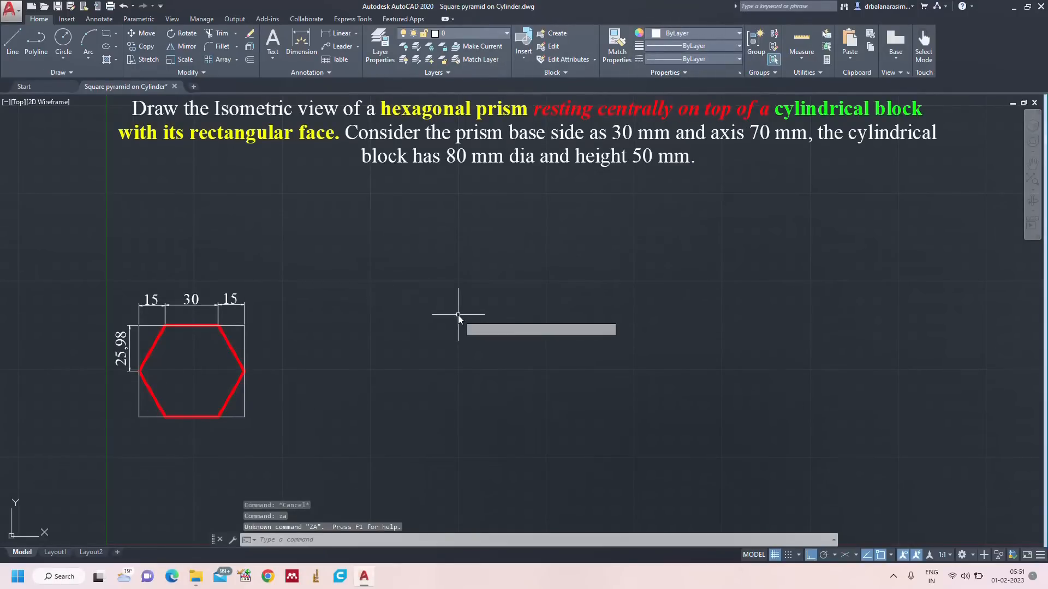
key("Return")
type("a")
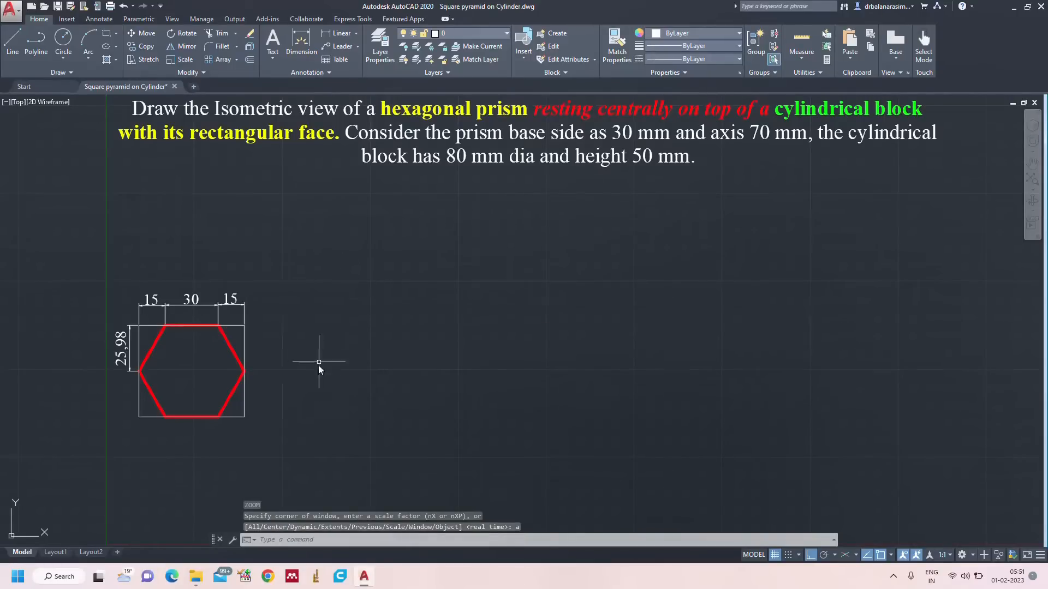
type("l")
key("Return")
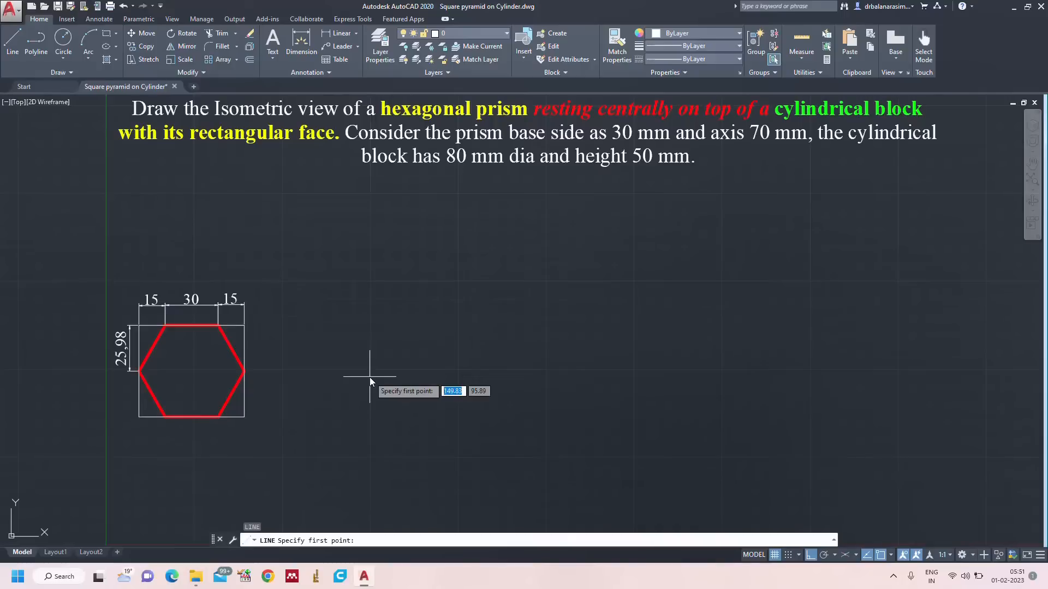
left_click(283, 460)
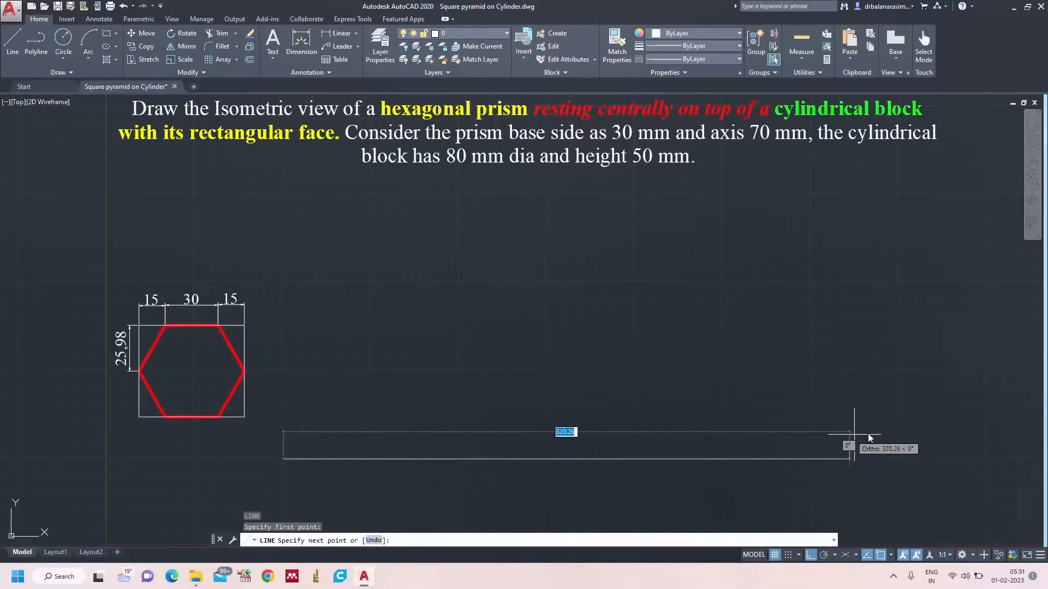
left_click(929, 427)
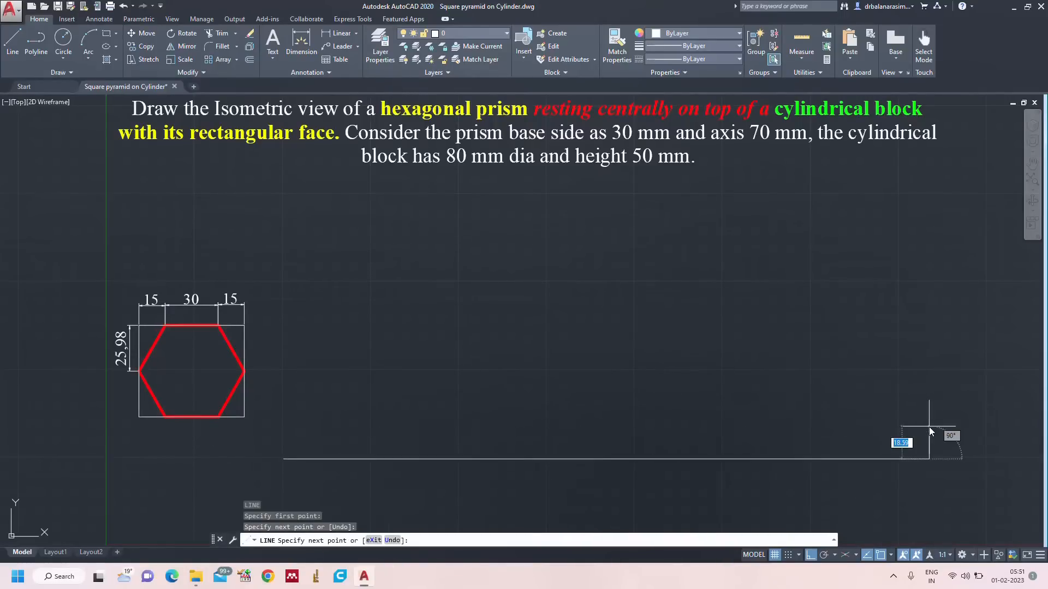
key("Escape")
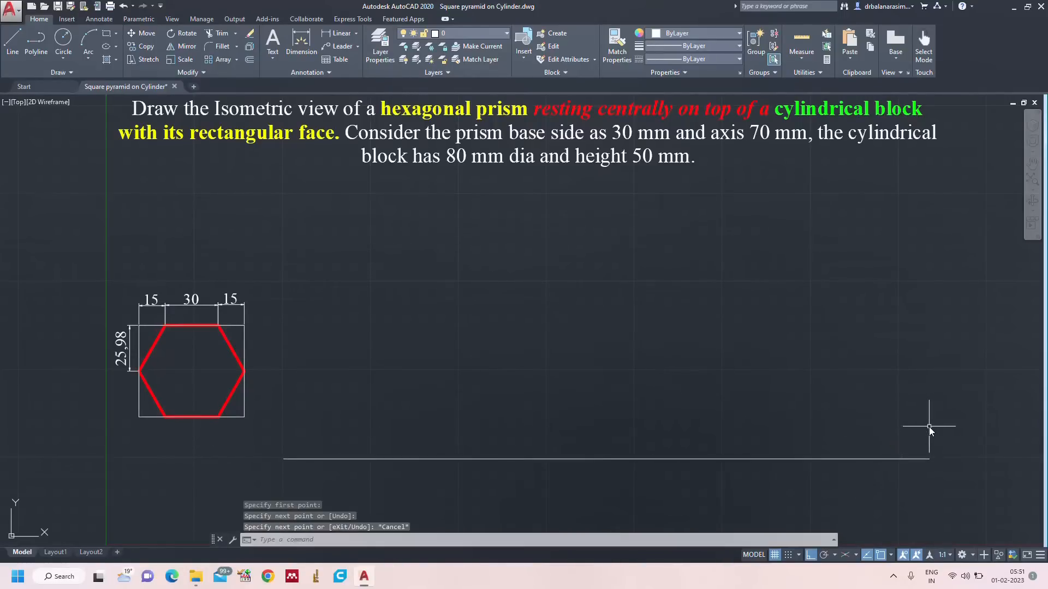
Step: In isometric drafting mode, draw a rhombus with 80 mm sides standing on the base line and join its four lines into one polyline
left_click(845, 555)
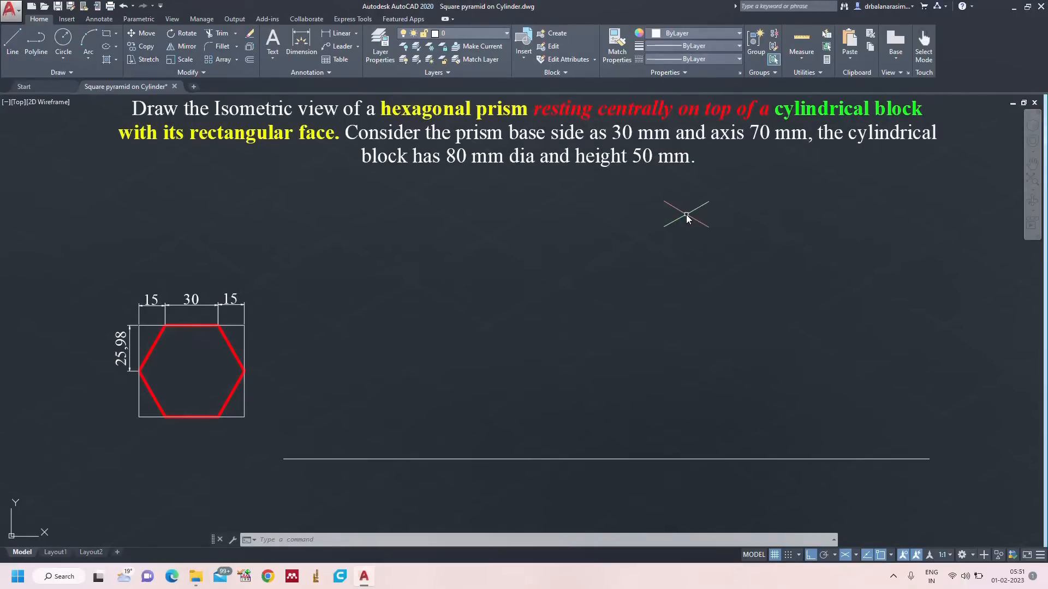
type("l")
key("Return")
left_click(547, 459)
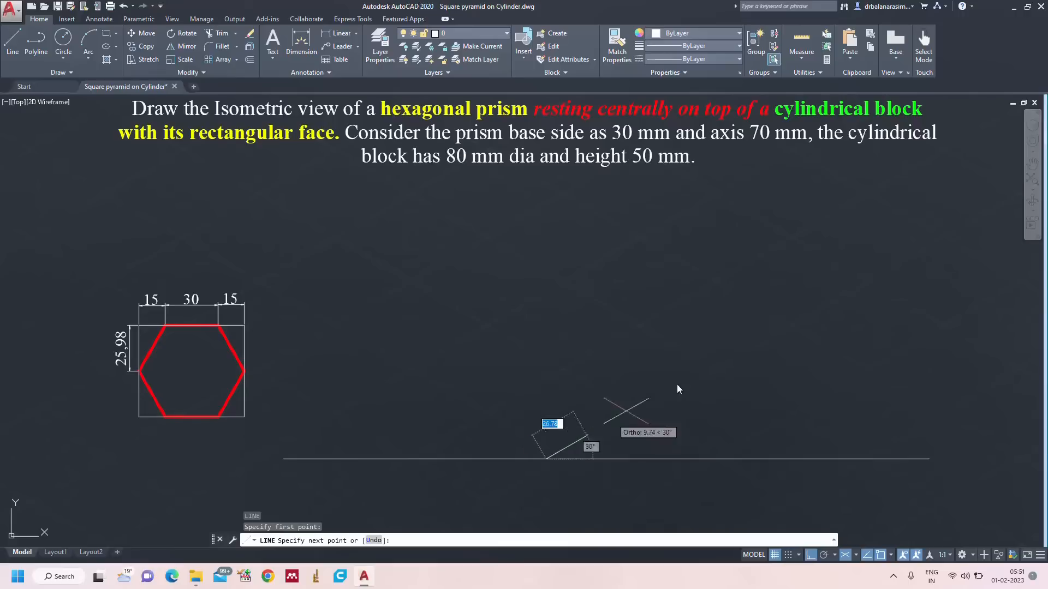
type("80")
key("Return")
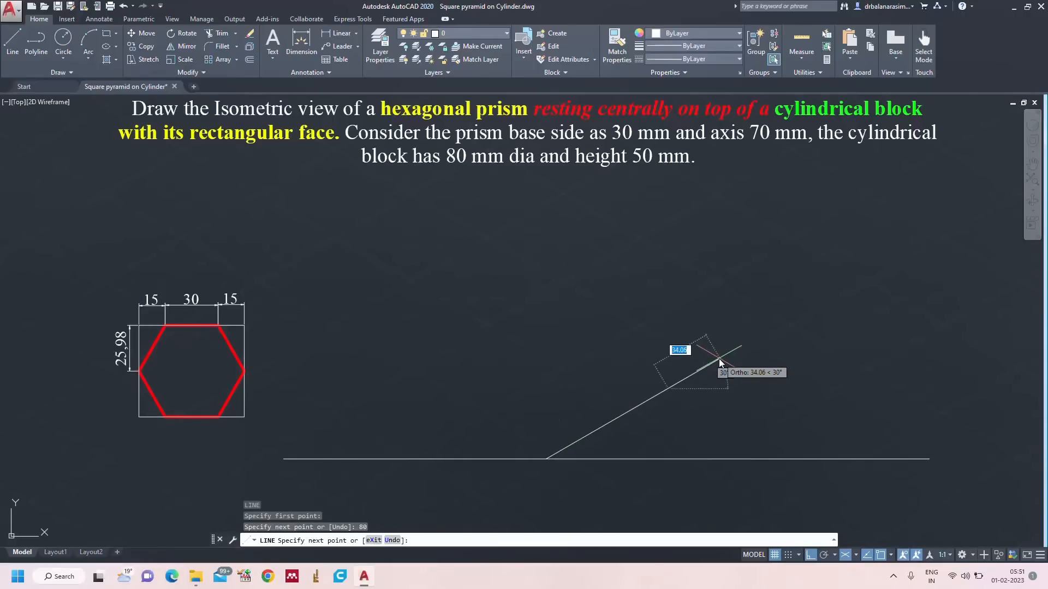
type("80")
key("Return")
type("80")
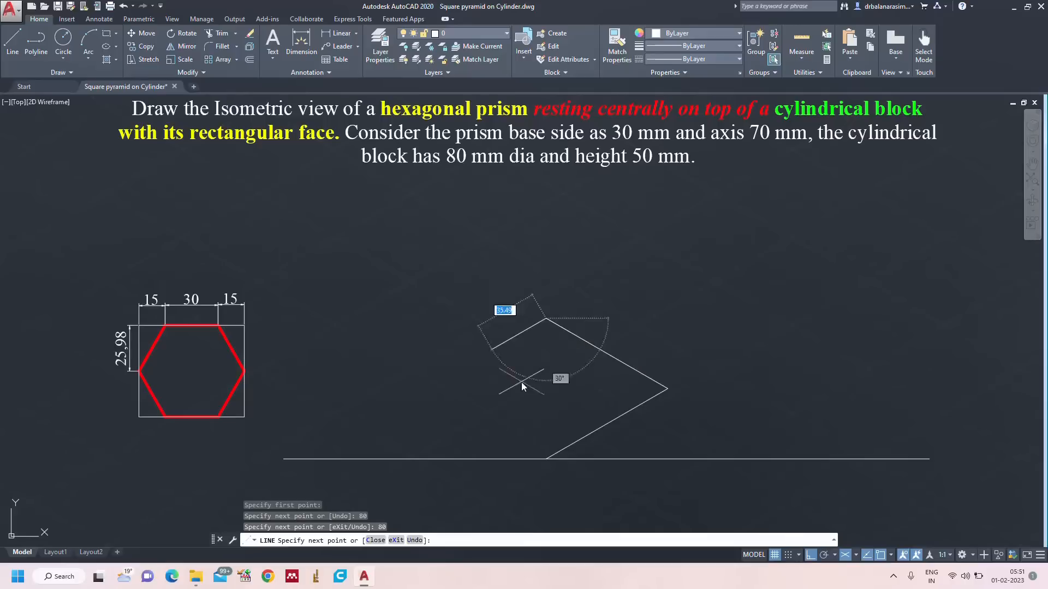
key("Return")
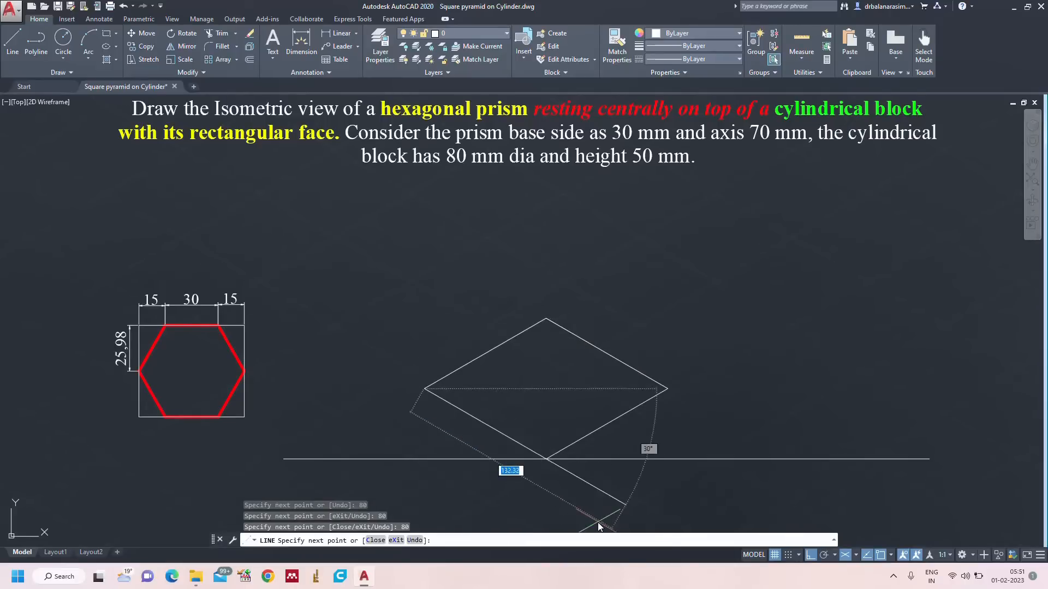
type("80")
key("Return")
key("Return")
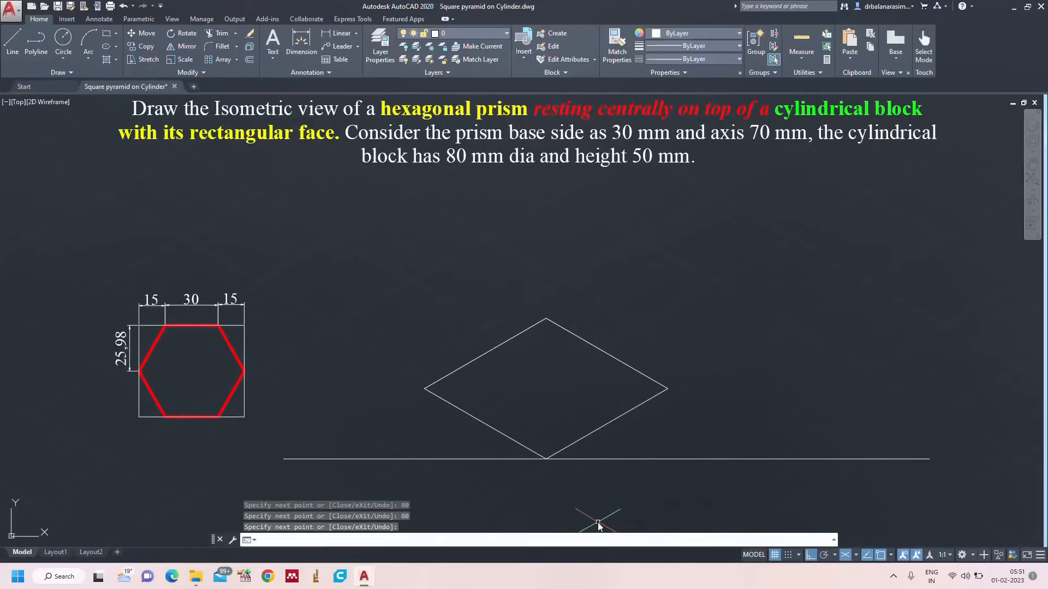
mouse_move(671, 325)
left_mouse_down()
mouse_move(520, 307)
mouse_move(441, 417)
mouse_move(701, 405)
left_mouse_up()
key("Return")
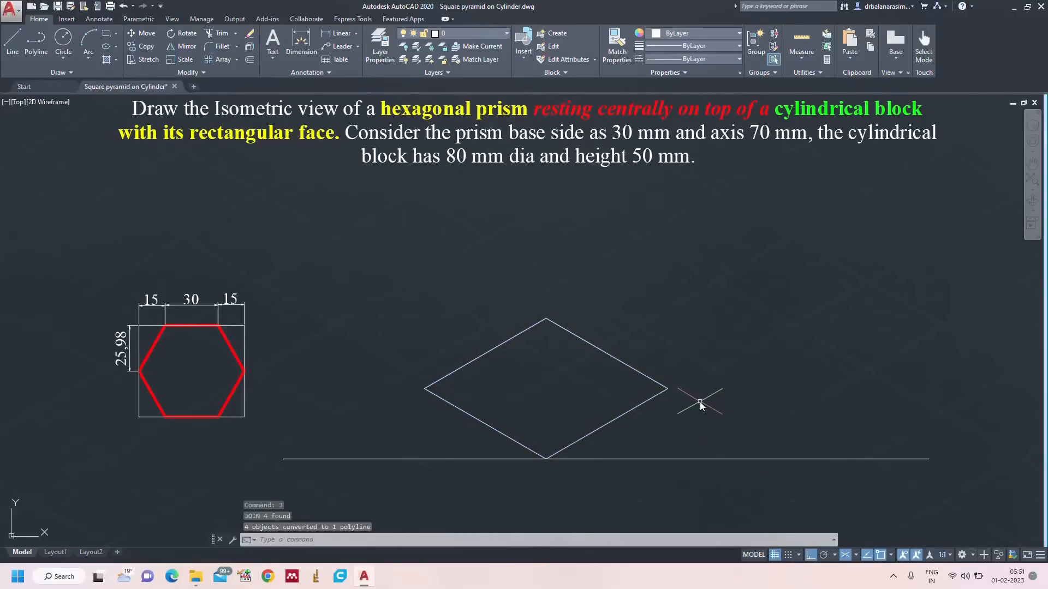
Step: Draw an isocircle of radius 40 mm centred in the 80 mm rhombus
type("el")
key("Return")
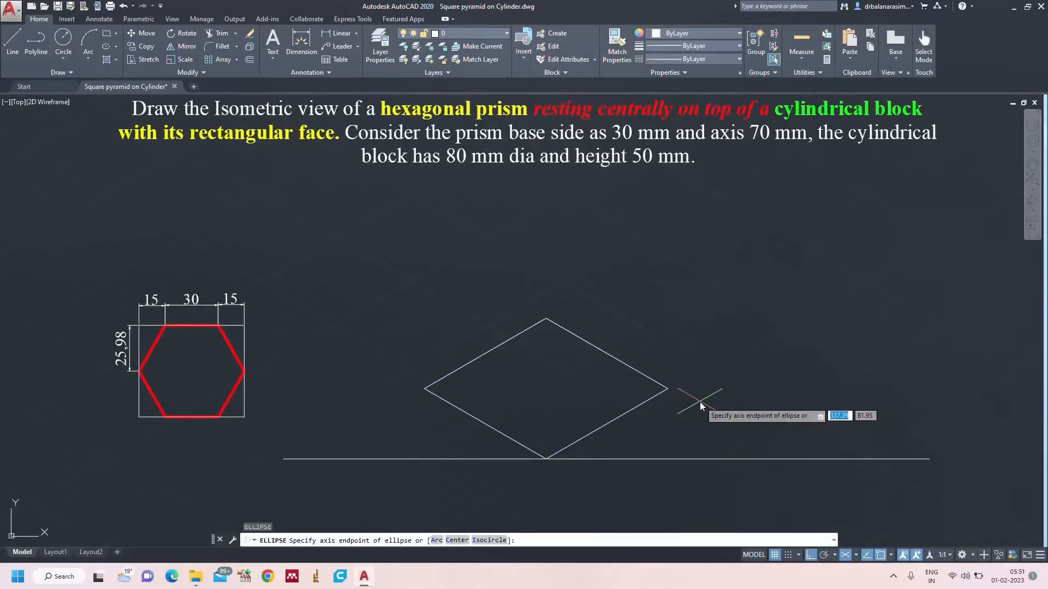
type("i")
key("Return")
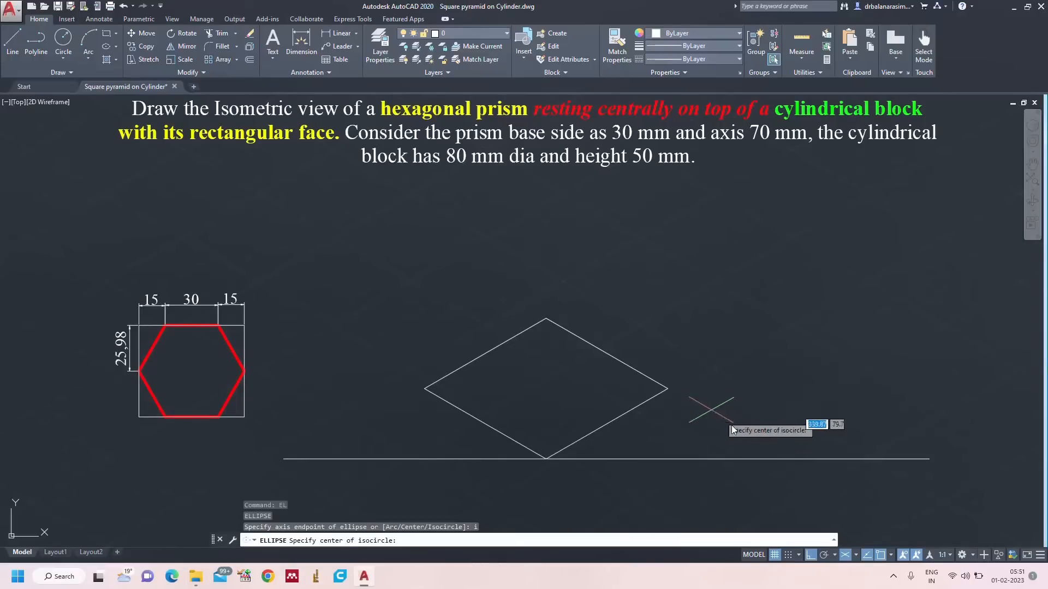
left_click(546, 389)
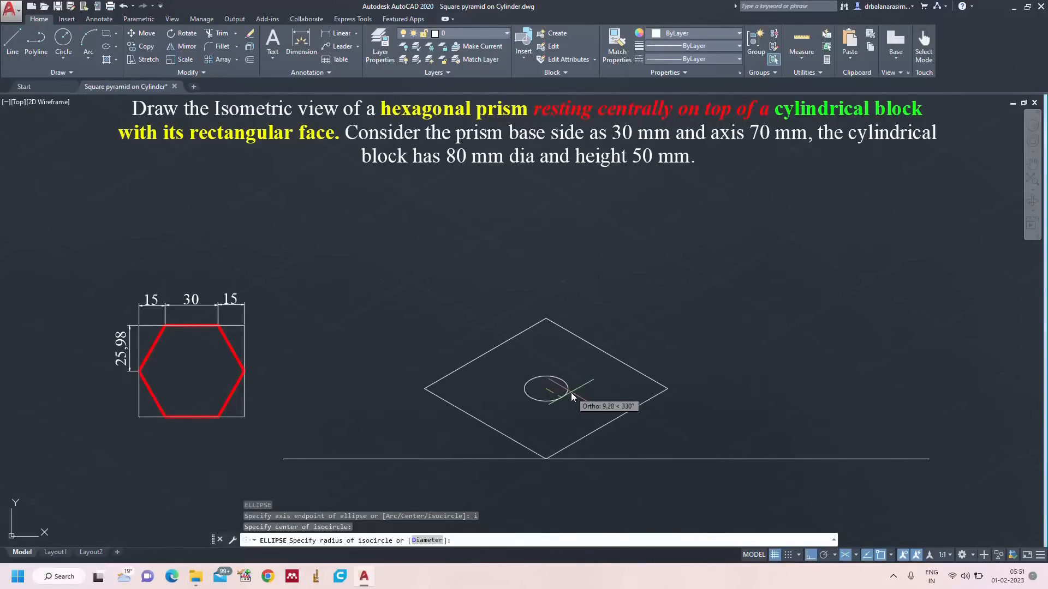
type("40")
key("Return")
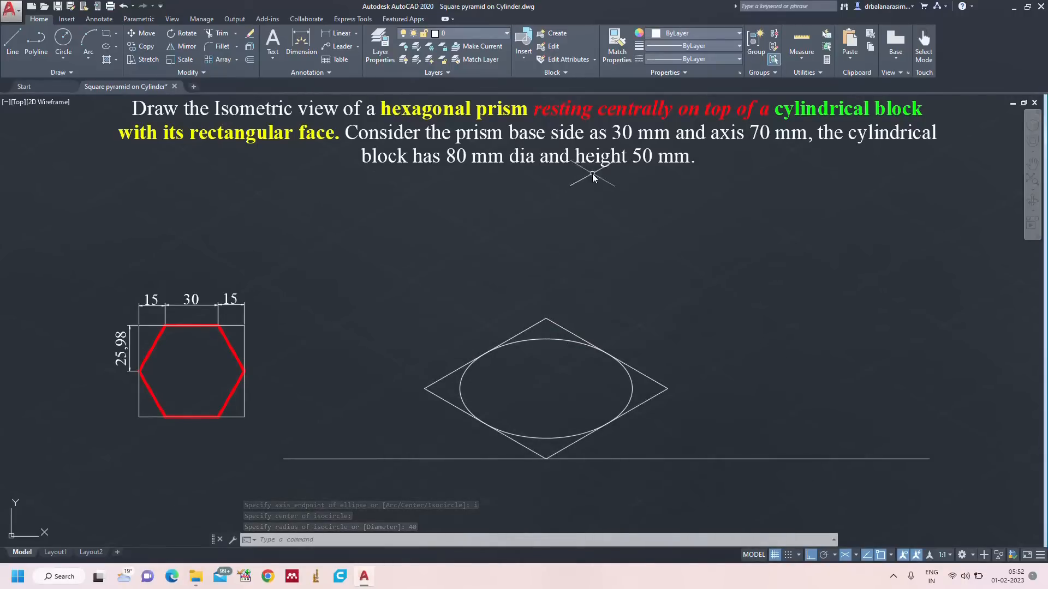
Step: Draw a 50 mm vertical line upward from the isocircle's centre, switching to the right isoplane
type("l")
key("Return")
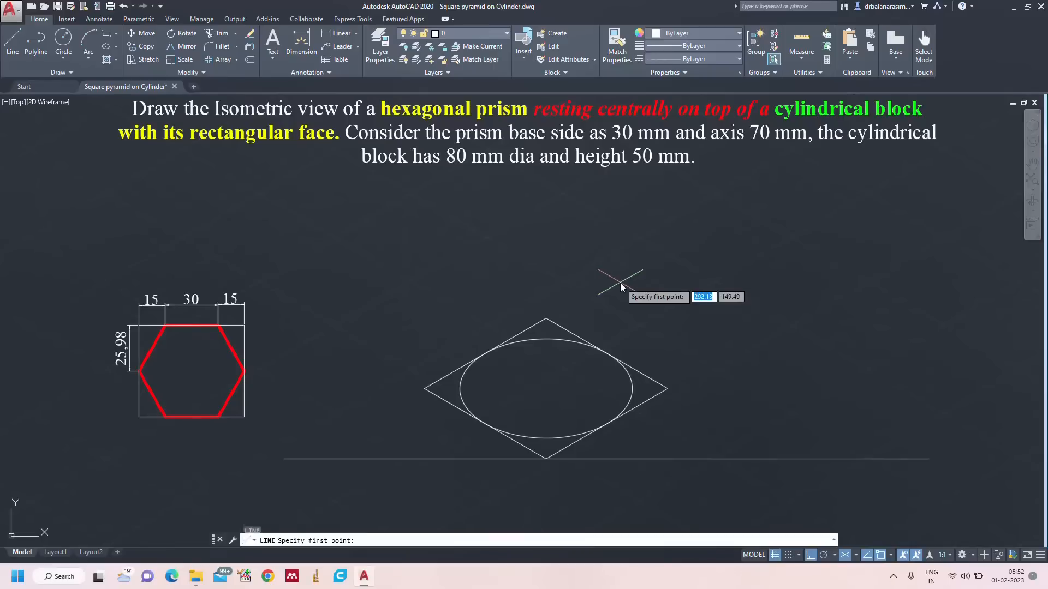
left_click(547, 390)
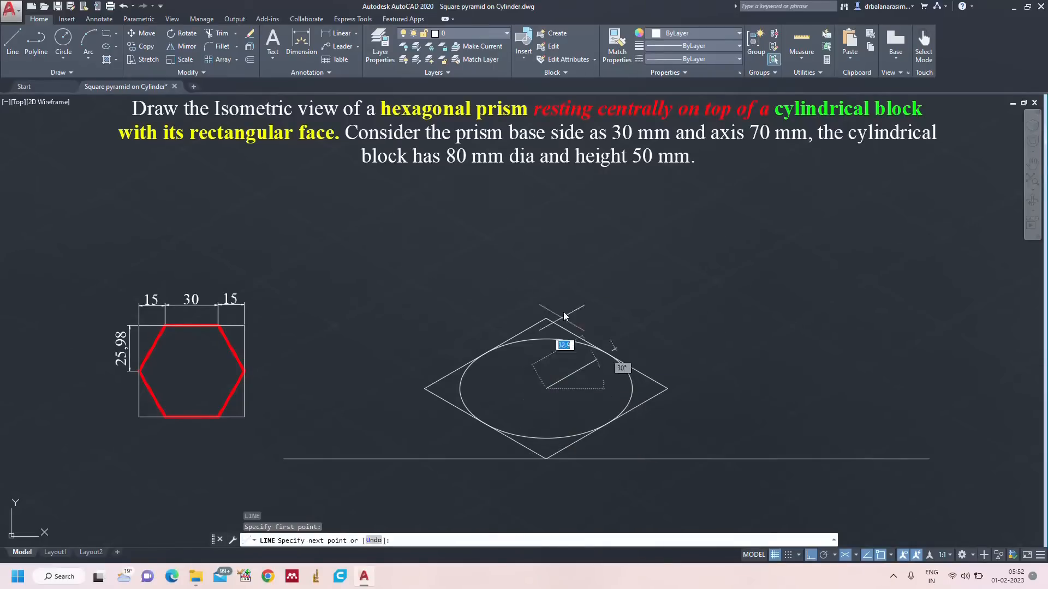
key("F5")
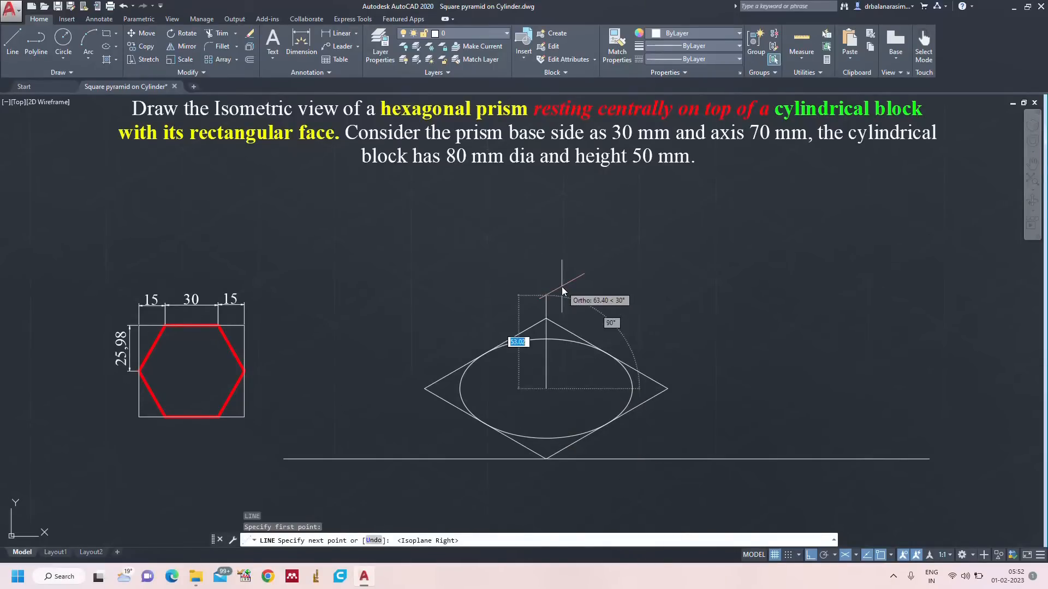
type("50")
key("Return")
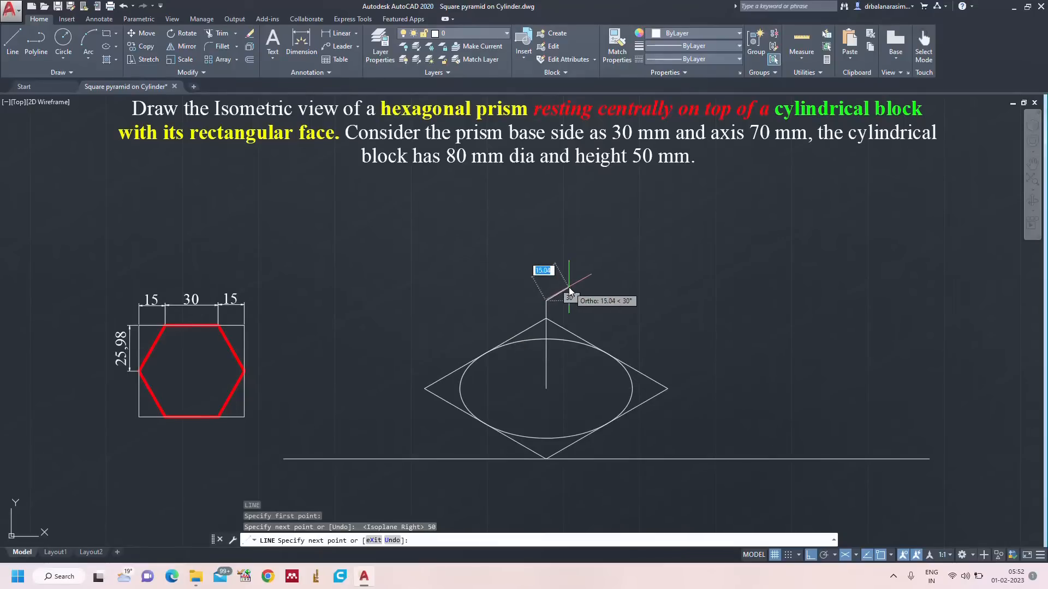
key("Return")
Step: Copy the isocircle from its centre to the upper end of the vertical line
left_click(532, 339)
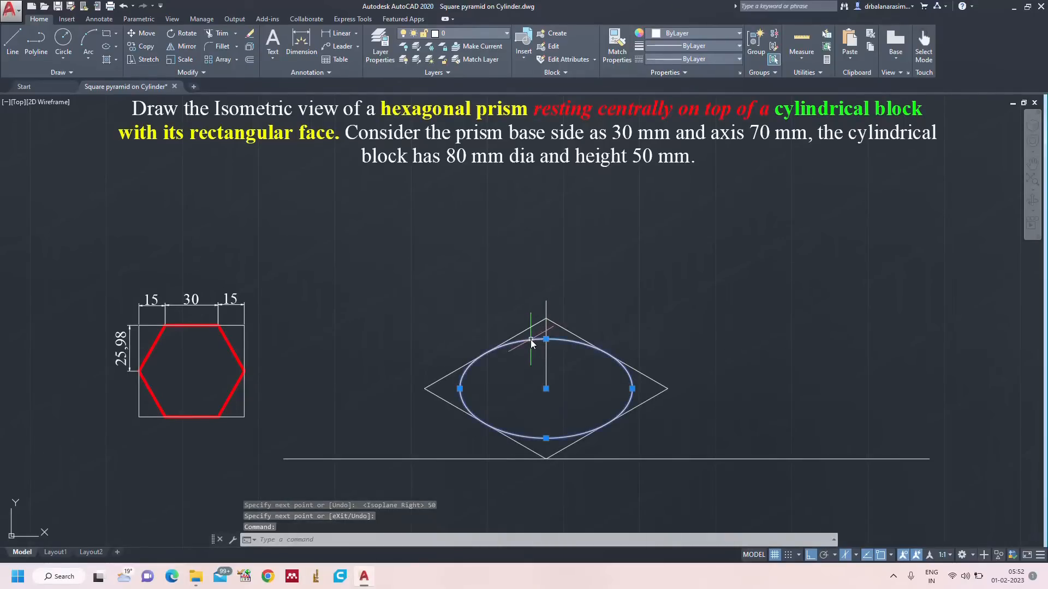
type("co")
key("Return")
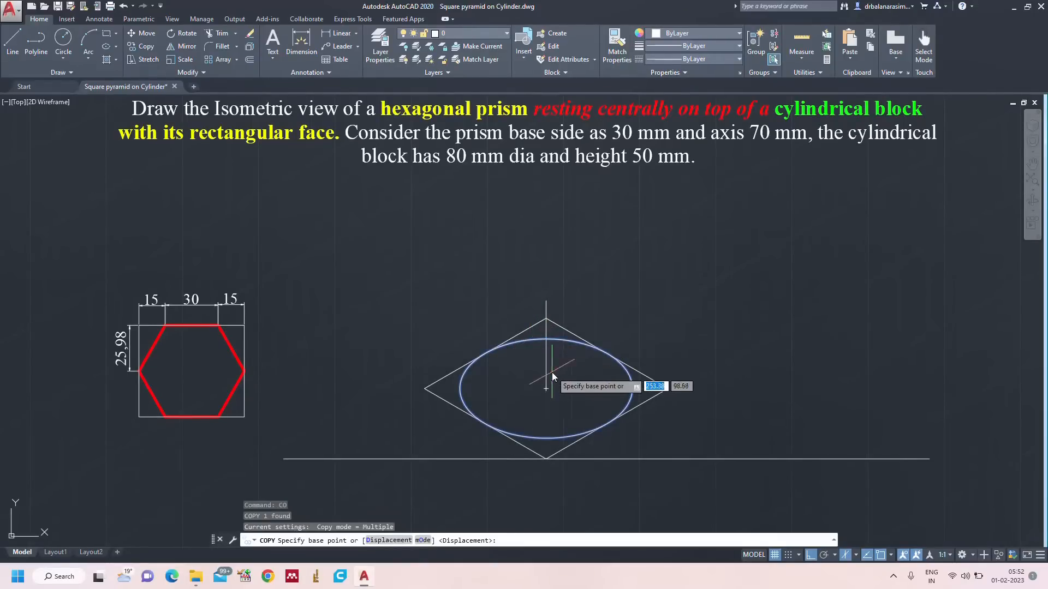
left_click(545, 390)
left_click(546, 300)
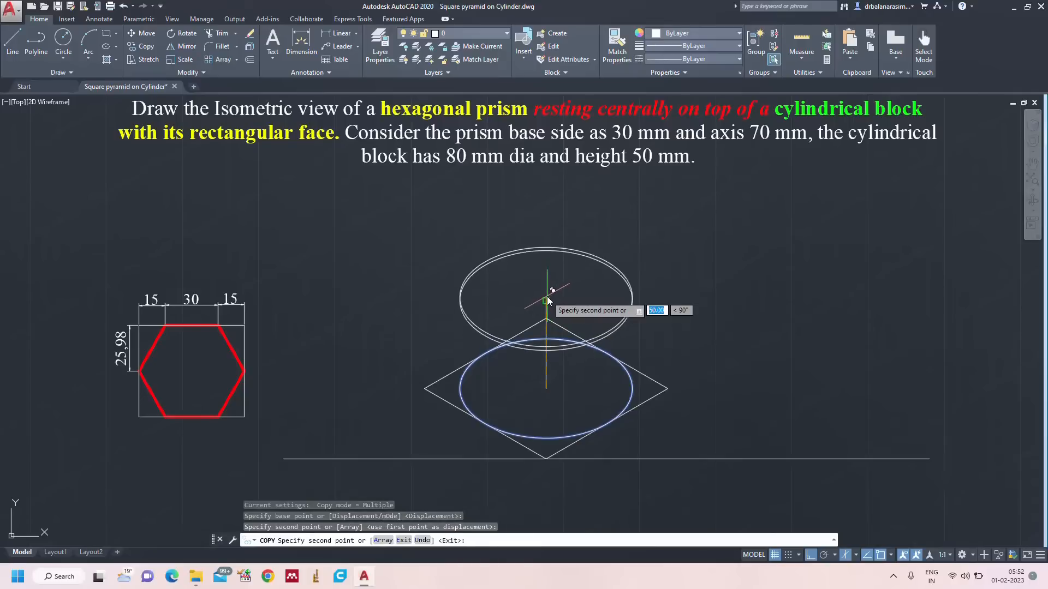
key("Escape")
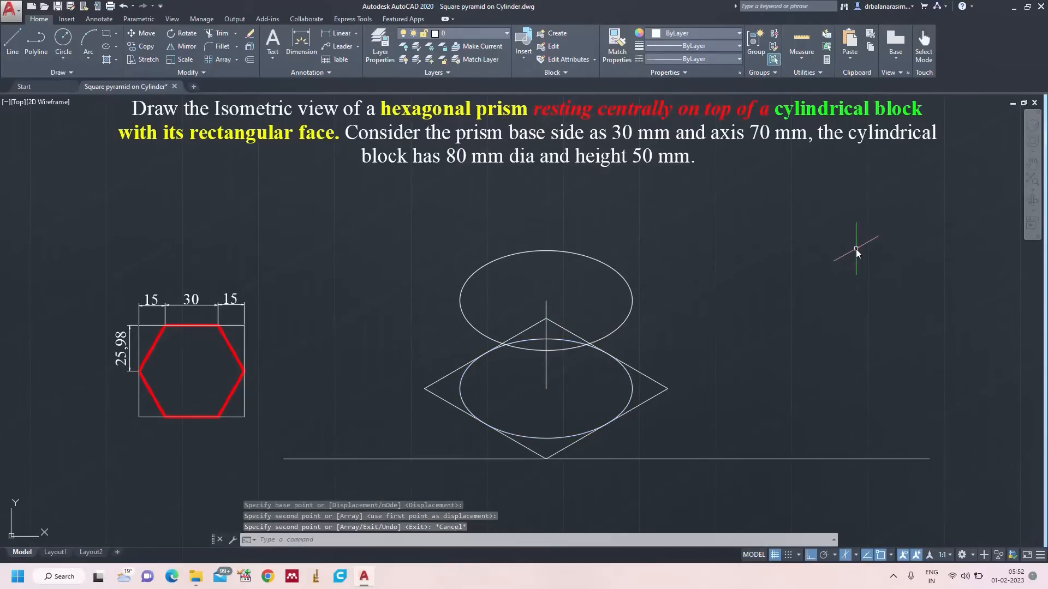
Step: Join the left and right quadrants of the two isocircles with vertical lines to form the cylinder's sides
type("l")
key("Return")
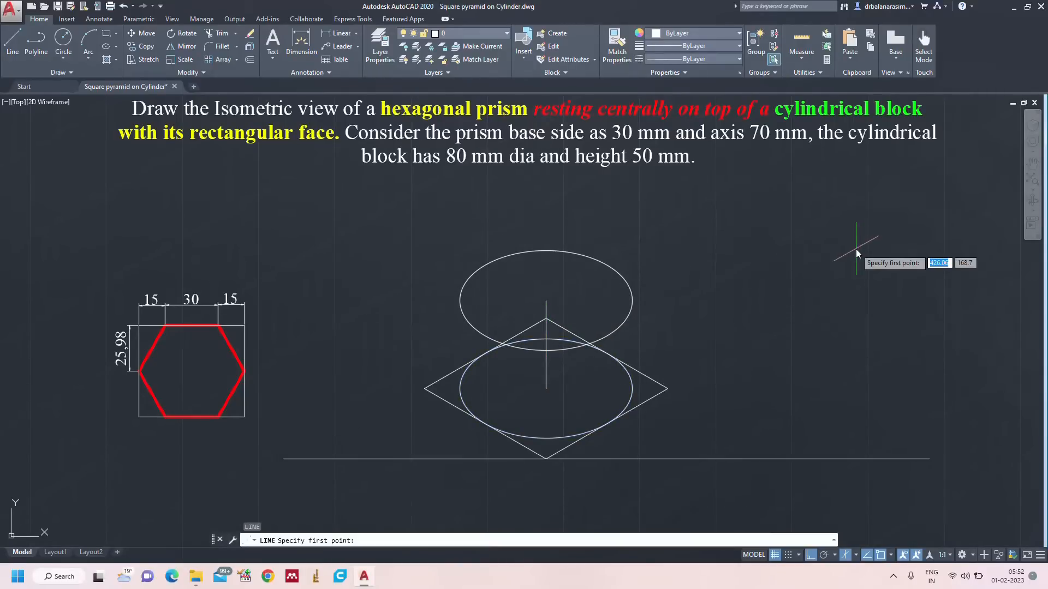
left_click(461, 301)
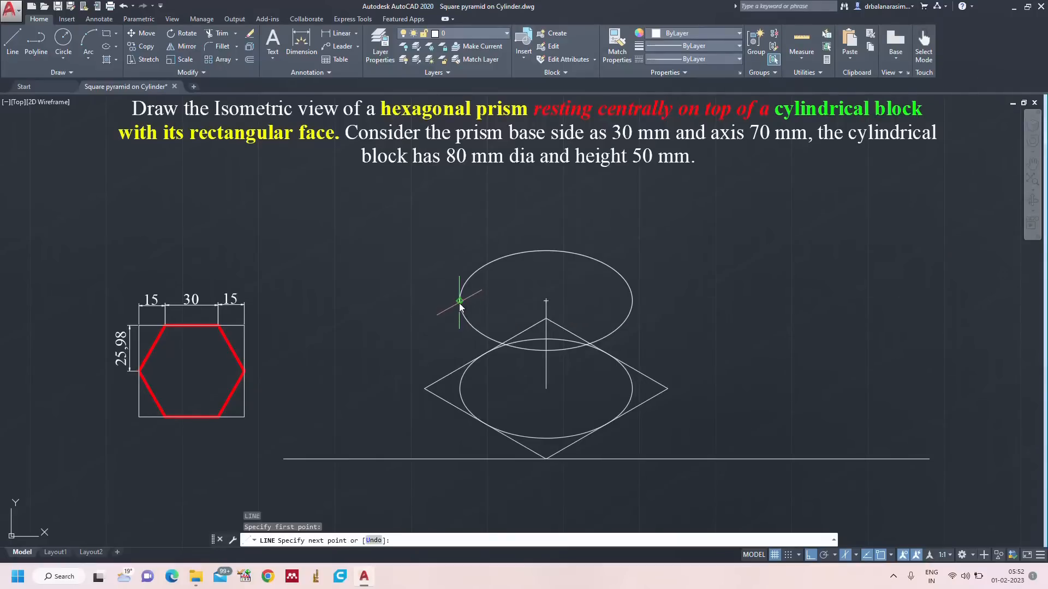
left_click(460, 389)
key("Return")
key("Return")
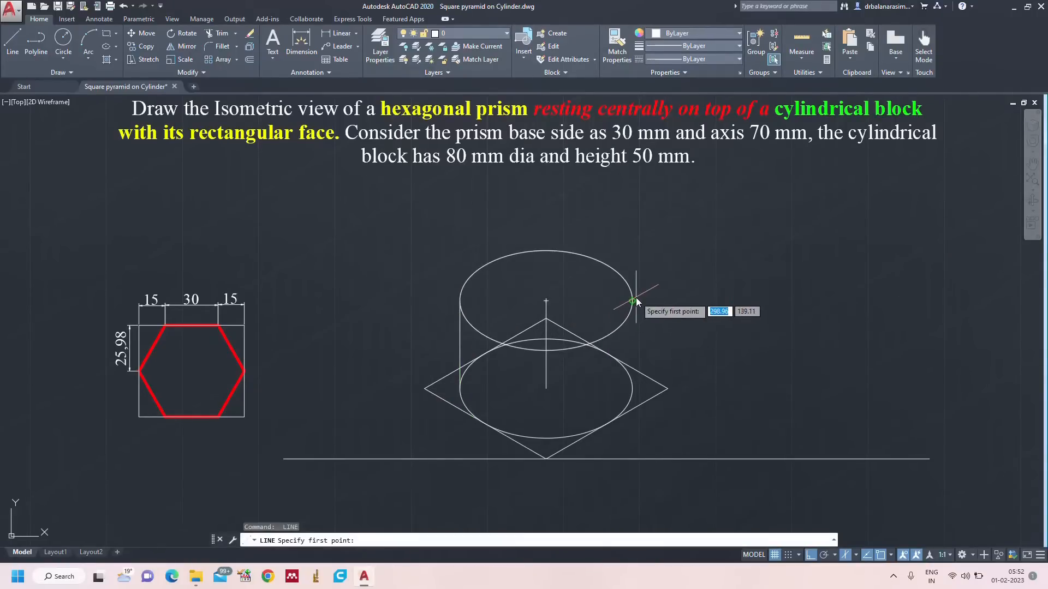
left_click(632, 301)
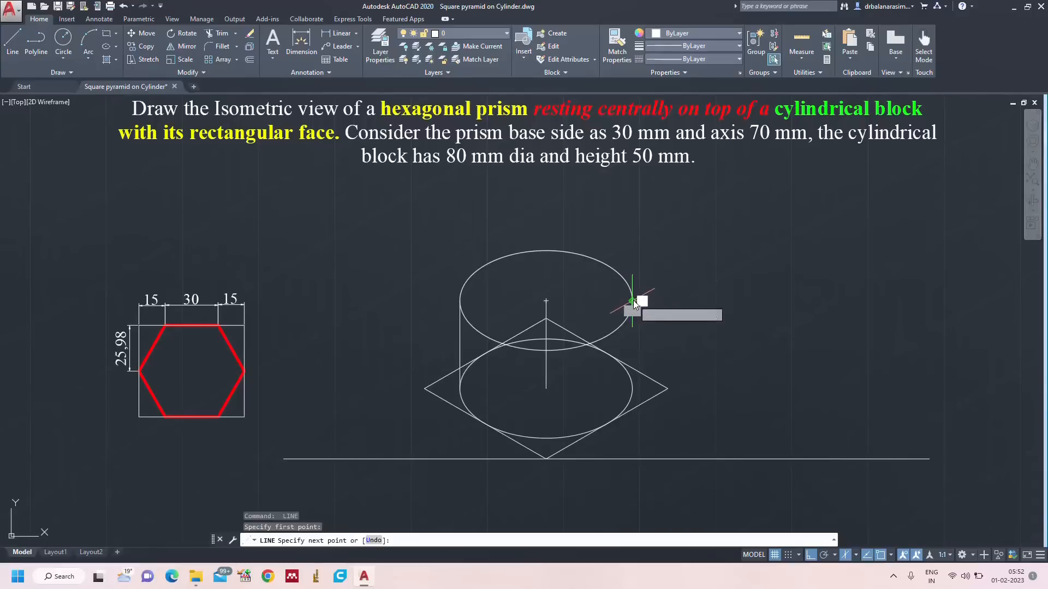
left_click(632, 389)
key("Return")
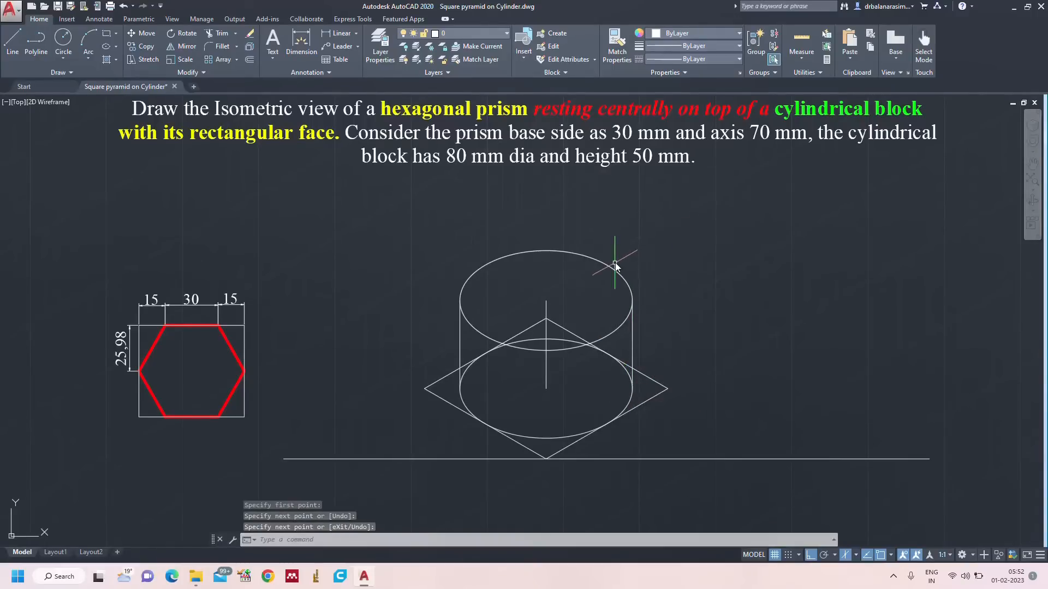
Step: Set both isocircles and the two side lines of the cylinder to Yellow with a 0.35 mm lineweight
mouse_move(632, 256)
left_mouse_down()
mouse_move(435, 276)
mouse_move(461, 306)
left_mouse_up()
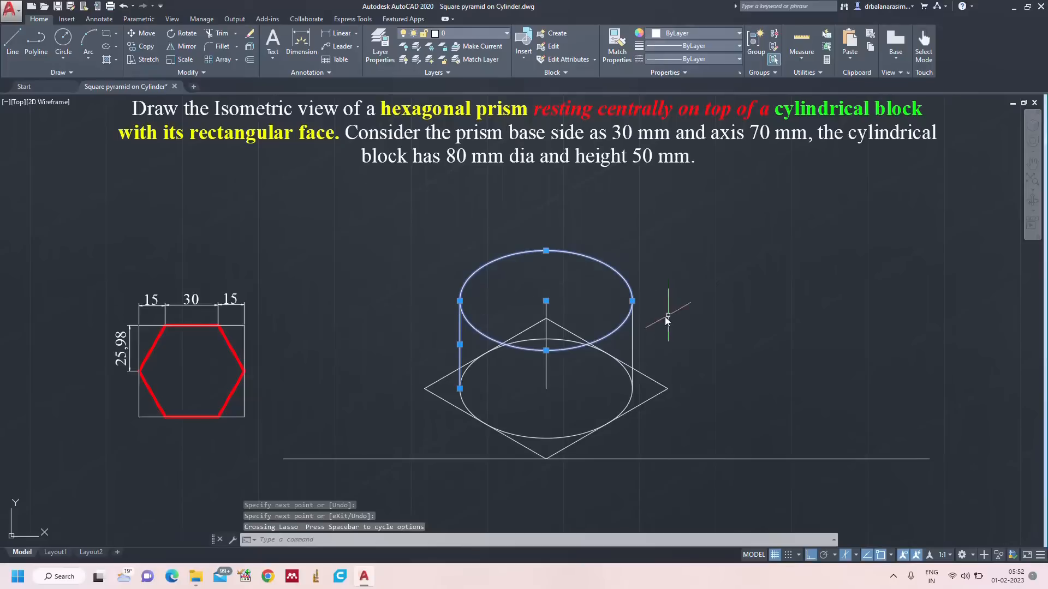
left_click(632, 330)
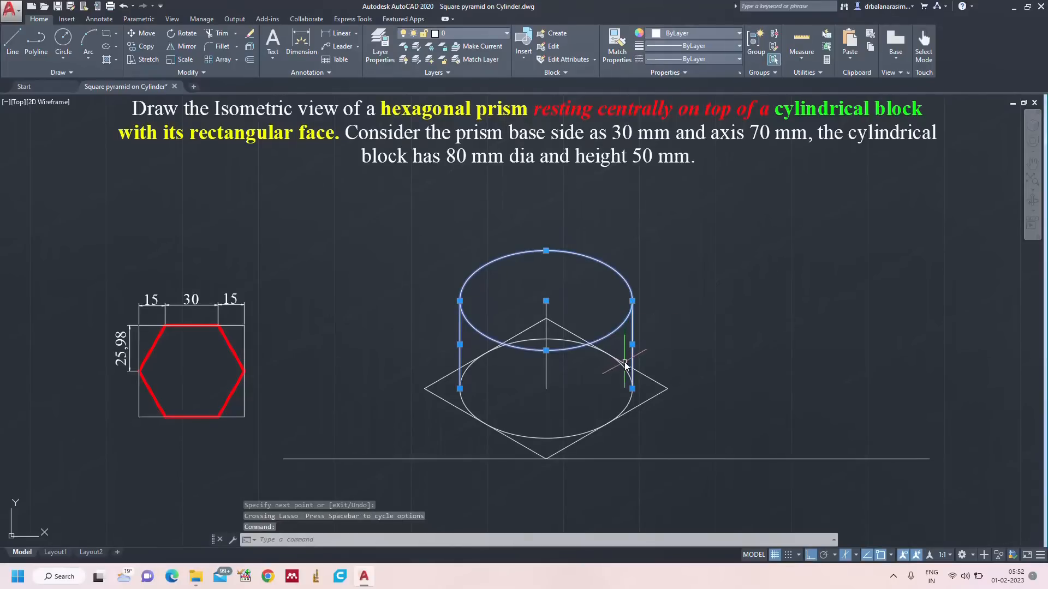
left_click(626, 372)
left_click(685, 33)
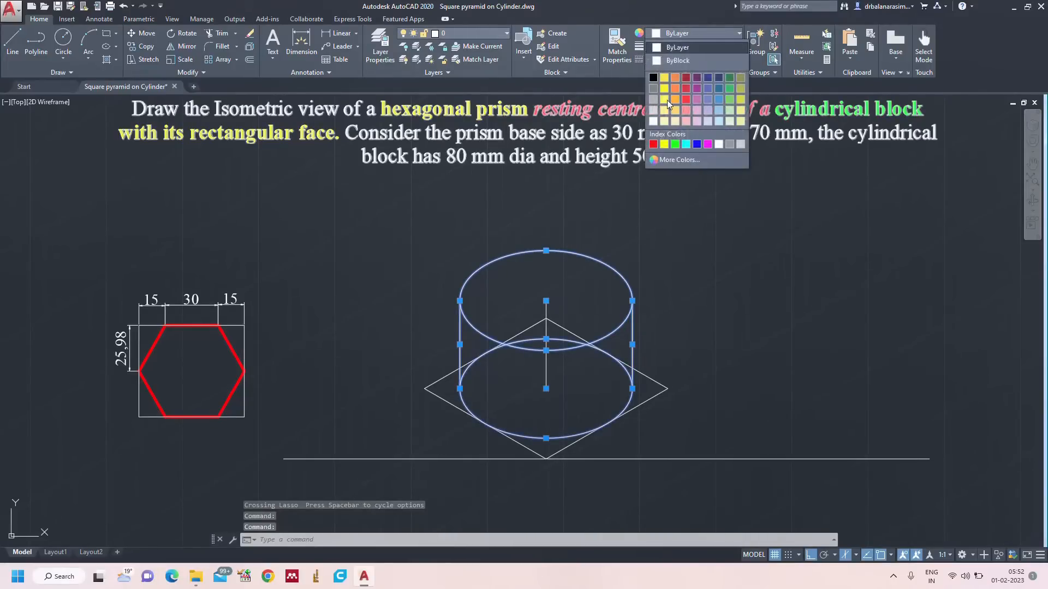
left_click(665, 144)
left_click(693, 46)
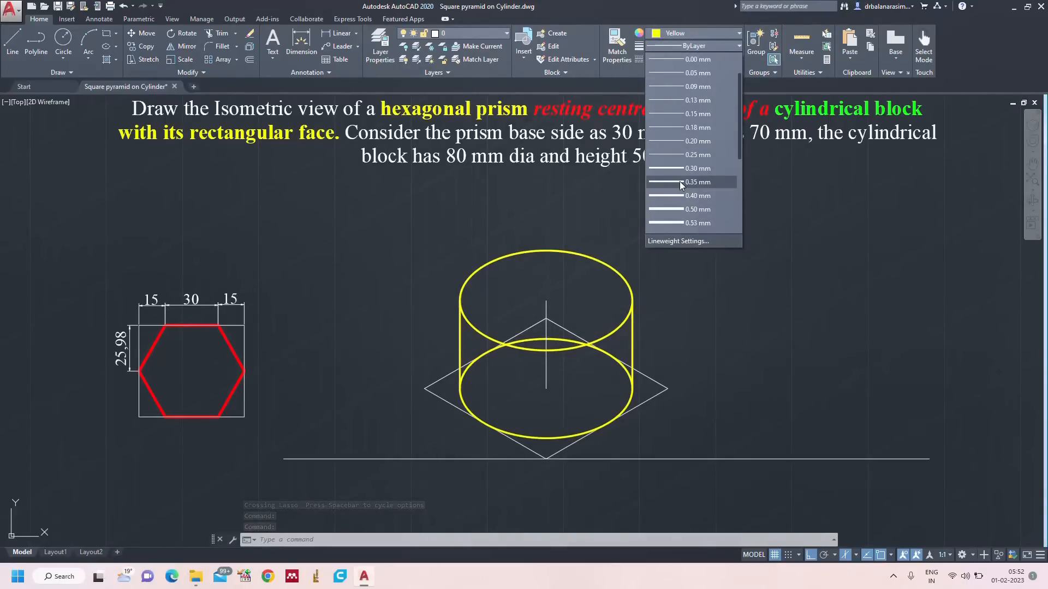
left_click(680, 182)
key("Escape")
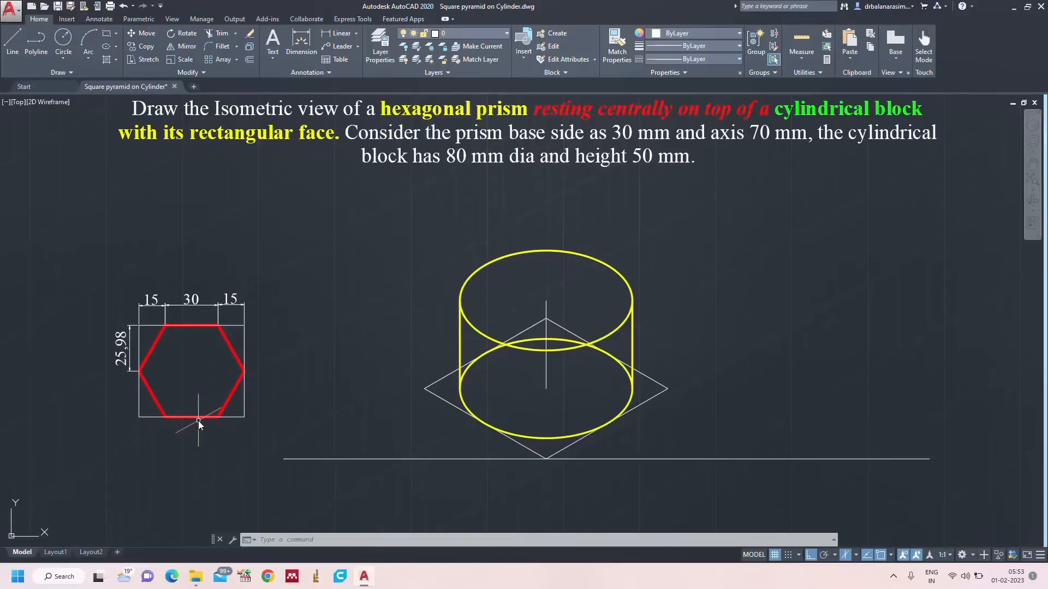
Step: From the base line to the right of the cylinder, draw a 30° isometric lower edge in segments of 15, 30 and 15 mm
type("l")
key("Return")
left_click(804, 458)
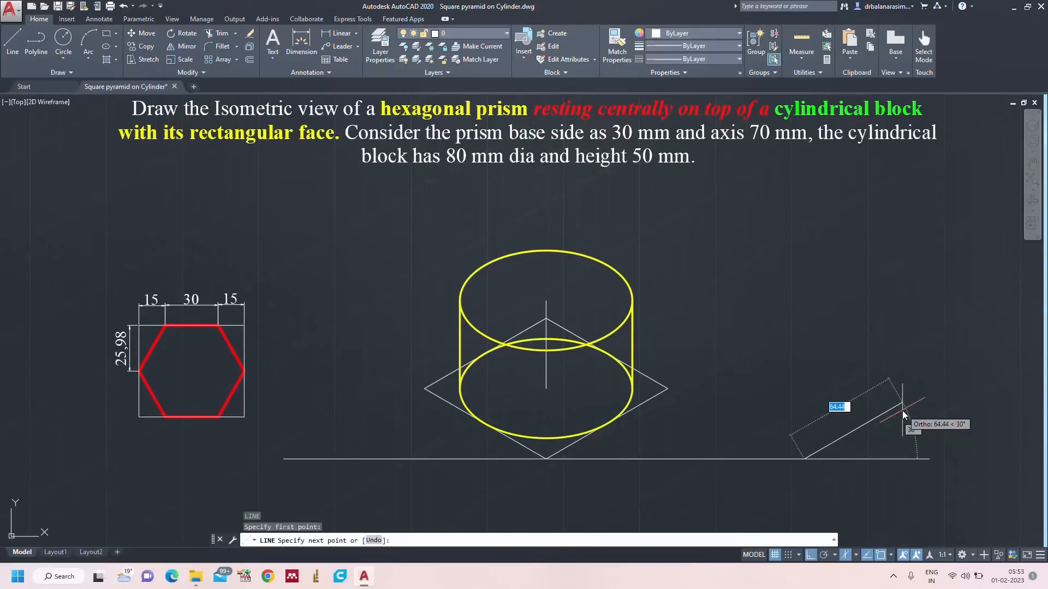
type("15")
key("Return")
type("30")
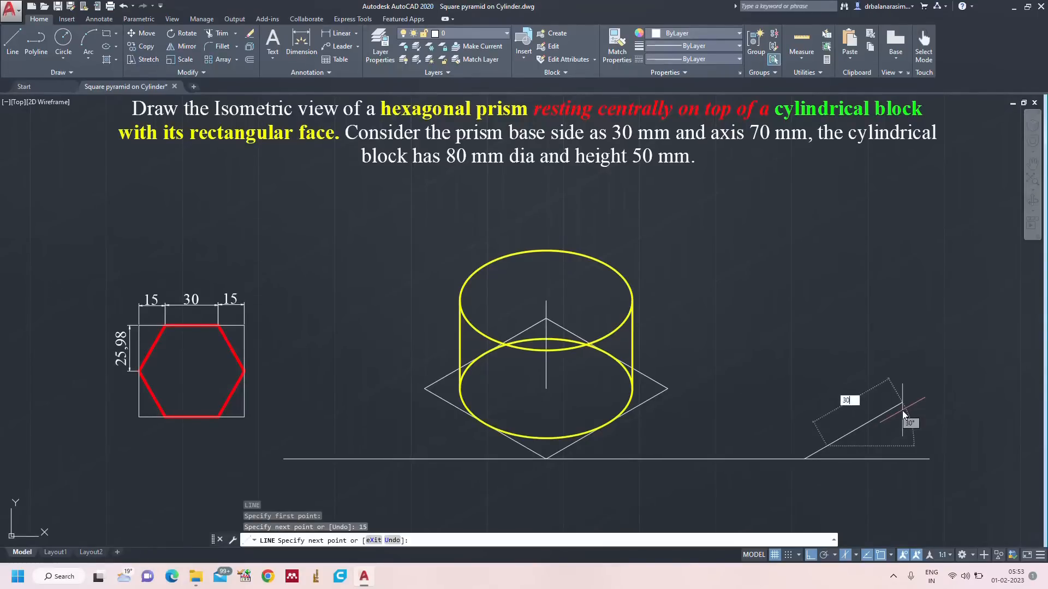
key("Return")
type("15")
key("Return")
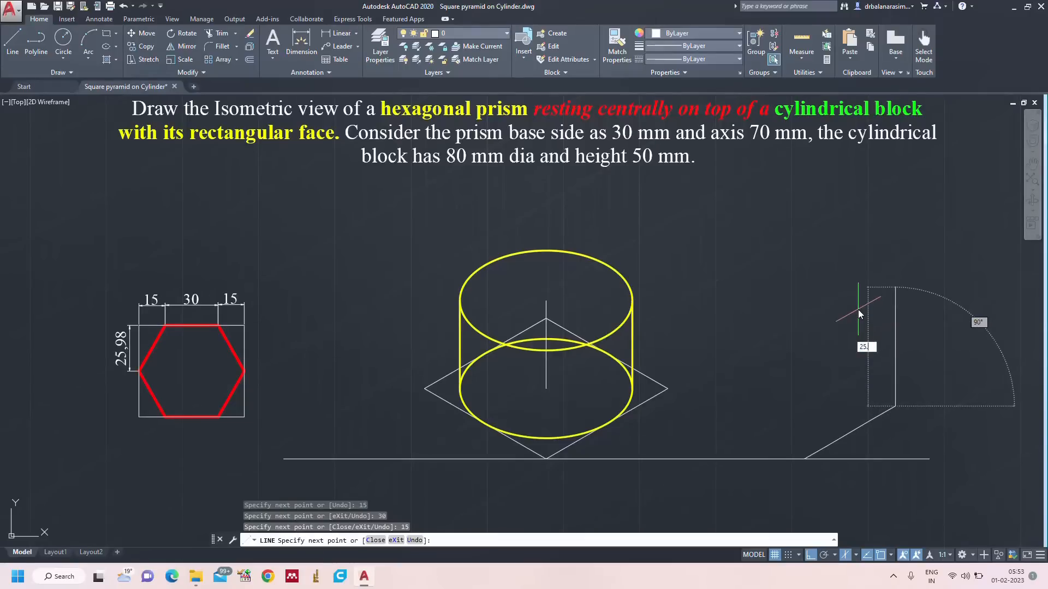
Step: Continue vertically upward from the edge's far end with two 25.98 mm segments
type("25.98")
key("Return")
type("25")
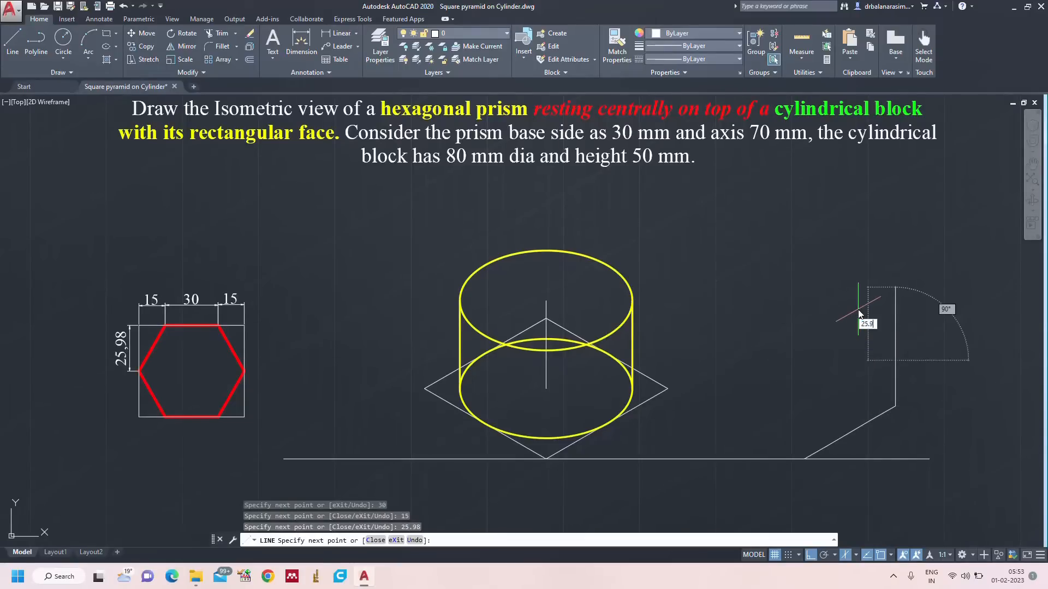
key("Return")
Step: Complete the isometric box with an upper edge of 15, 30 and 15 mm segments and a left edge of 25.998 and 25.98 mm segments
type("15")
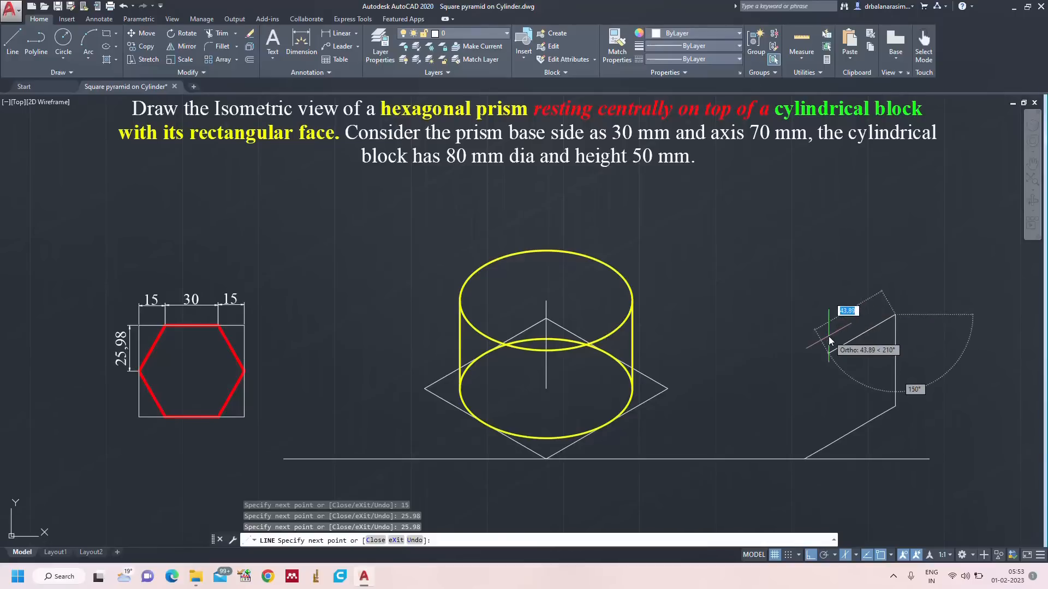
key("Return")
type("30")
key("Return")
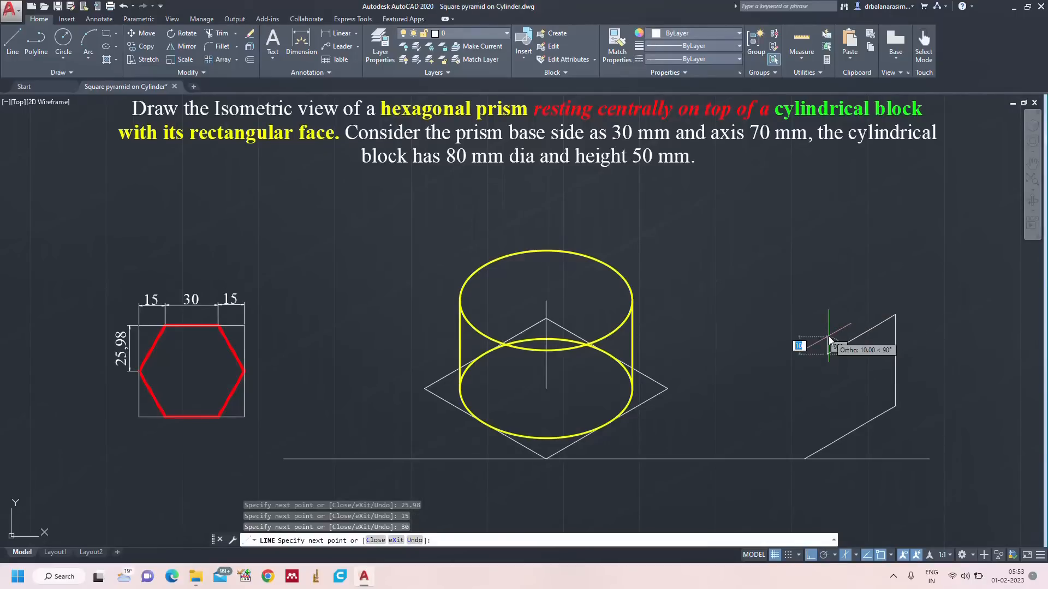
type("15")
key("Return")
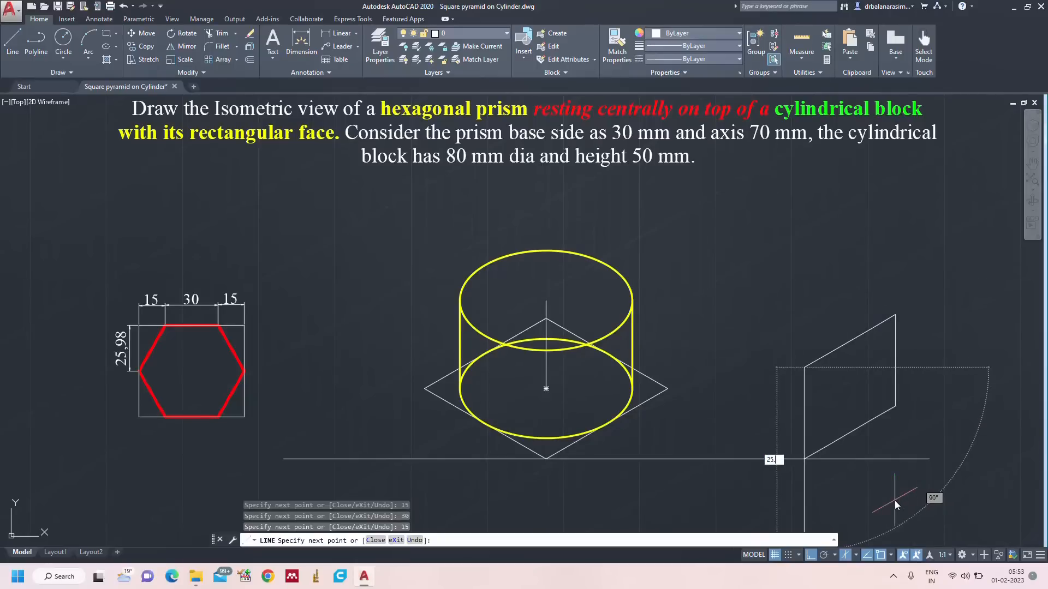
type("25.98")
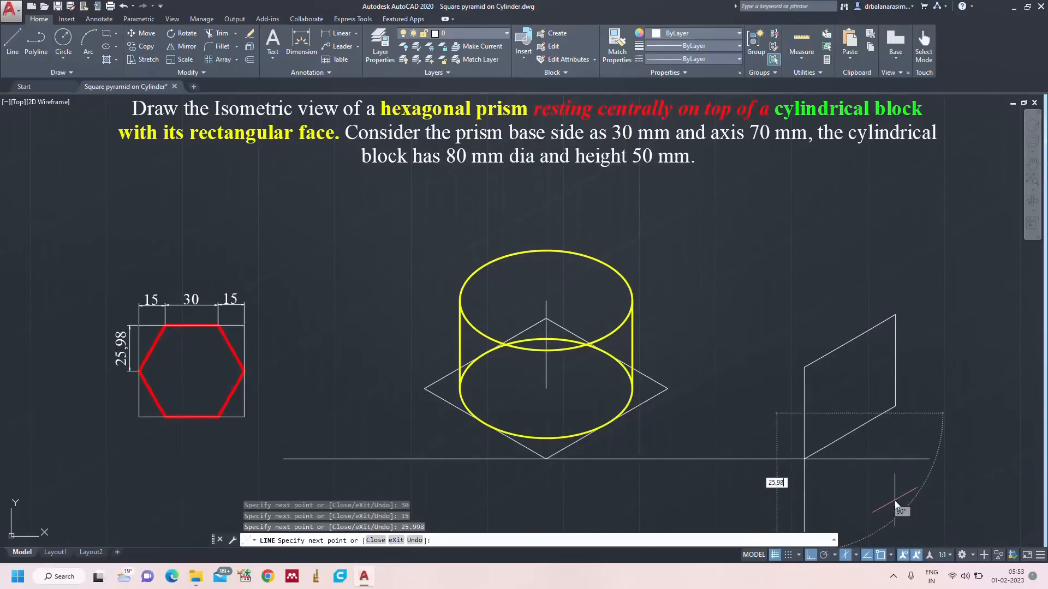
key("Return")
key("Escape")
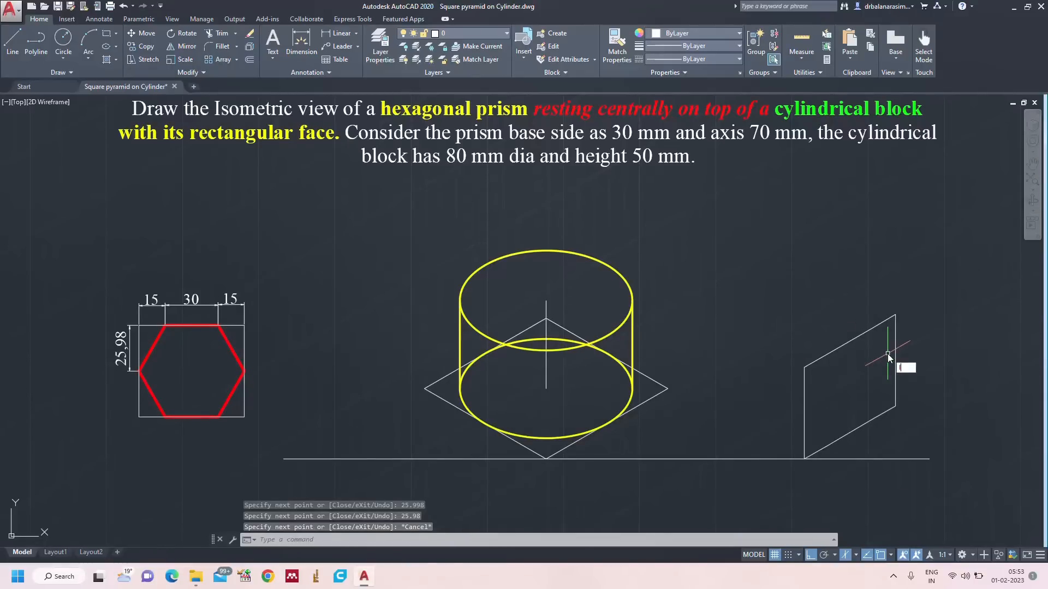
Step: Draw the isometric hexagon inside the box by joining the 15 mm division points and the midpoints of the vertical sides with lines
key("Return")
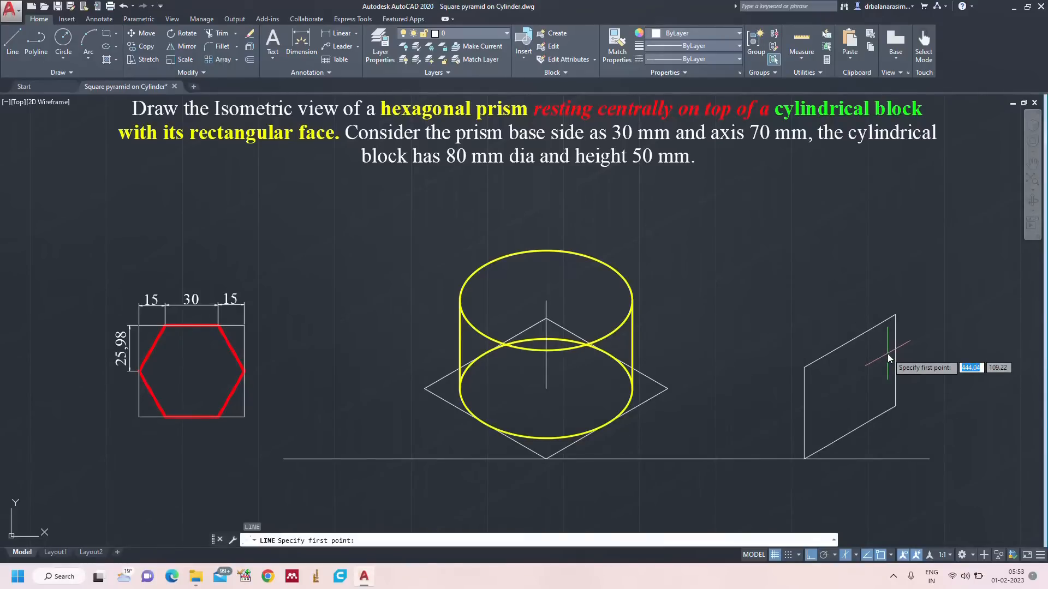
left_click(828, 354)
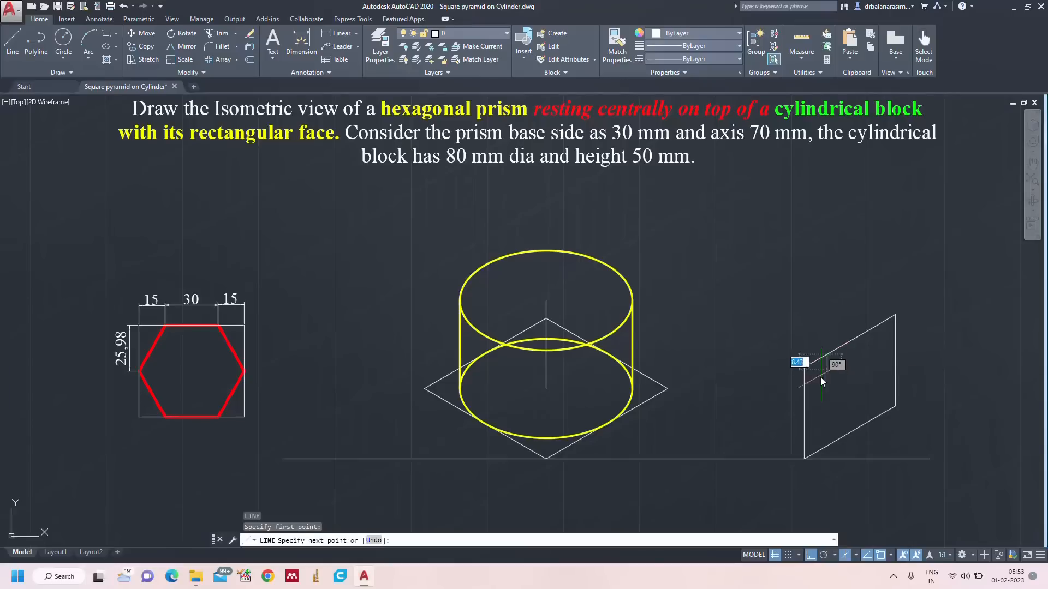
left_click(805, 413)
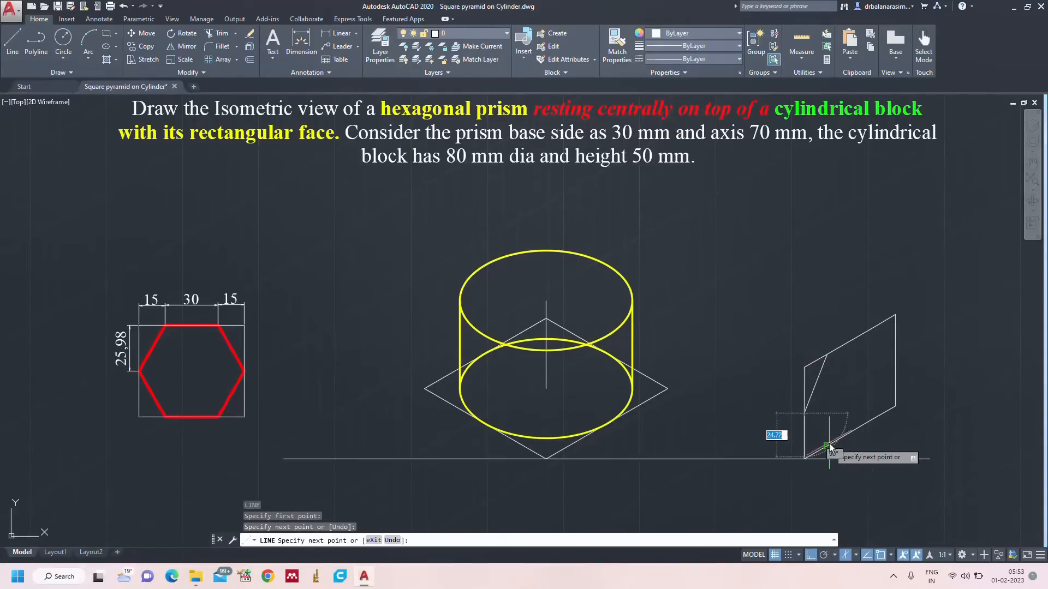
left_click(827, 446)
left_click(873, 419)
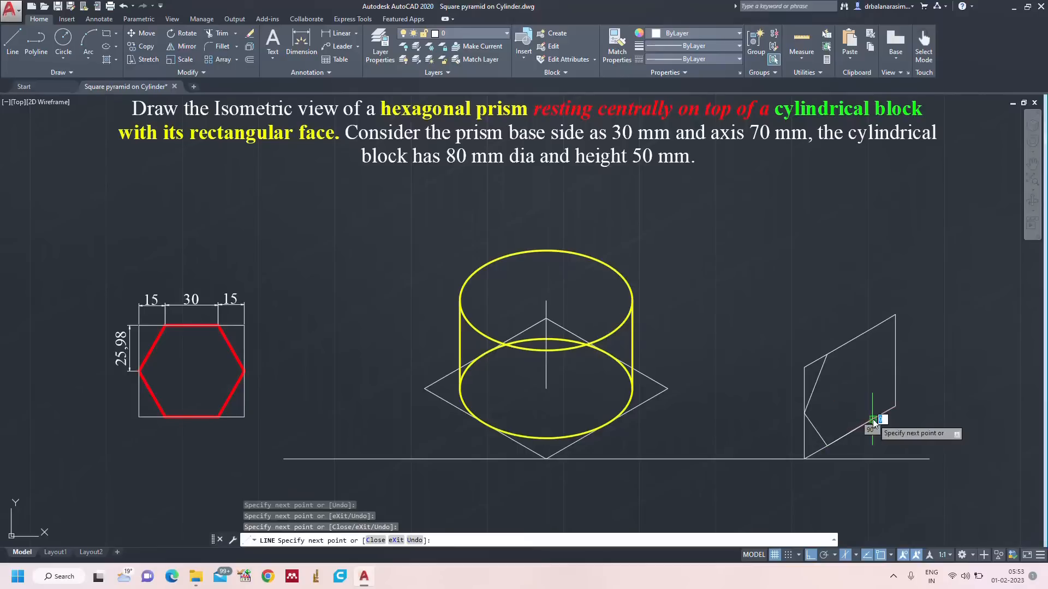
left_click(895, 365)
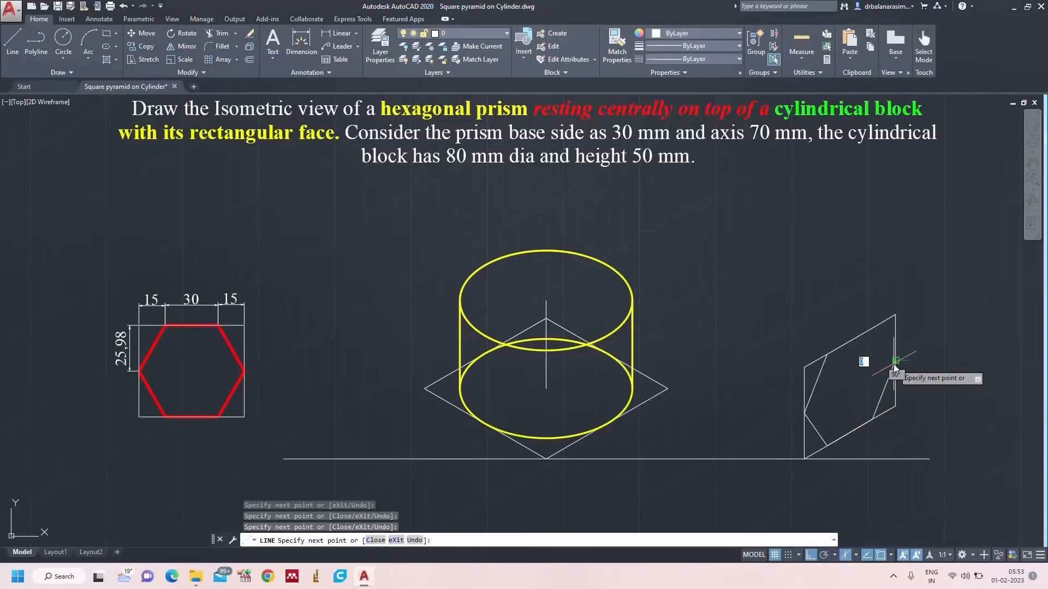
left_click(874, 329)
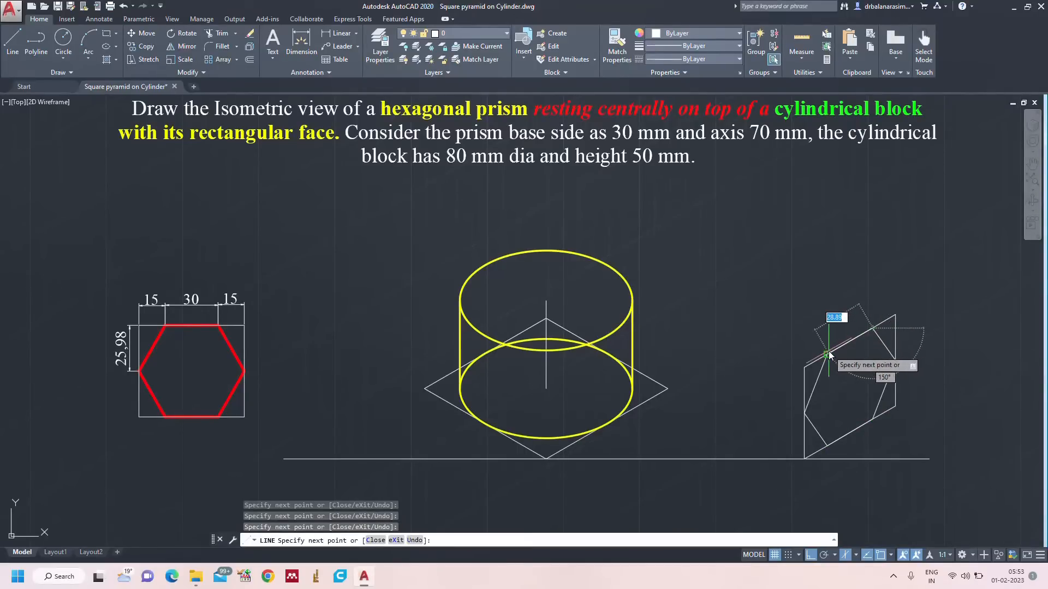
key("Escape")
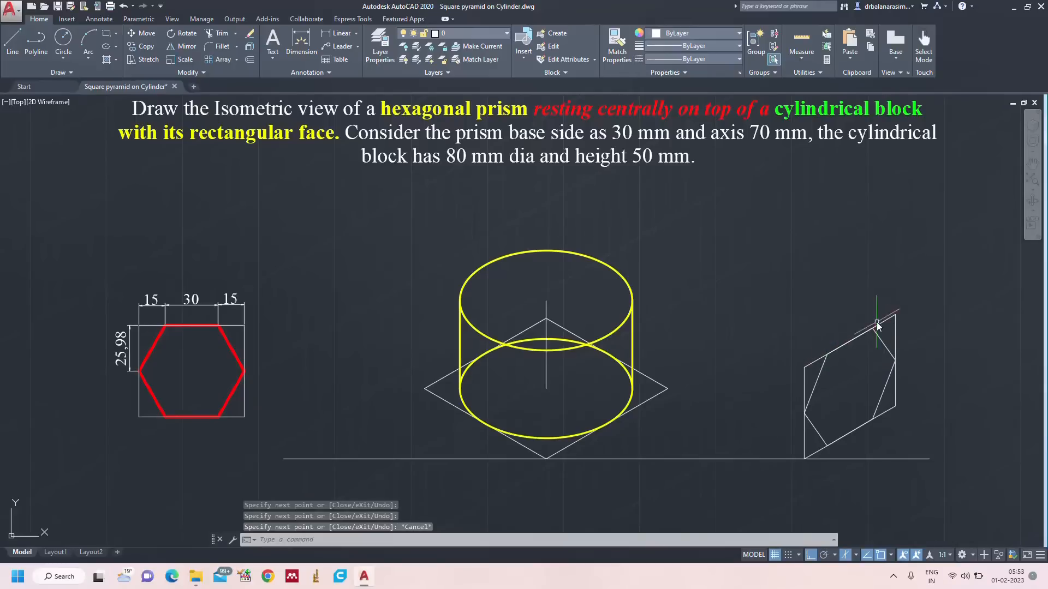
Step: Set all six sides of the isometric hexagon to Red with a 0.35 mm lineweight
left_click(865, 334)
left_click(886, 347)
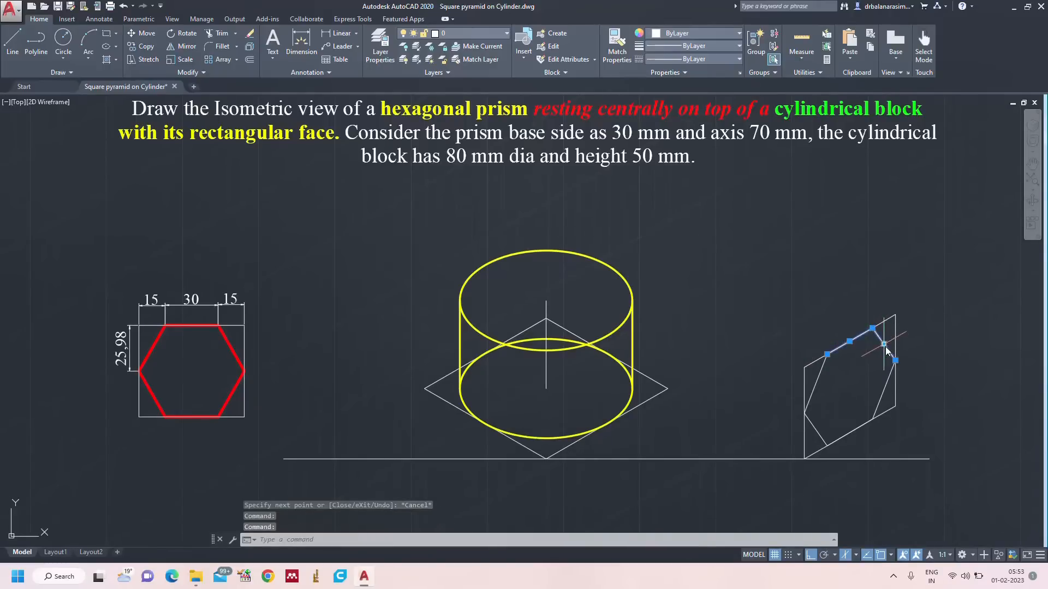
left_click(890, 377)
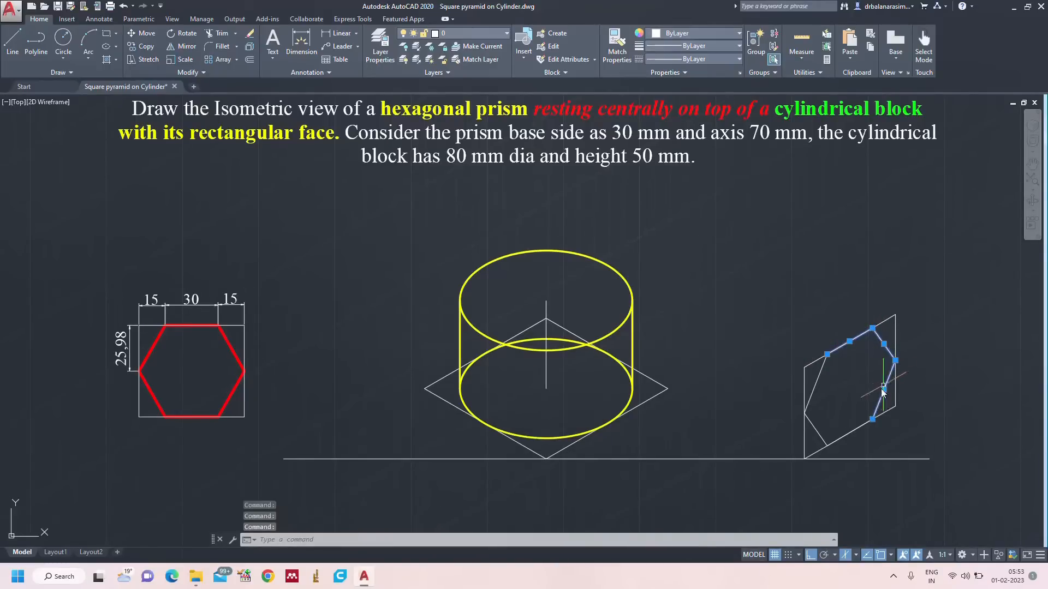
left_click(856, 431)
left_click(818, 434)
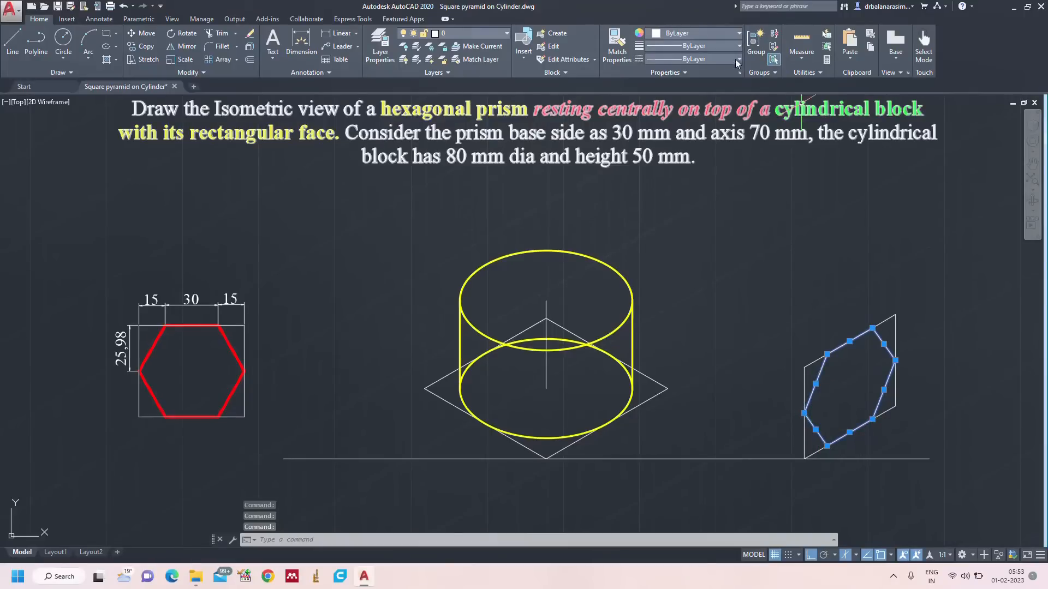
left_click(695, 34)
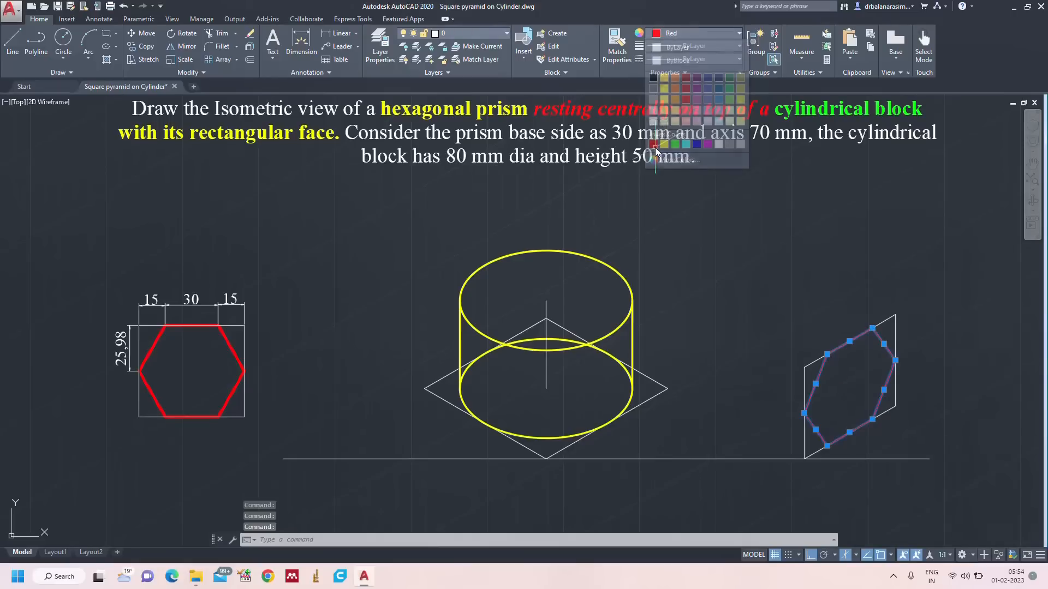
left_click(655, 147)
left_click(710, 59)
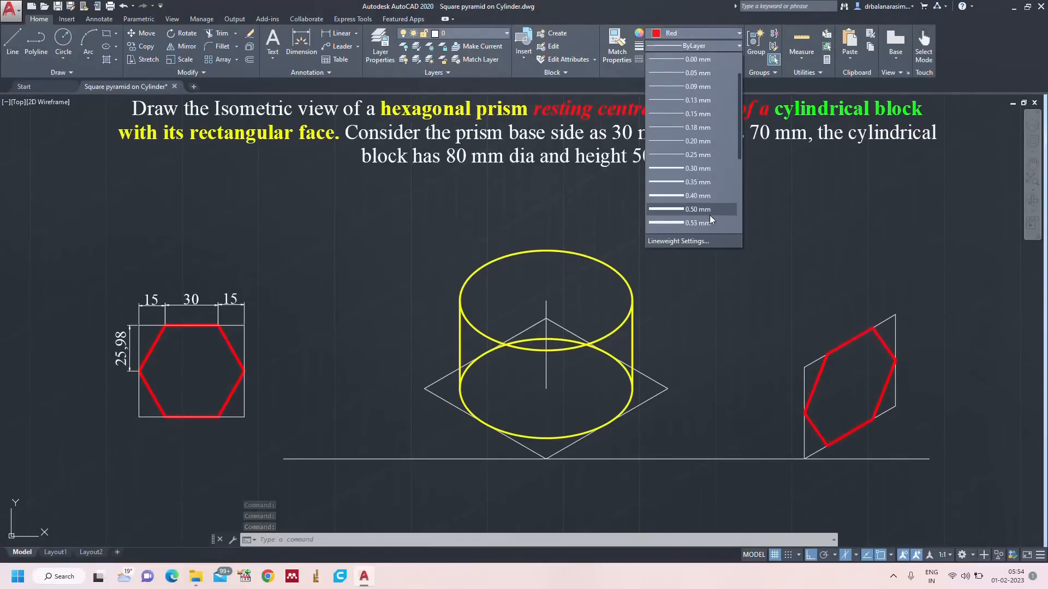
left_click(700, 185)
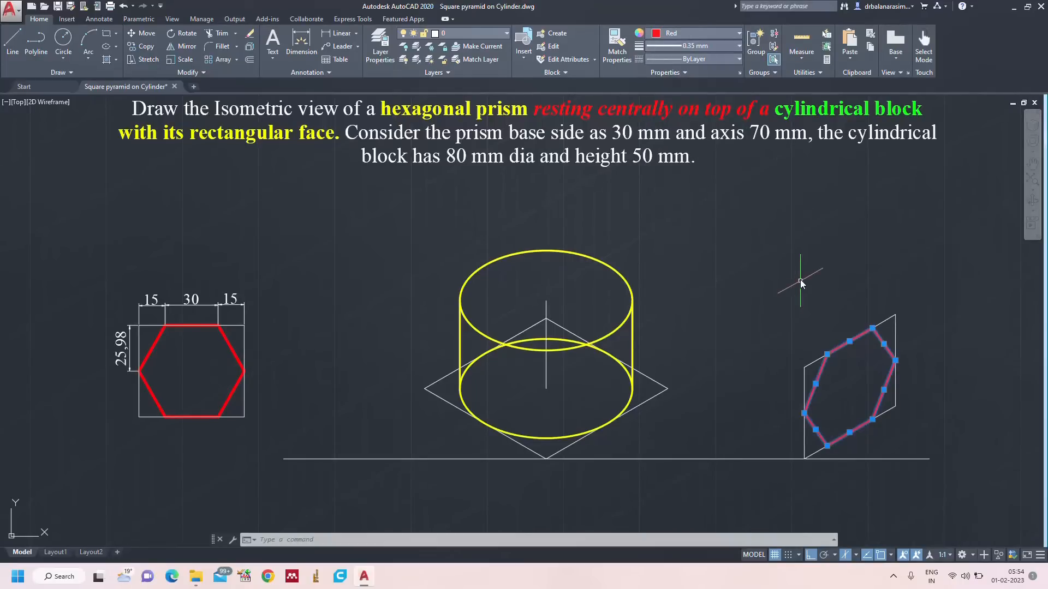
key("Escape")
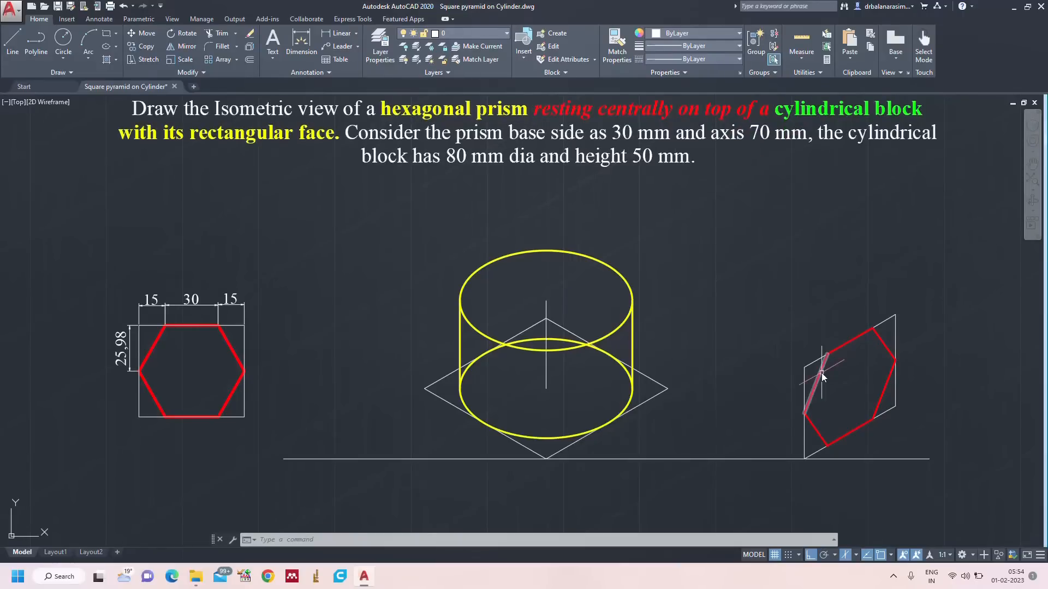
Step: Switch to the left isoplane and draw 70 mm lines at 150° from the two ends of the isometric hexagon's upper edge
key("l")
key("Return")
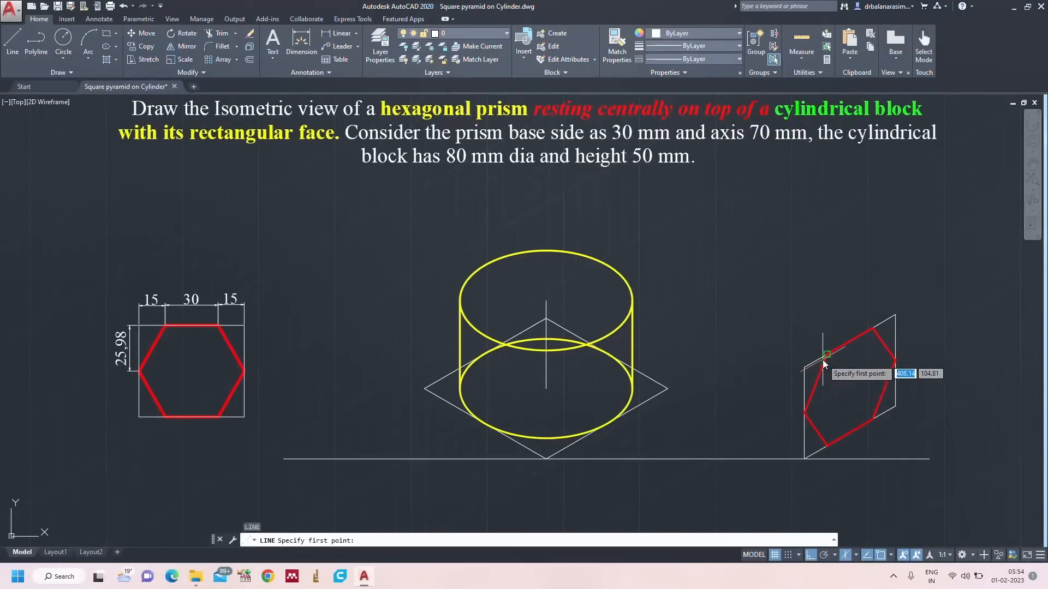
left_click(825, 354)
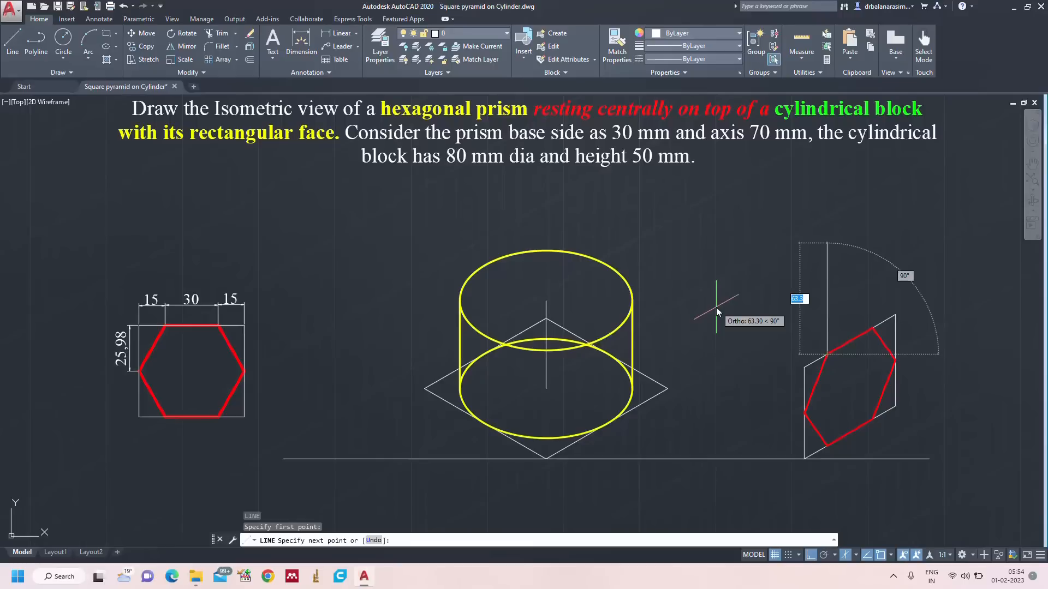
key("F5")
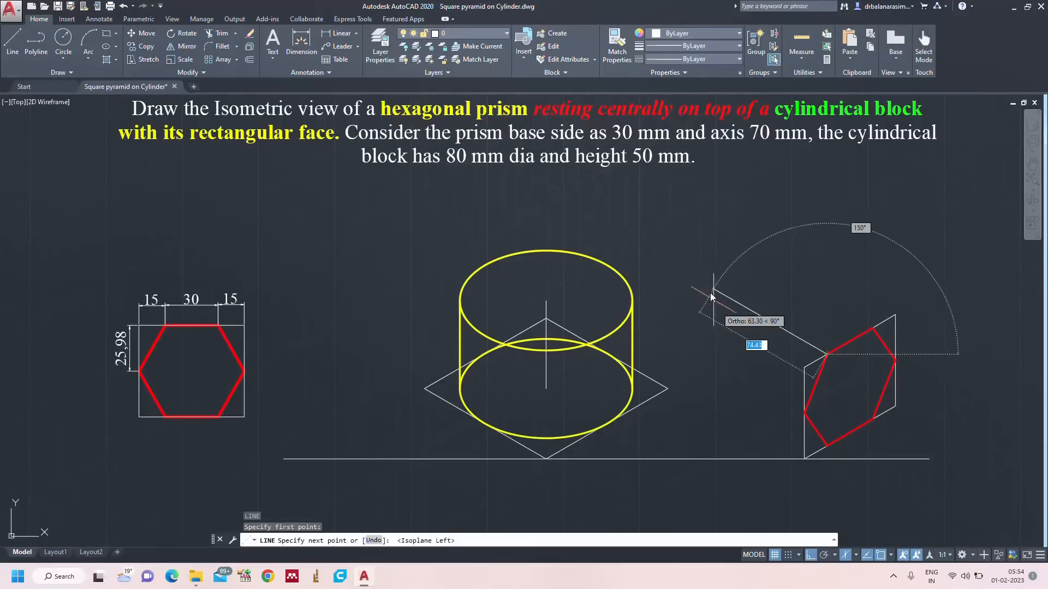
type("70")
key("Return")
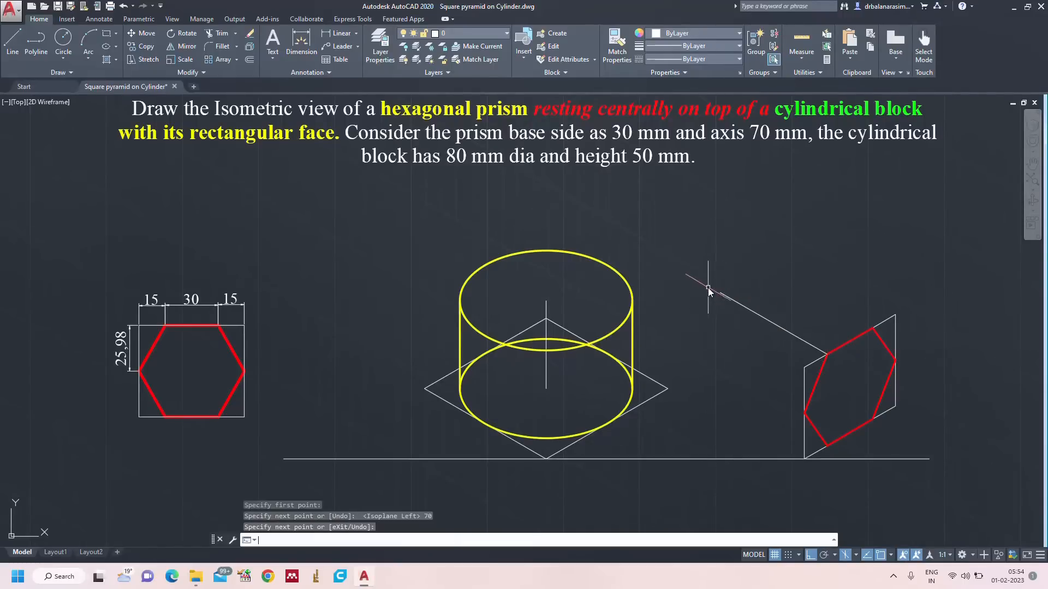
key("Return")
key("Return")
left_click(869, 317)
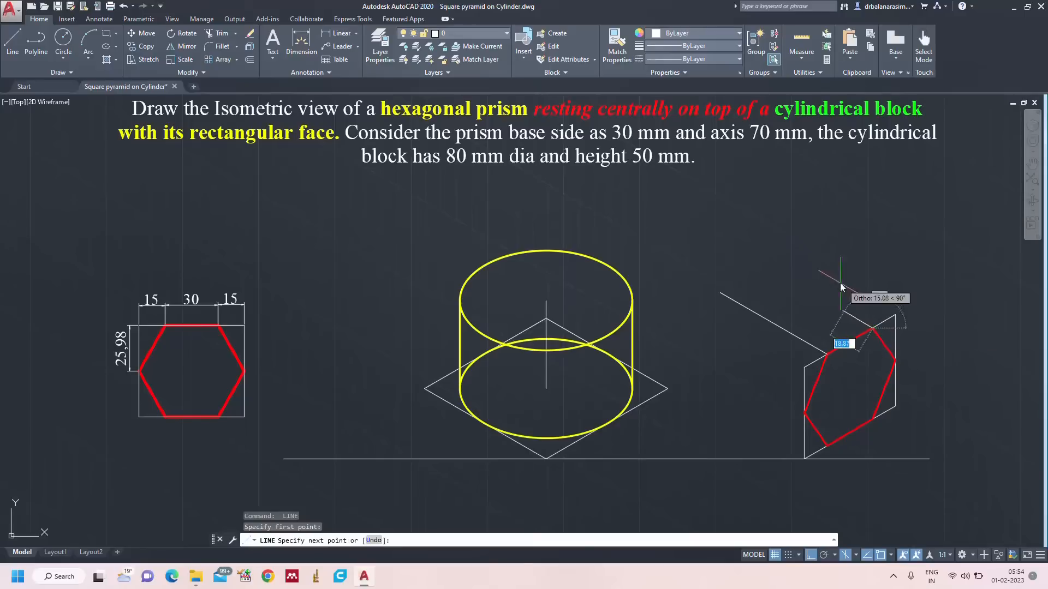
type("70")
key("Return")
key("Return")
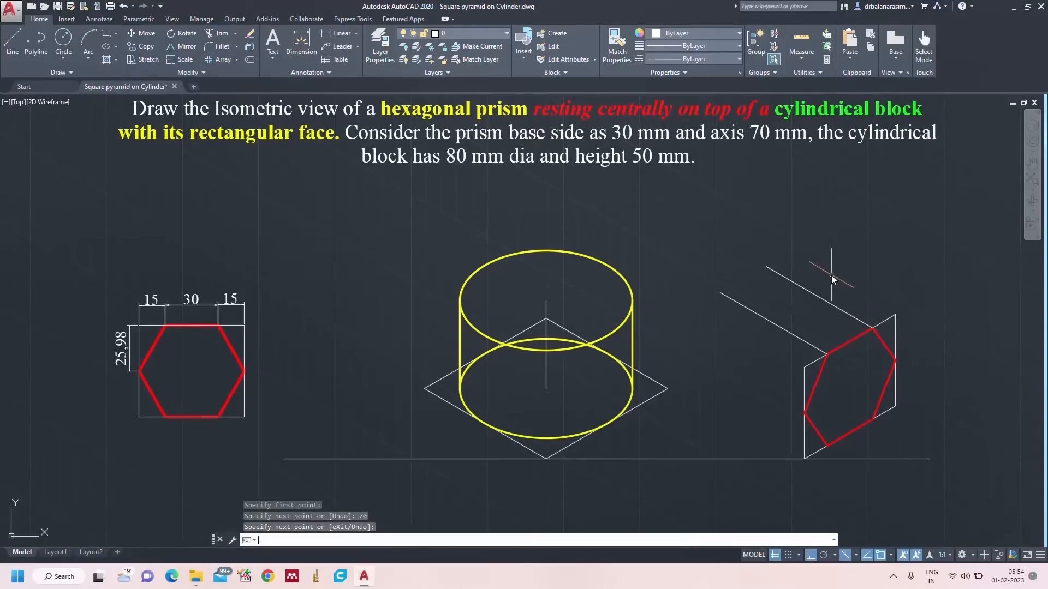
Step: Draw 70 mm lines at 150° from the isometric hexagon's leftmost vertex and from the near end of its lower edge
key("Return")
left_click(807, 415)
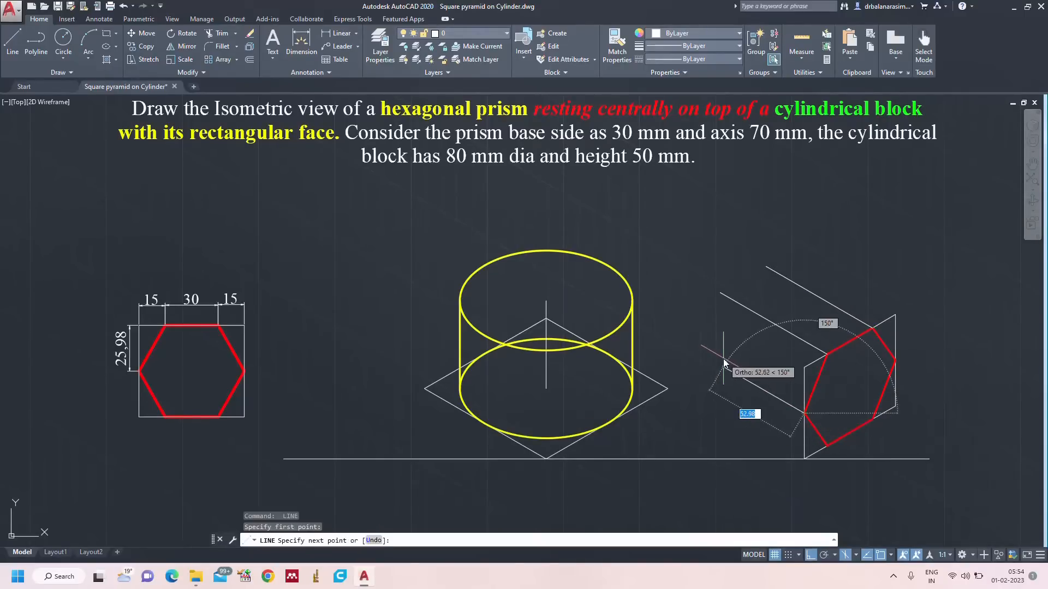
type("70")
key("Return")
key("Return")
key("Return")
left_click(826, 445)
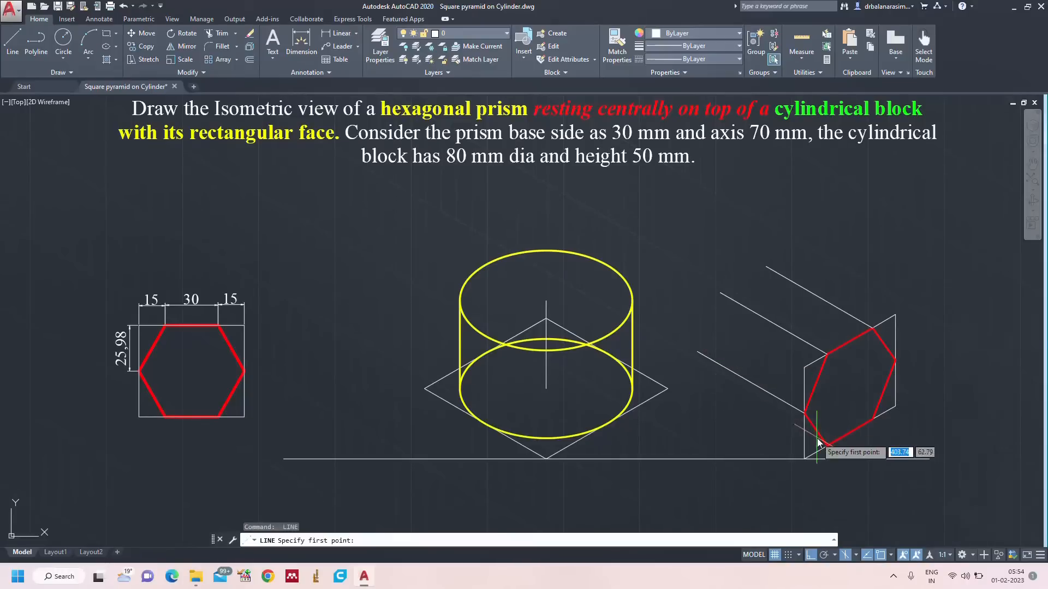
type("70")
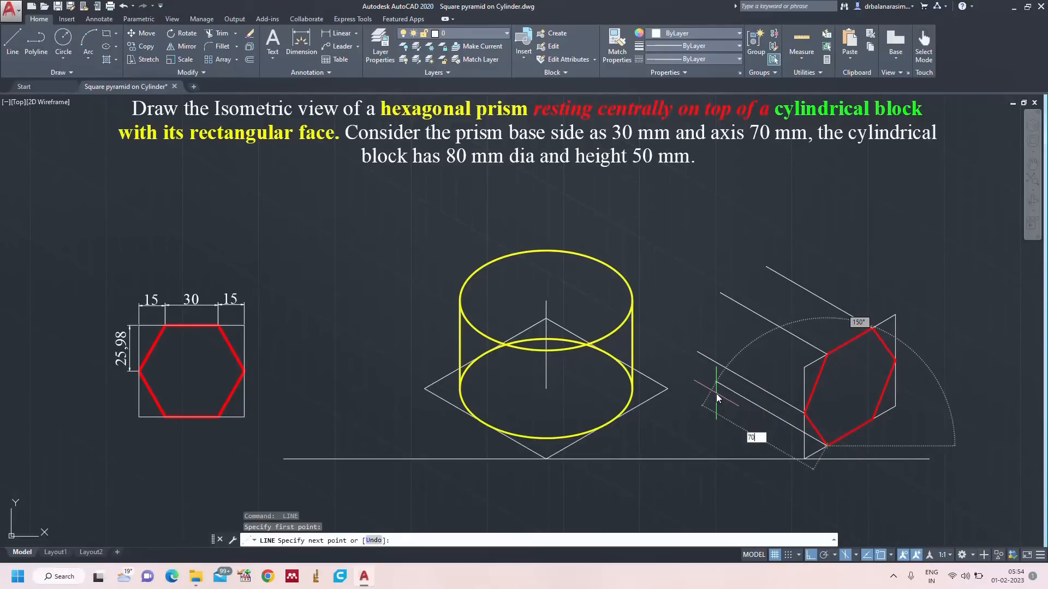
key("Return")
key("Return")
Step: Draw 70 mm lines at 150° from the isometric hexagon's rightmost vertex and from the far end of its lower edge
key("Return")
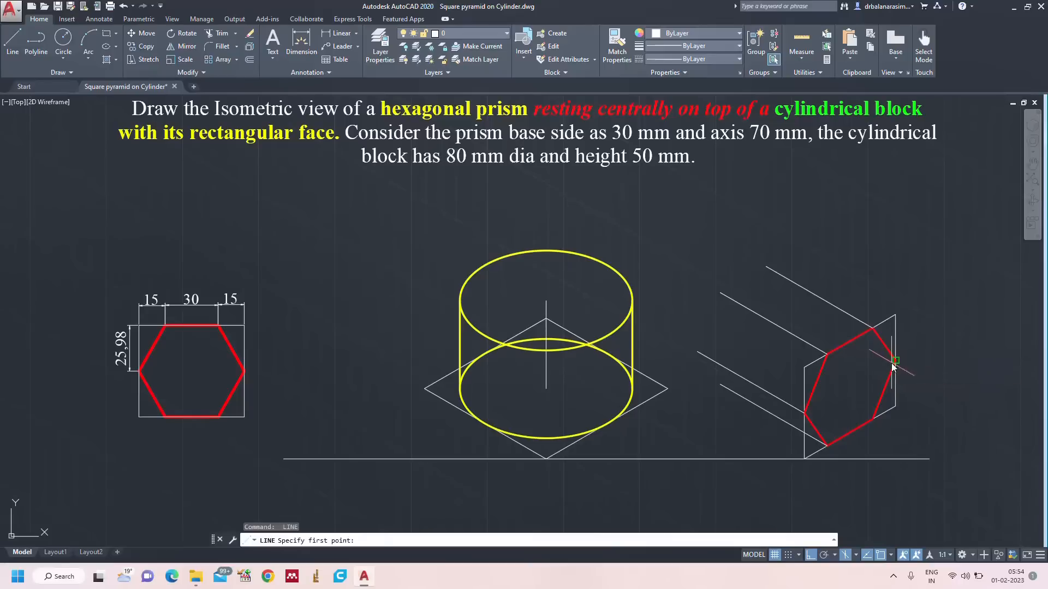
left_click(895, 361)
type("70")
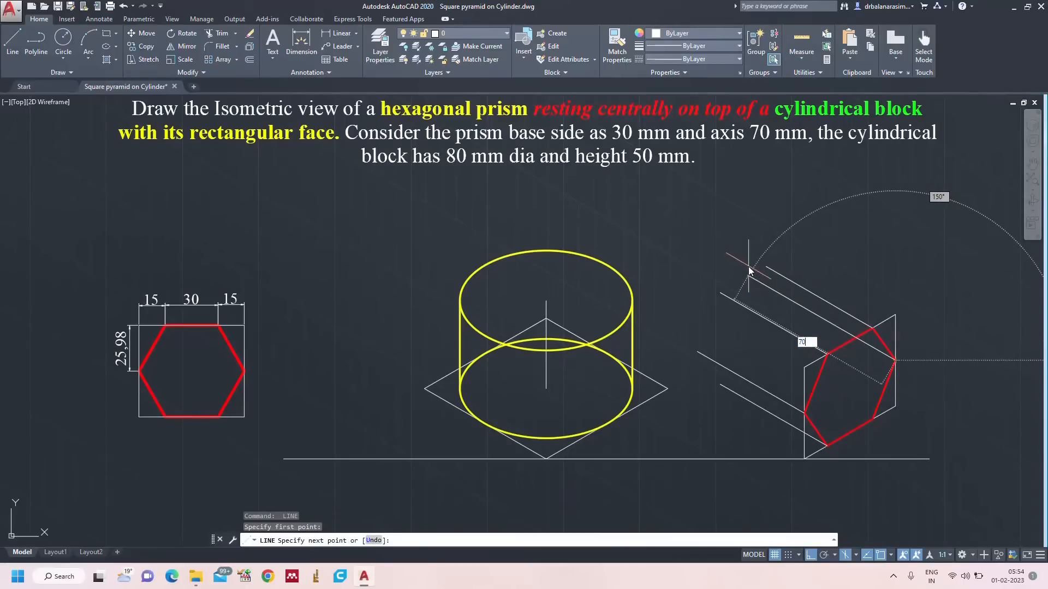
key("Return")
key("Return")
key("Return")
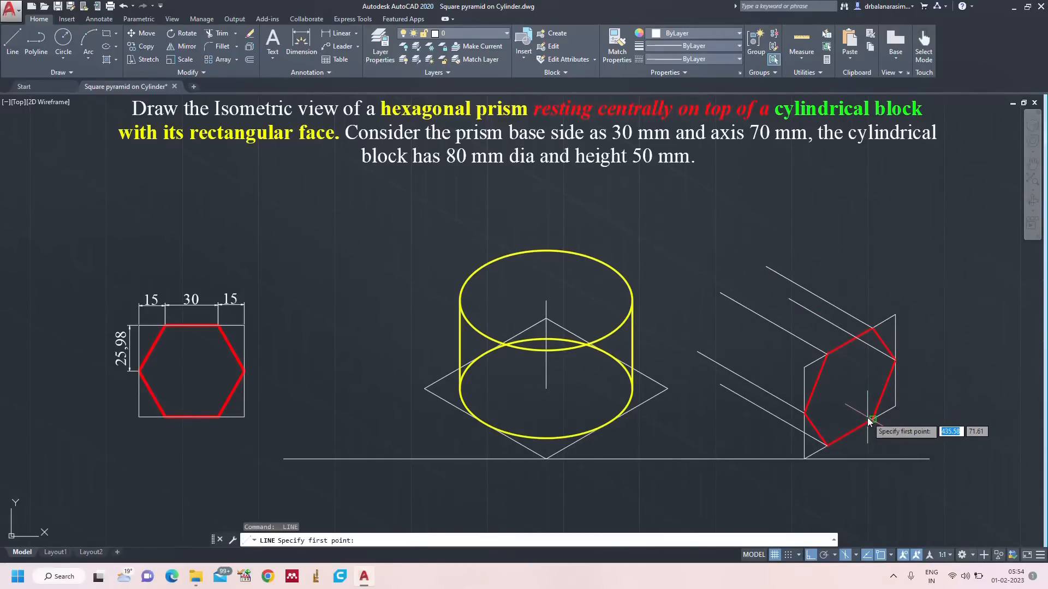
left_click(872, 419)
type("70")
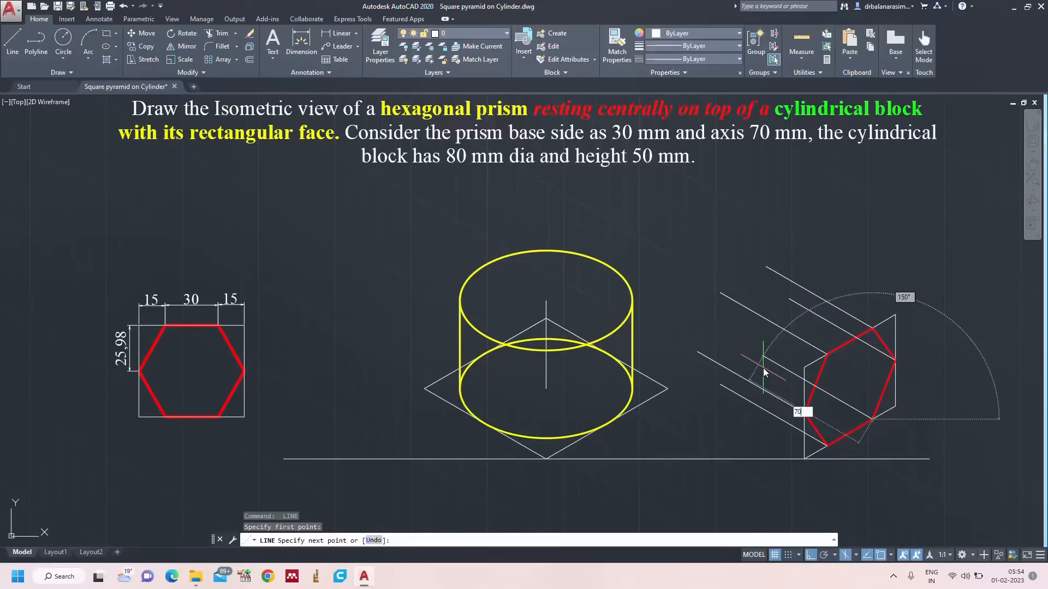
key("Return")
key("Return")
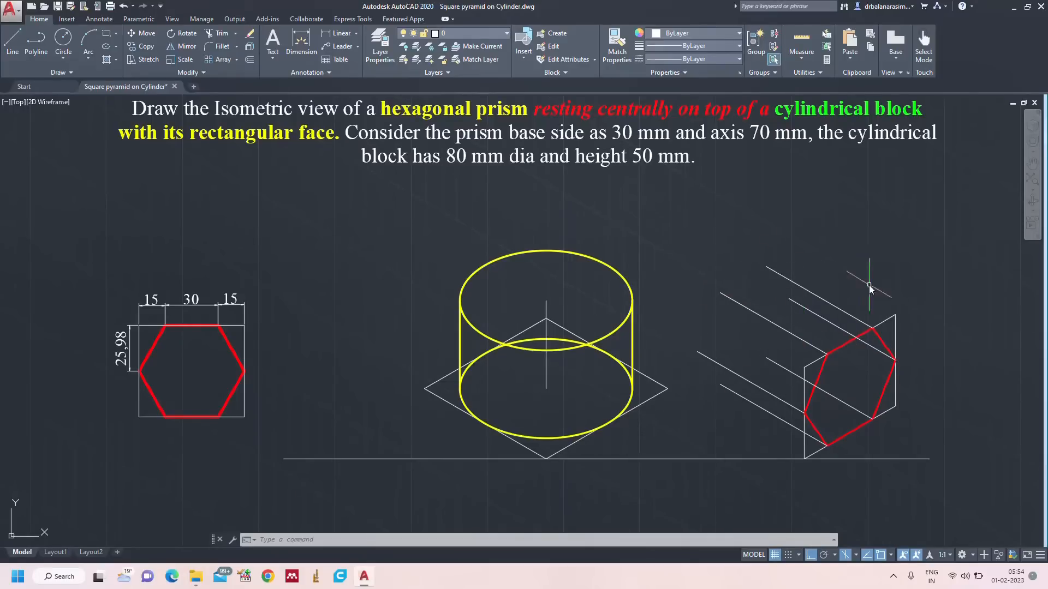
Step: Copy the six sides of the red isometric hexagon from its leftmost vertex to the far end of that vertex's 70 mm line
left_click(845, 345)
left_click(824, 370)
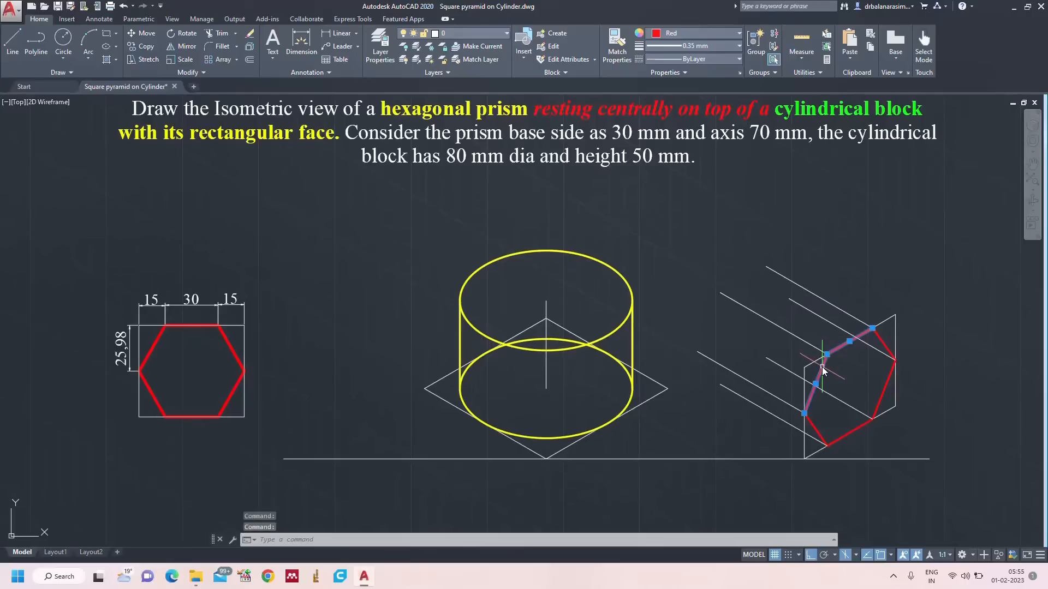
left_click(885, 346)
left_click(889, 374)
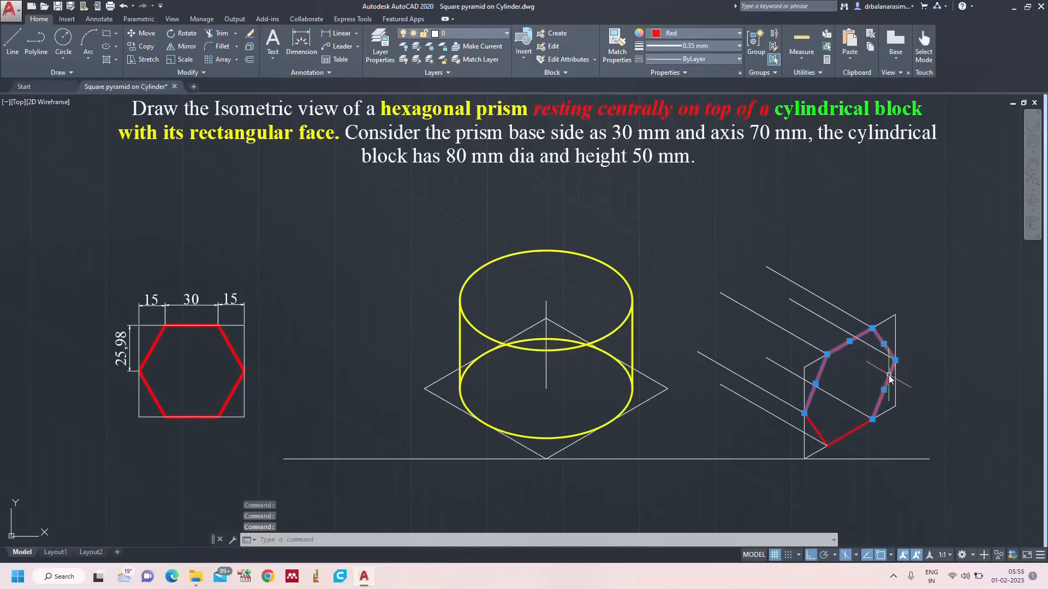
left_click(854, 430)
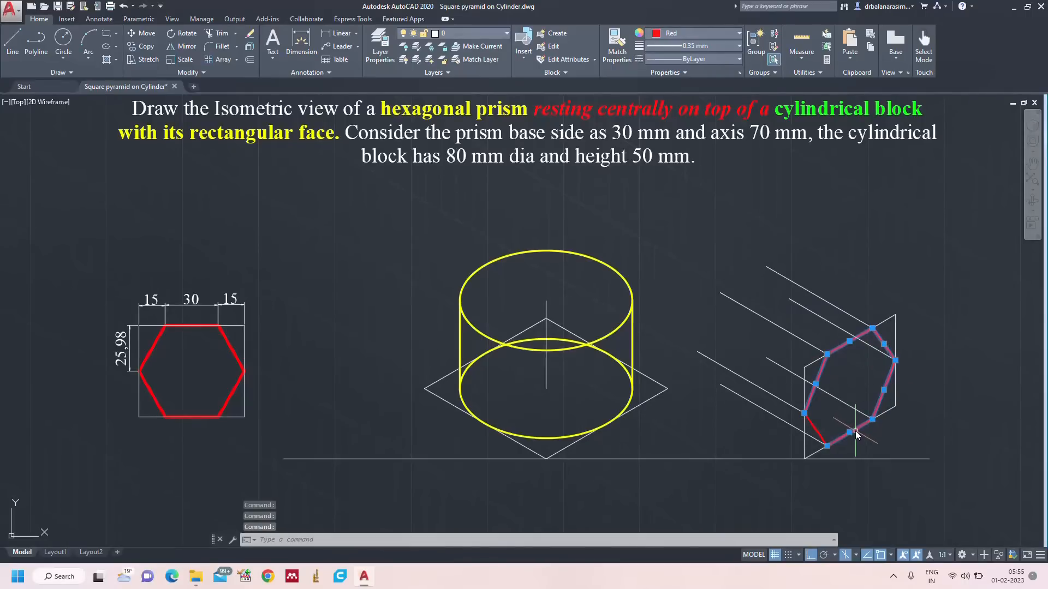
left_click(818, 436)
type("co")
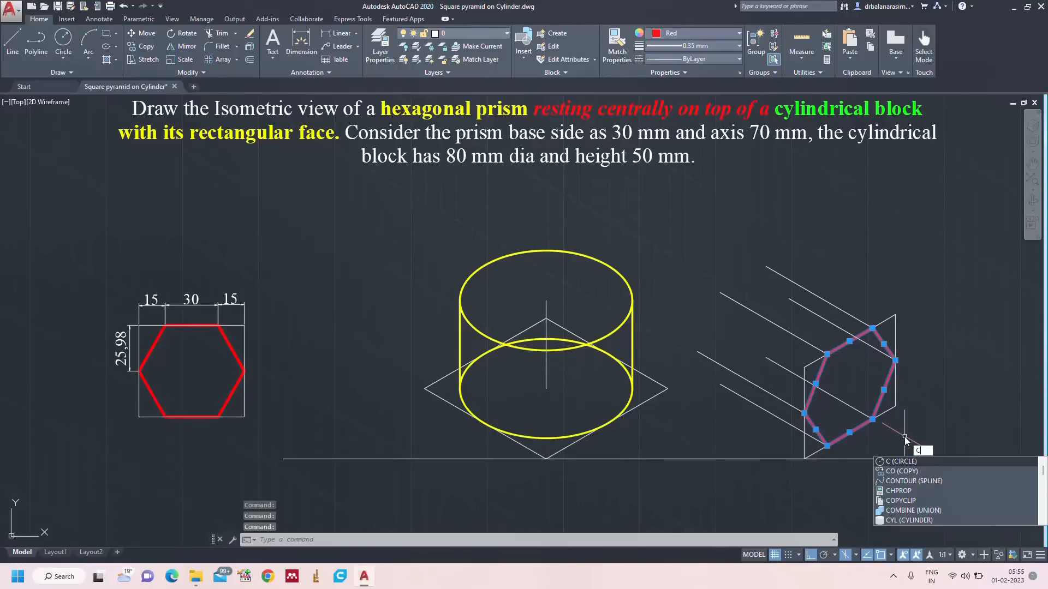
key("Return")
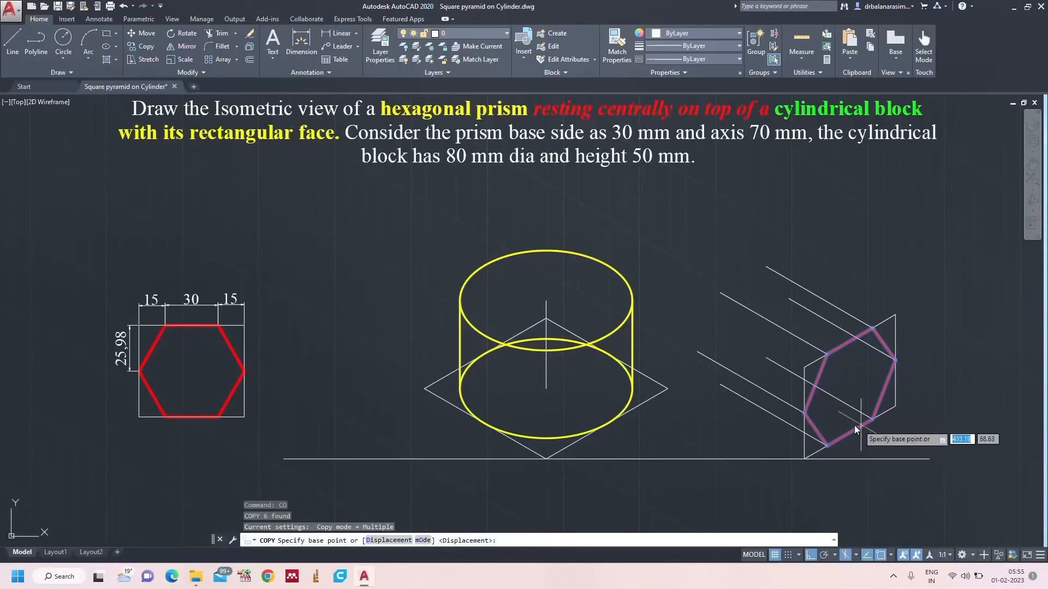
left_click(804, 413)
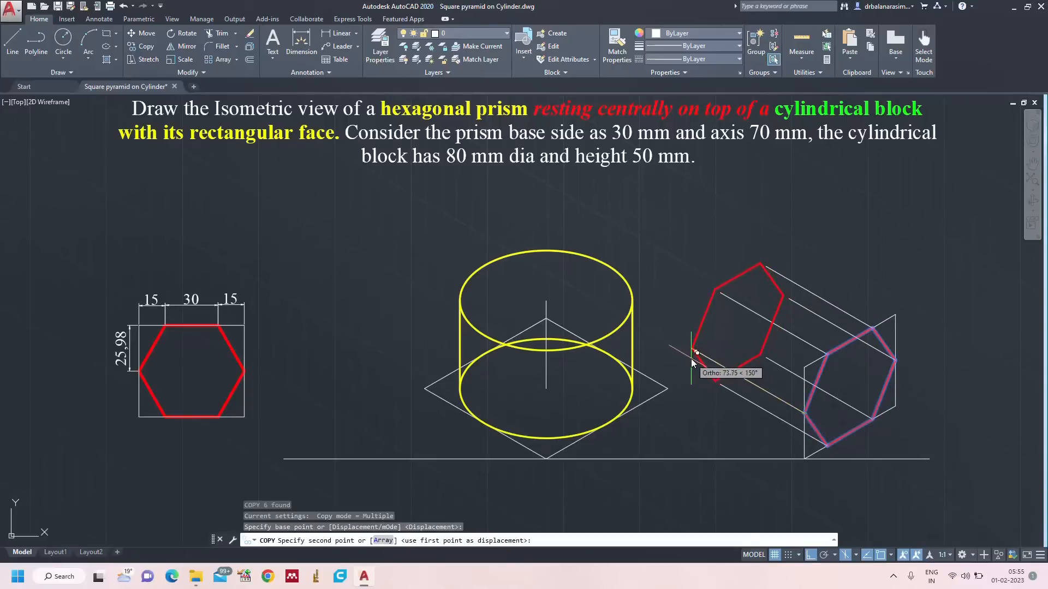
left_click(697, 351)
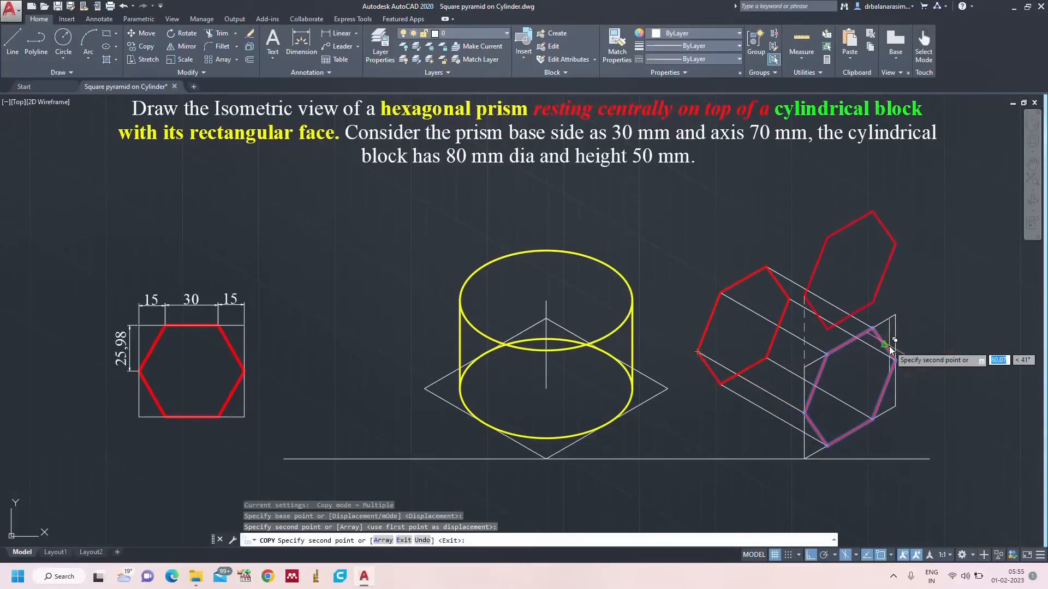
Step: Make the six 70 mm edges joining the two isometric hexagons red with a 0.30 mm lineweight
key("Escape")
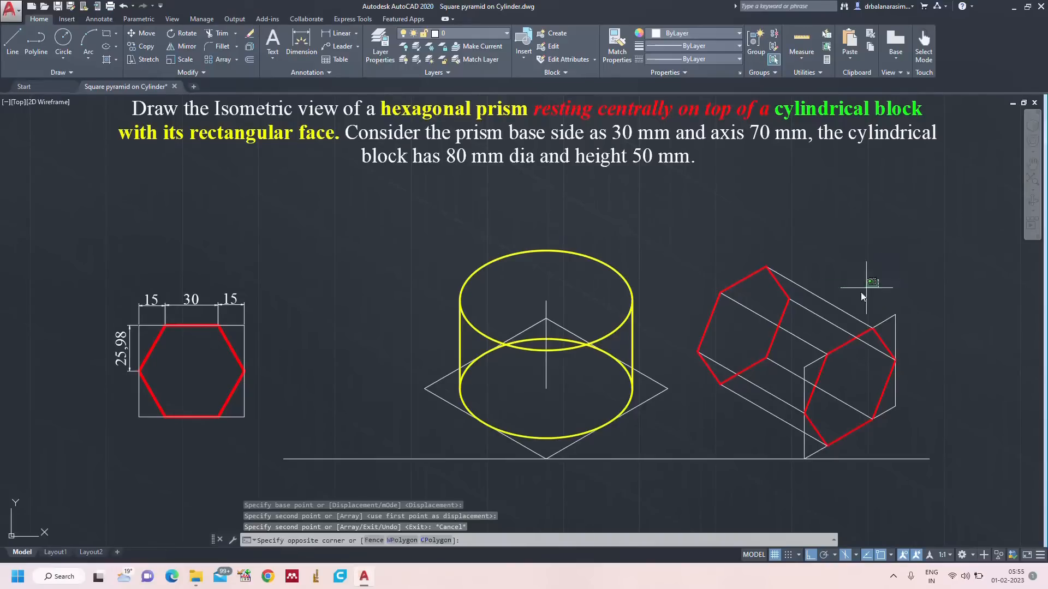
mouse_move(860, 292)
left_mouse_down()
mouse_move(710, 408)
mouse_move(714, 444)
left_mouse_up()
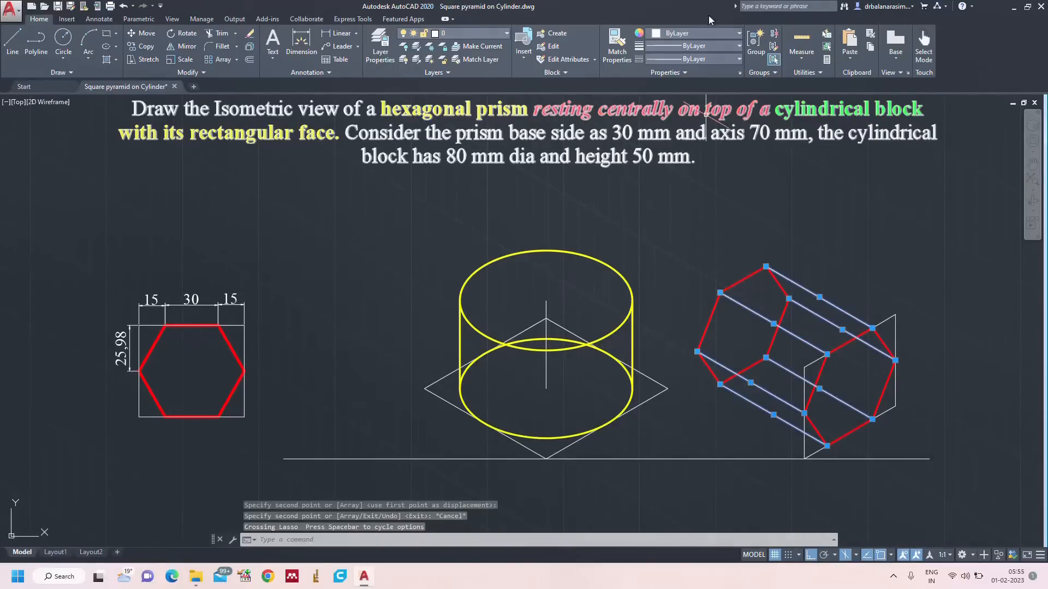
left_click(689, 33)
left_click(653, 144)
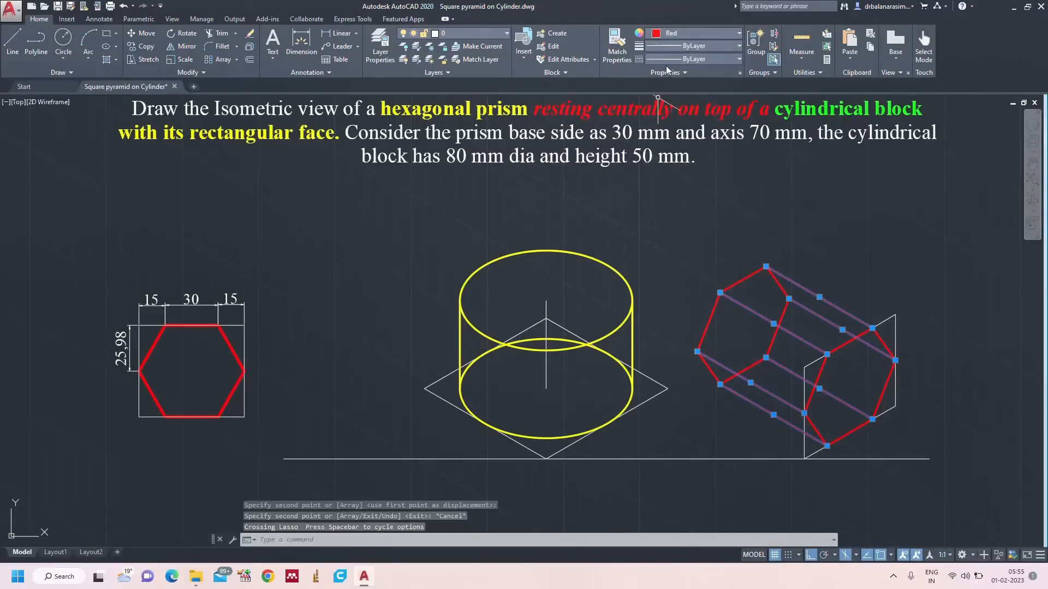
left_click(669, 46)
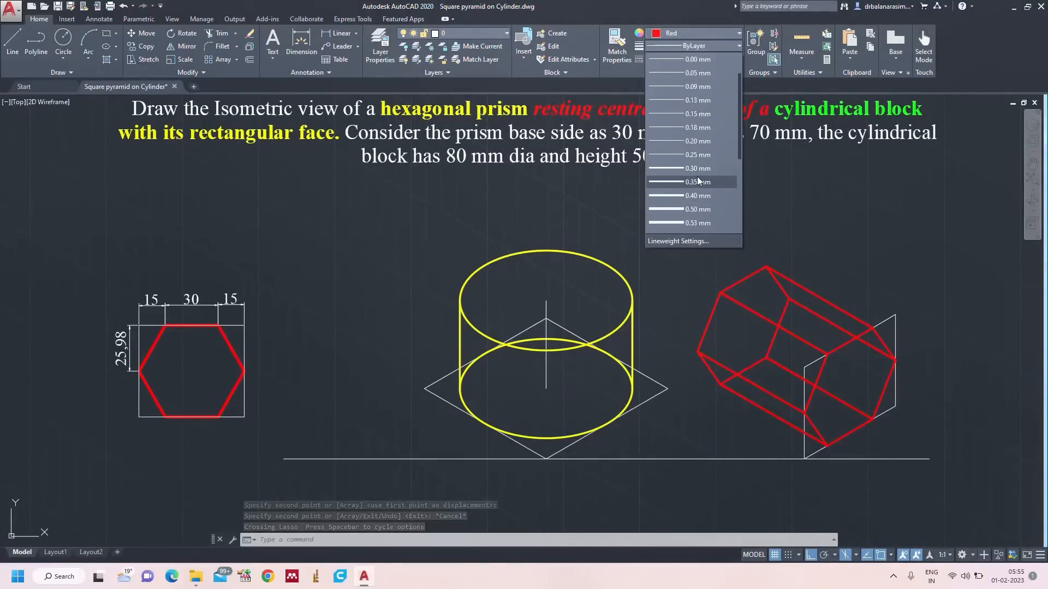
left_click(696, 169)
key("Escape")
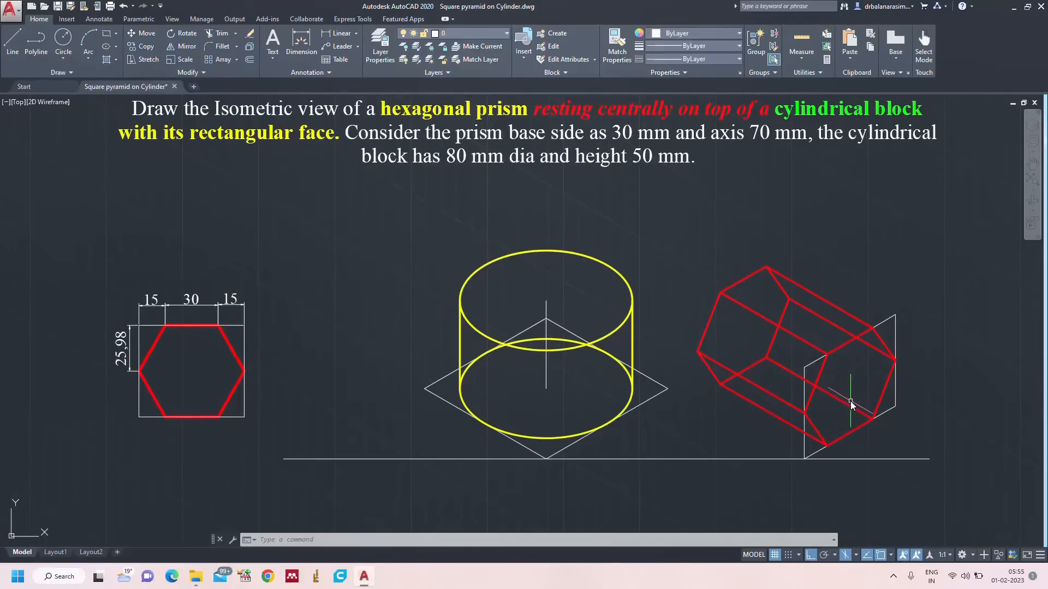
type("l")
key("Return")
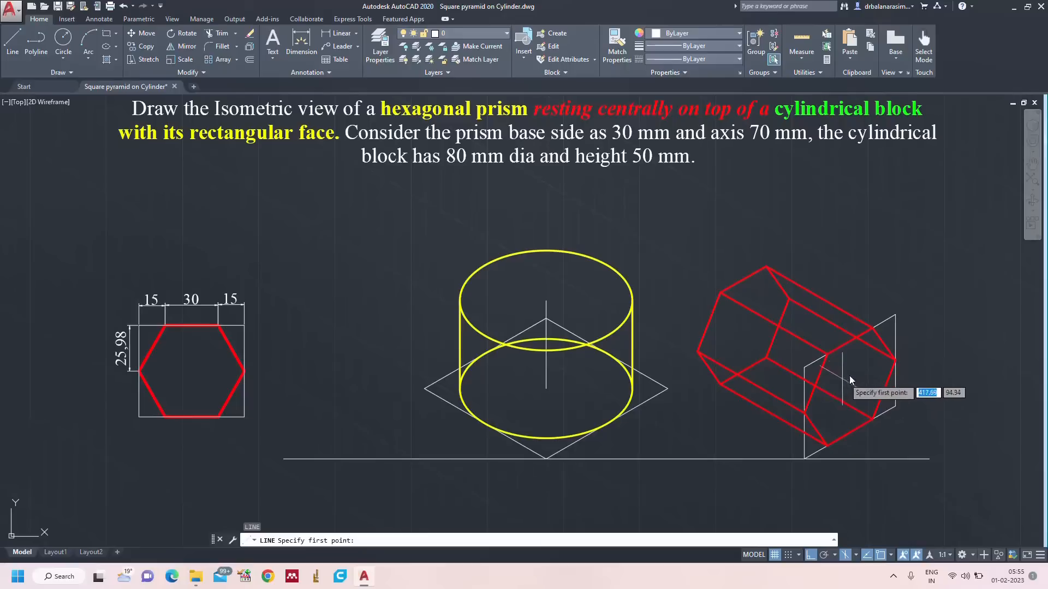
key("Escape")
Step: Join the six sides of the prism's front hexagon into one polyline
left_click(850, 343)
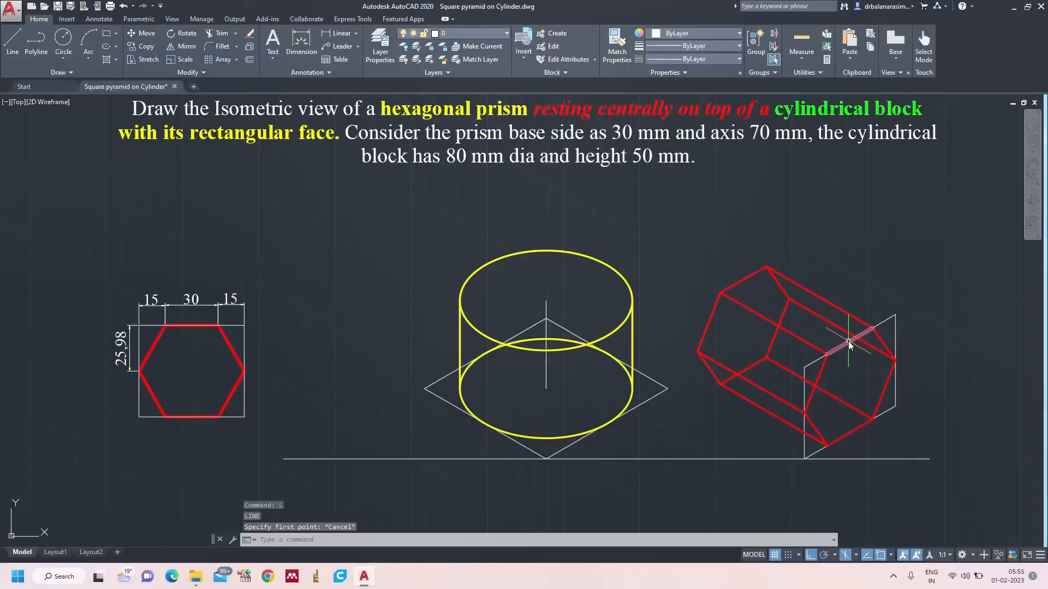
left_click(818, 377)
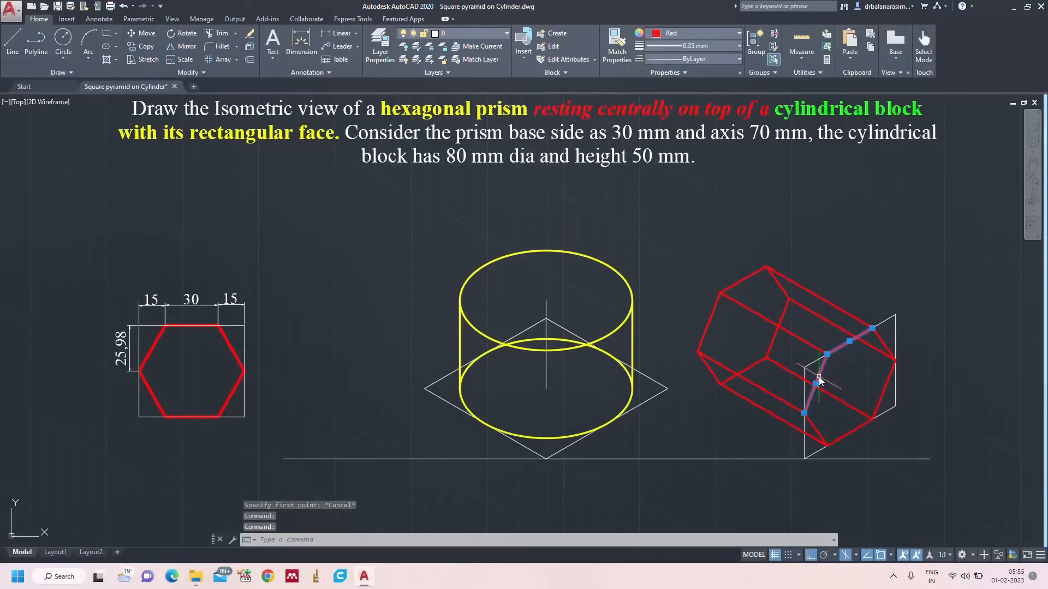
left_click(813, 426)
left_click(843, 437)
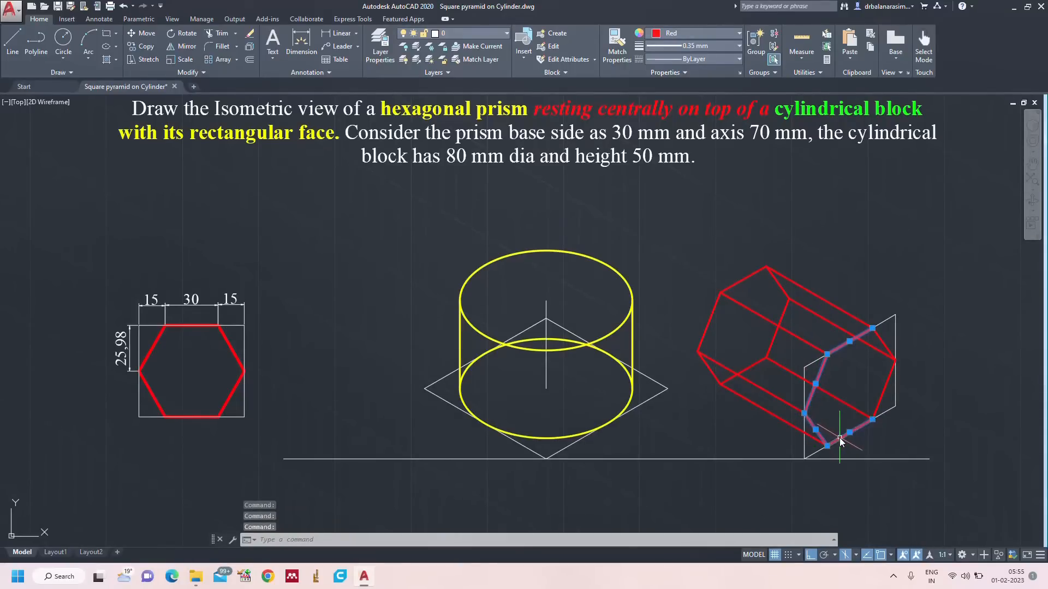
left_click(882, 397)
left_click(886, 345)
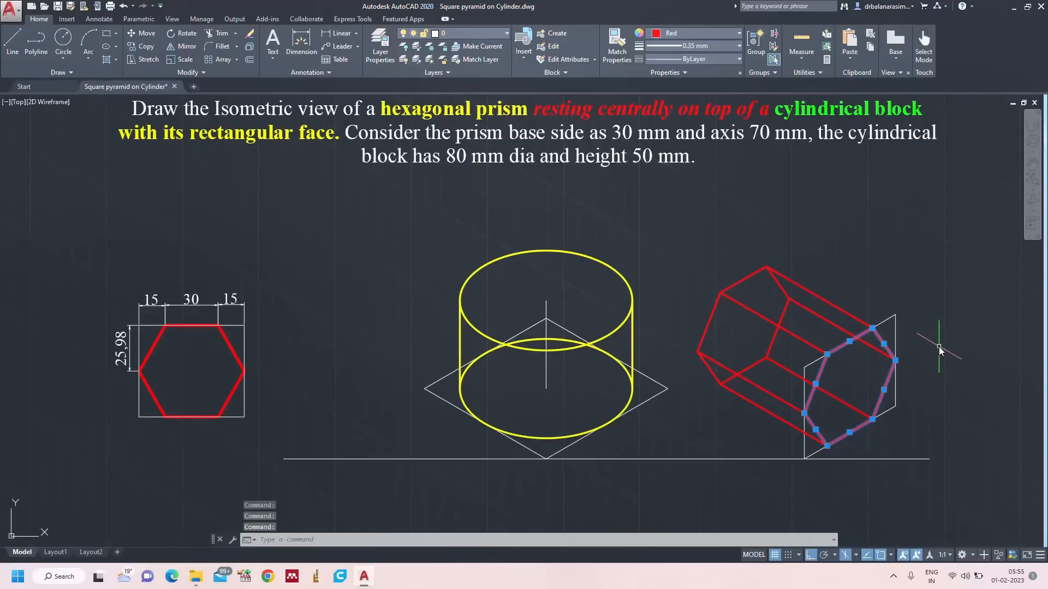
key("Return")
Step: Draw a 70 mm axis line at 150° from the centre of the prism's front hexagon
type("l")
key("Return")
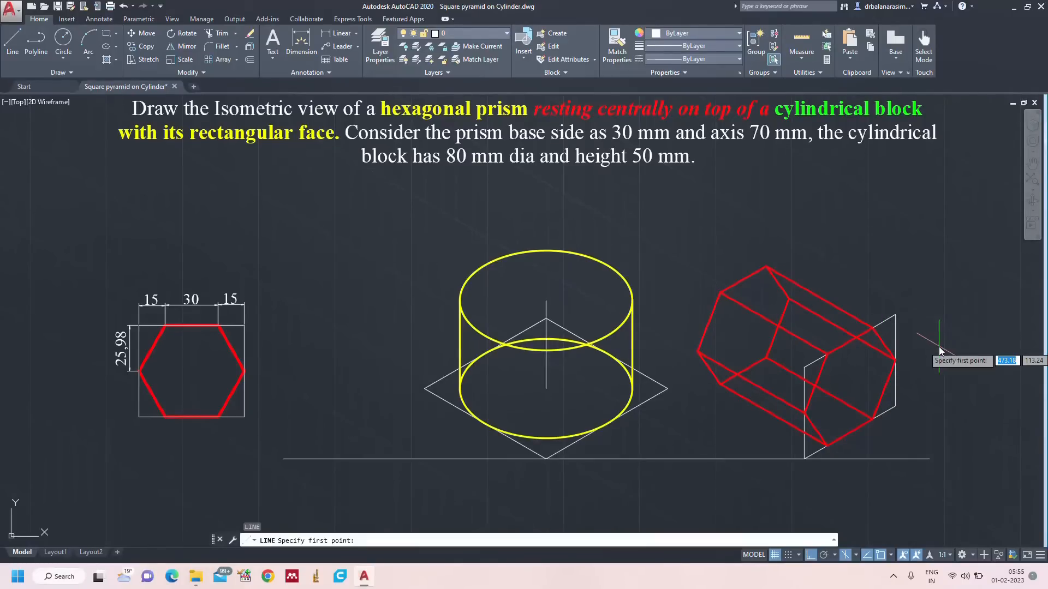
left_click(850, 387)
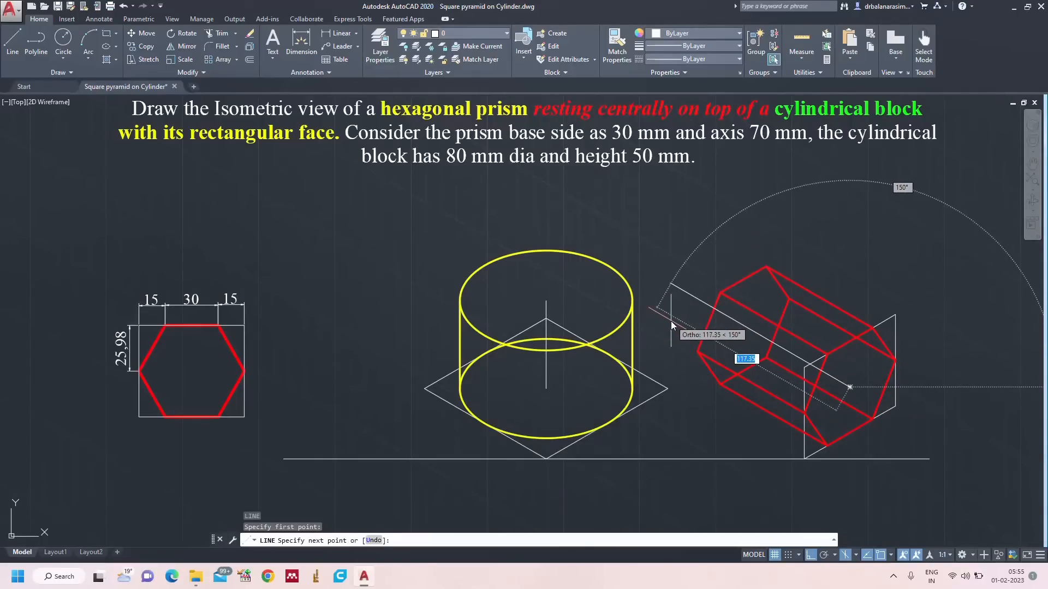
type("70")
key("Return")
key("Return")
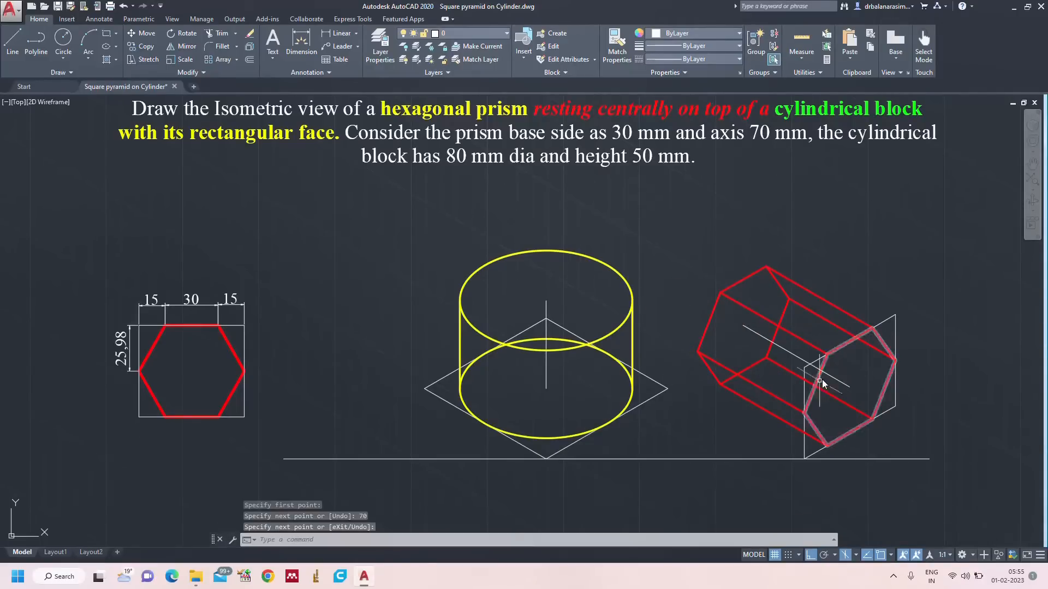
Step: Format the prism's axis line with the CENTER2 linetype, red colour and 0.30 mm lineweight
left_click(799, 358)
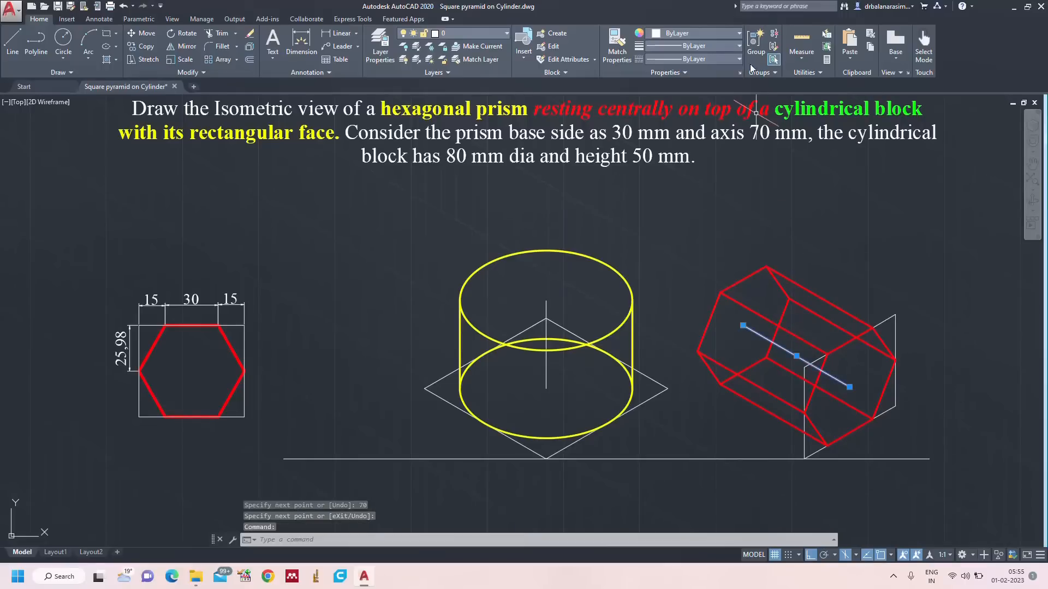
left_click(706, 59)
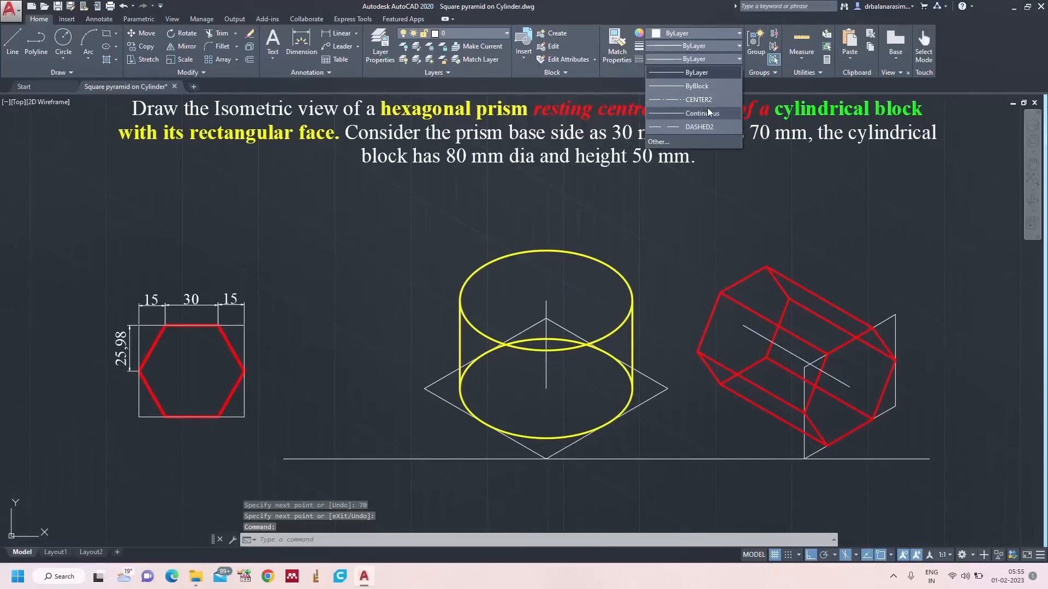
left_click(706, 101)
left_click(693, 41)
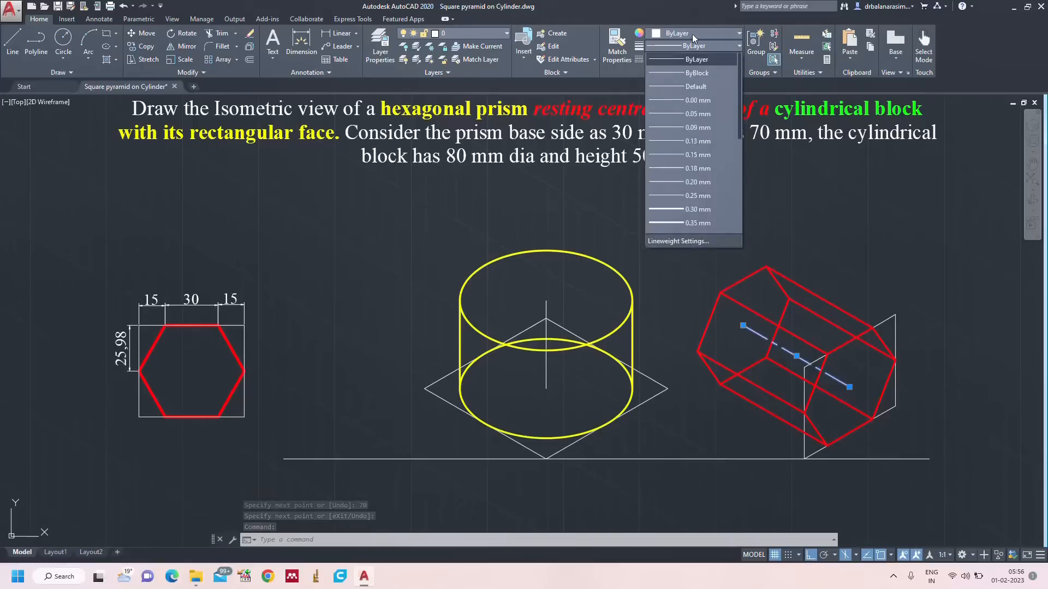
left_click(692, 34)
left_click(692, 34)
left_click(652, 145)
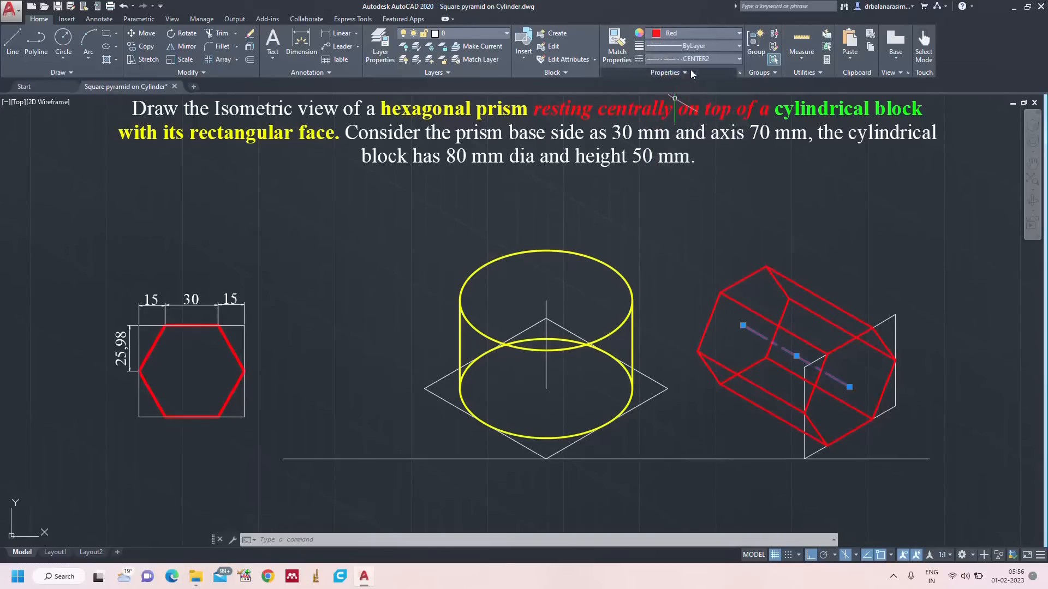
left_click(685, 45)
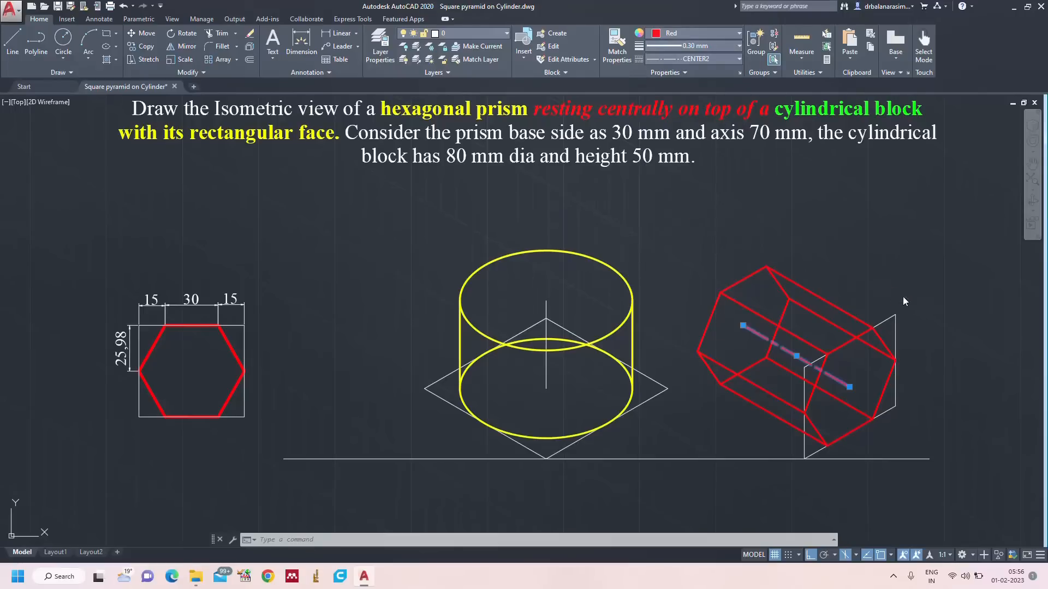
key("Escape")
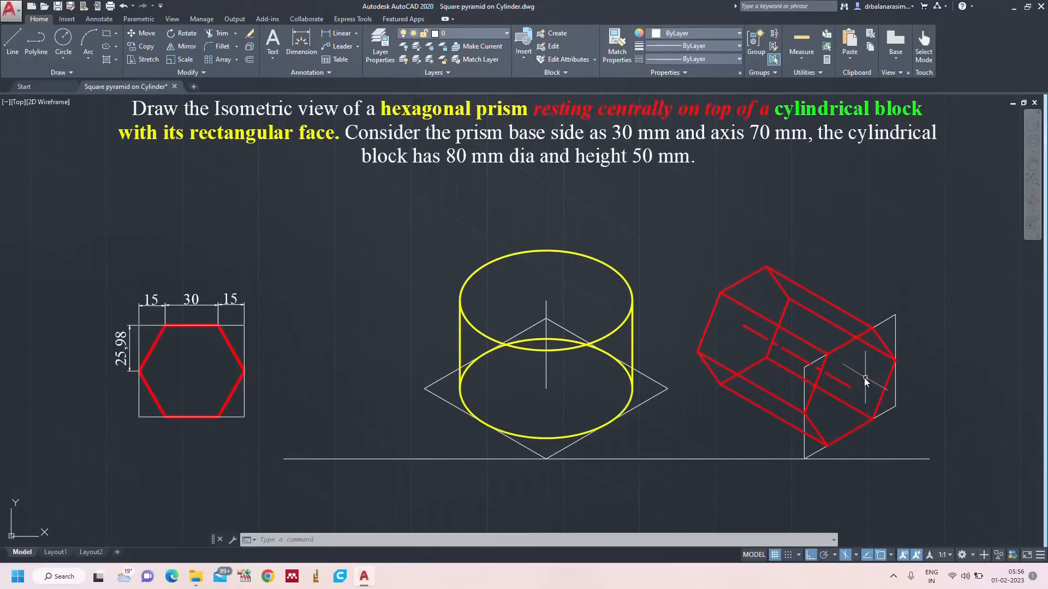
key("Return")
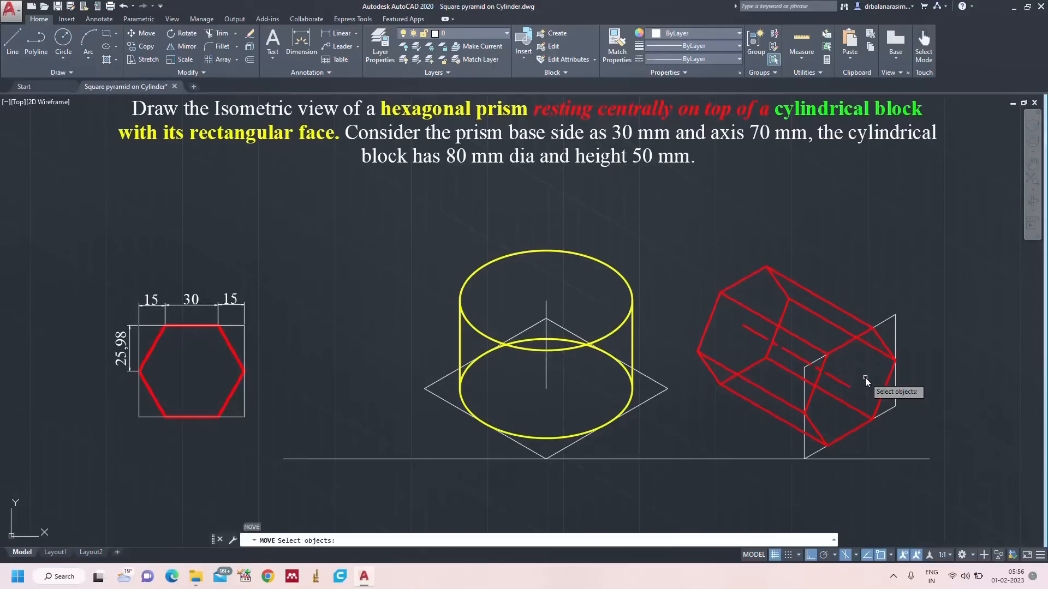
mouse_move(879, 268)
left_mouse_down()
mouse_move(721, 418)
mouse_move(854, 342)
mouse_move(781, 257)
mouse_move(703, 358)
mouse_move(744, 397)
left_mouse_up()
mouse_move(847, 283)
left_mouse_down()
mouse_move(693, 328)
mouse_move(836, 445)
mouse_move(966, 333)
mouse_move(931, 398)
left_mouse_up()
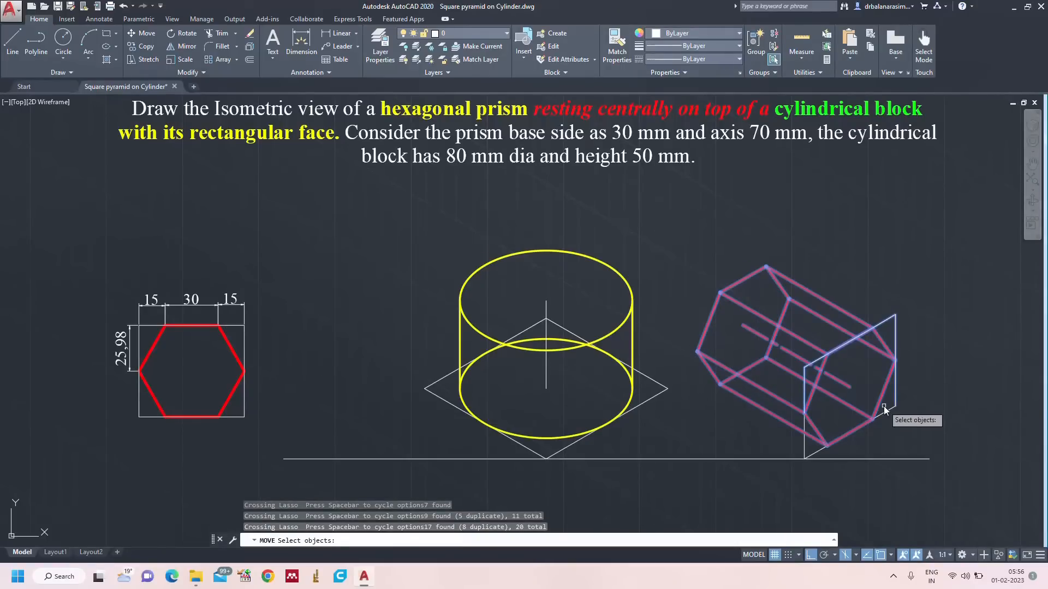
key("Return")
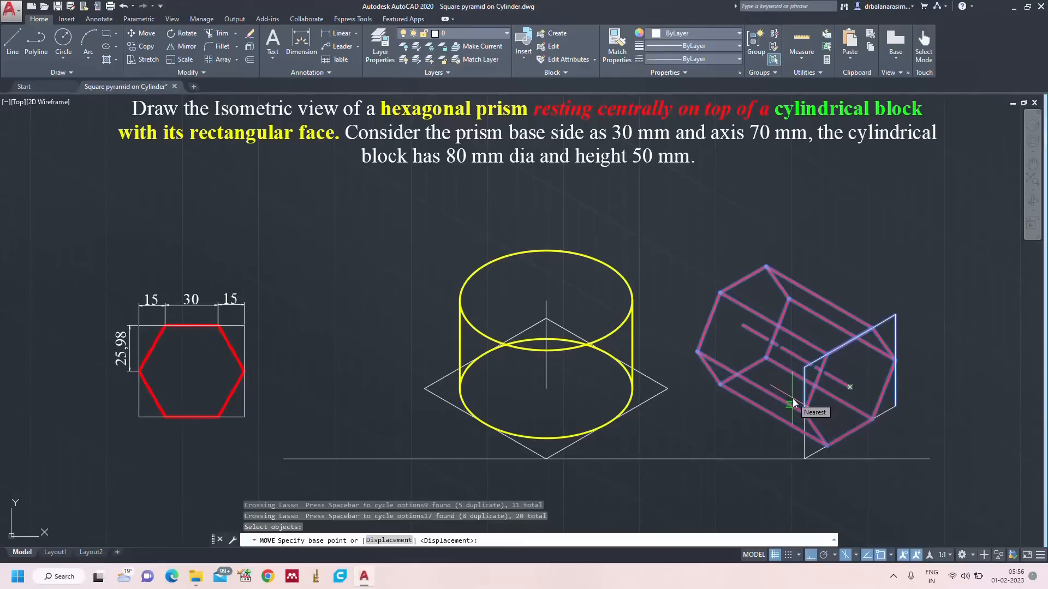
key("Escape")
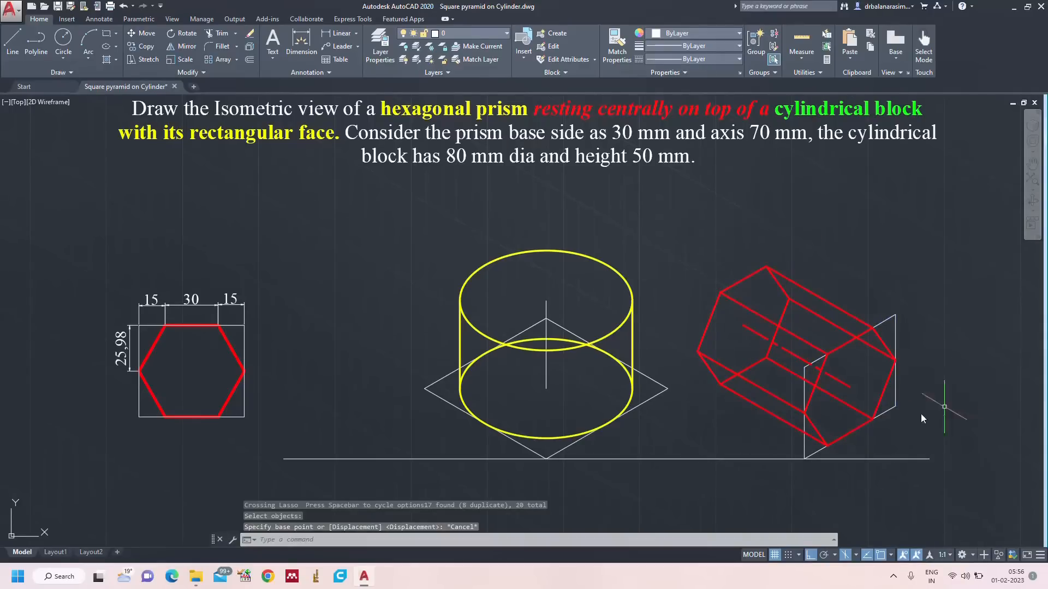
left_click(752, 366)
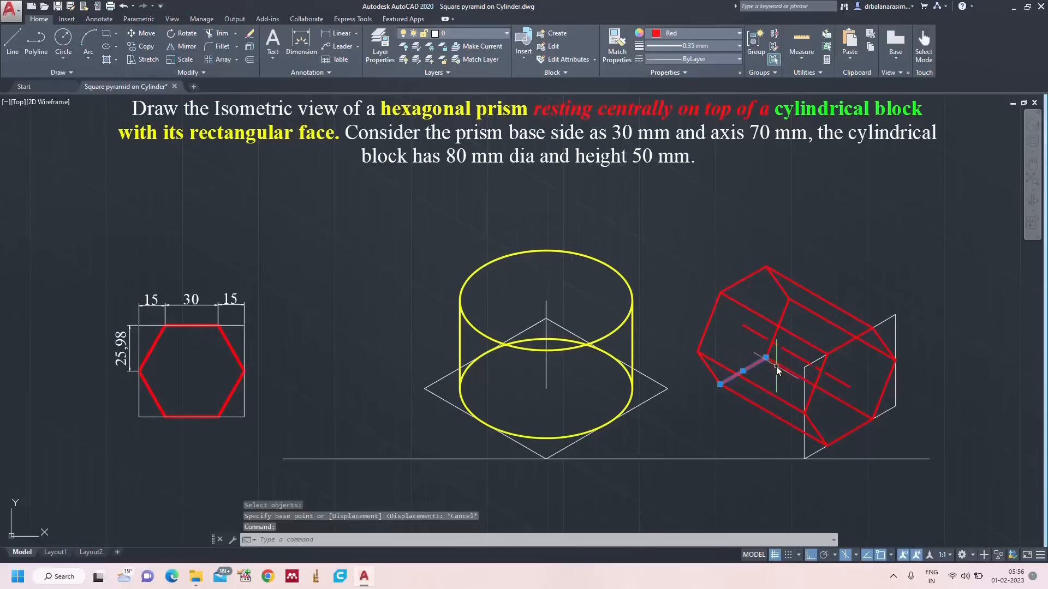
left_click(840, 435)
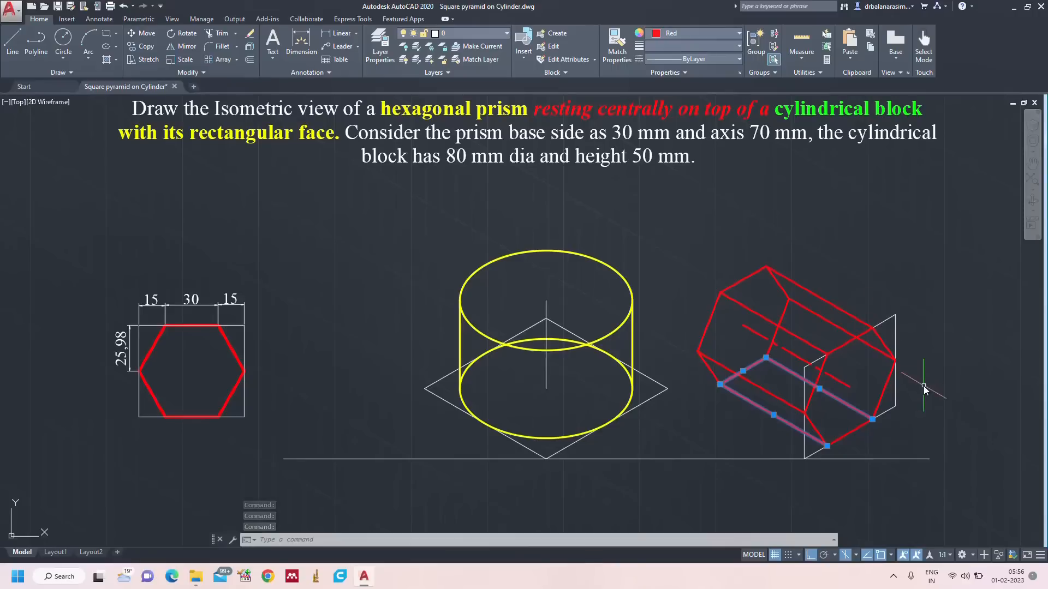
key("Escape")
Step: Draw a line along the prism's base face, joining the midpoints of the front and rear hexagons' lower edges
key("l")
key("Return")
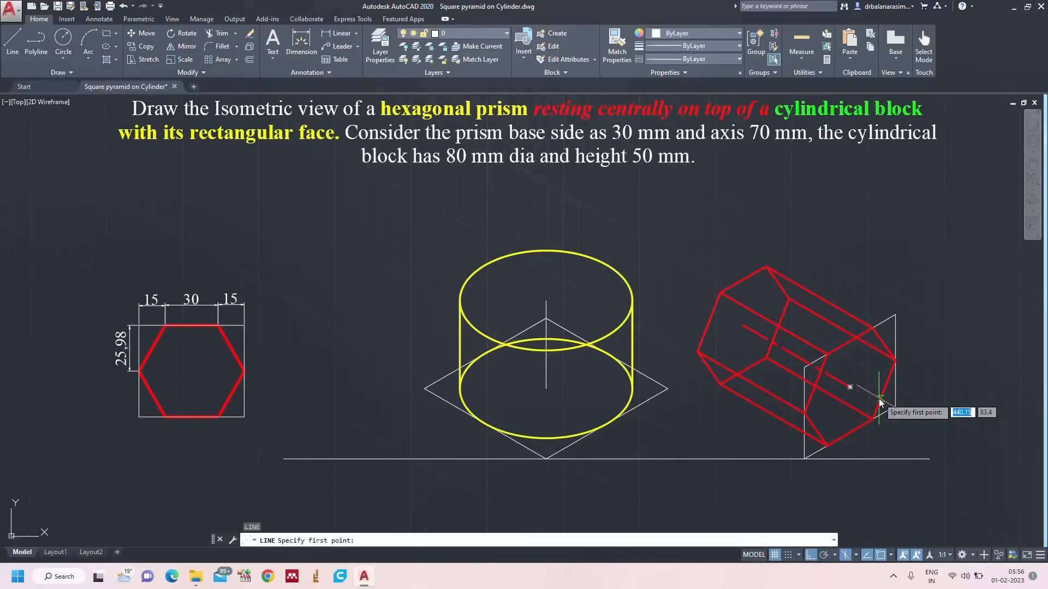
left_click(849, 434)
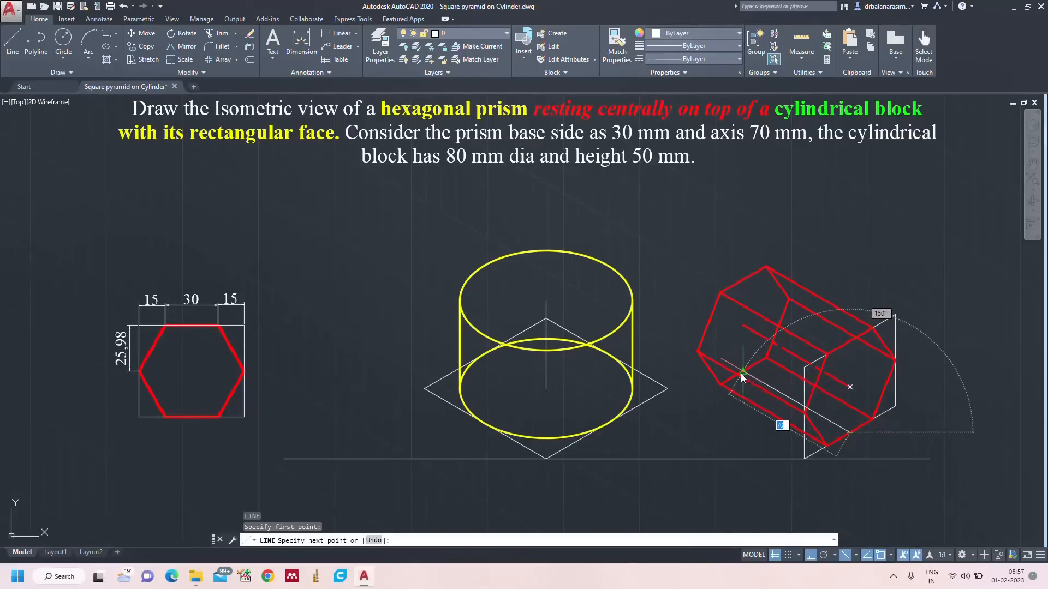
left_click(743, 374)
key("Escape")
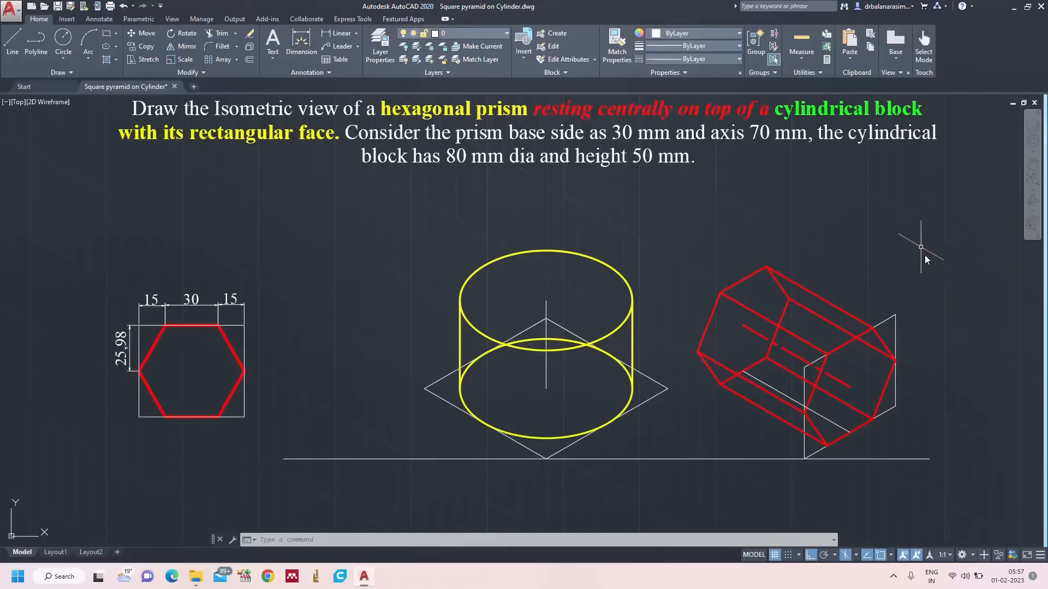
Step: Move the prism with its axis and base line from the base line's midpoint to the centre of the cylinder's top ellipse
mouse_move(830, 247)
left_mouse_down()
mouse_move(768, 266)
mouse_move(695, 344)
mouse_move(725, 420)
mouse_move(774, 416)
left_mouse_up()
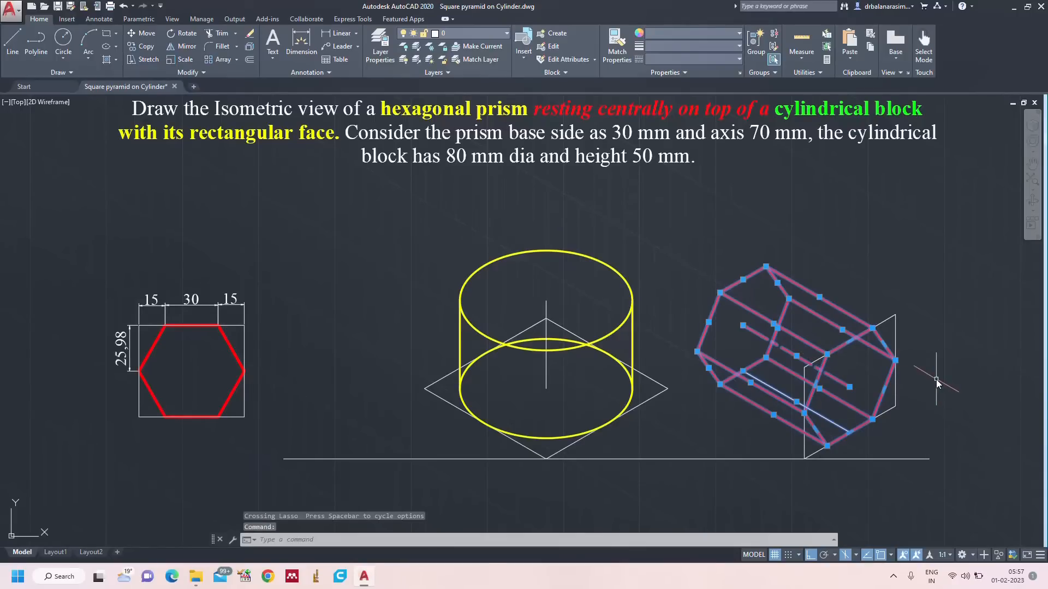
key("Return")
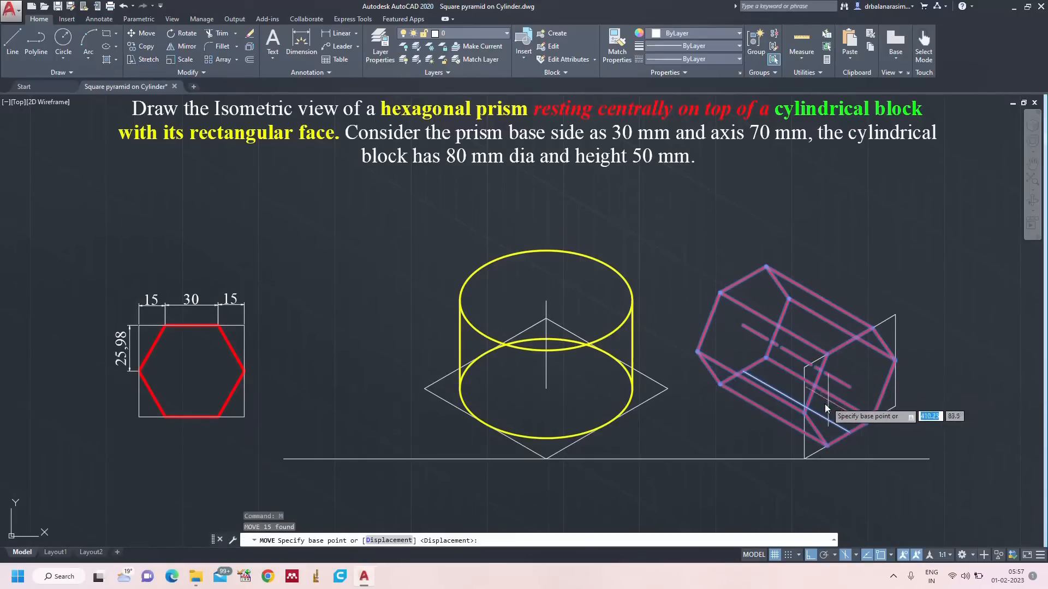
left_click(796, 403)
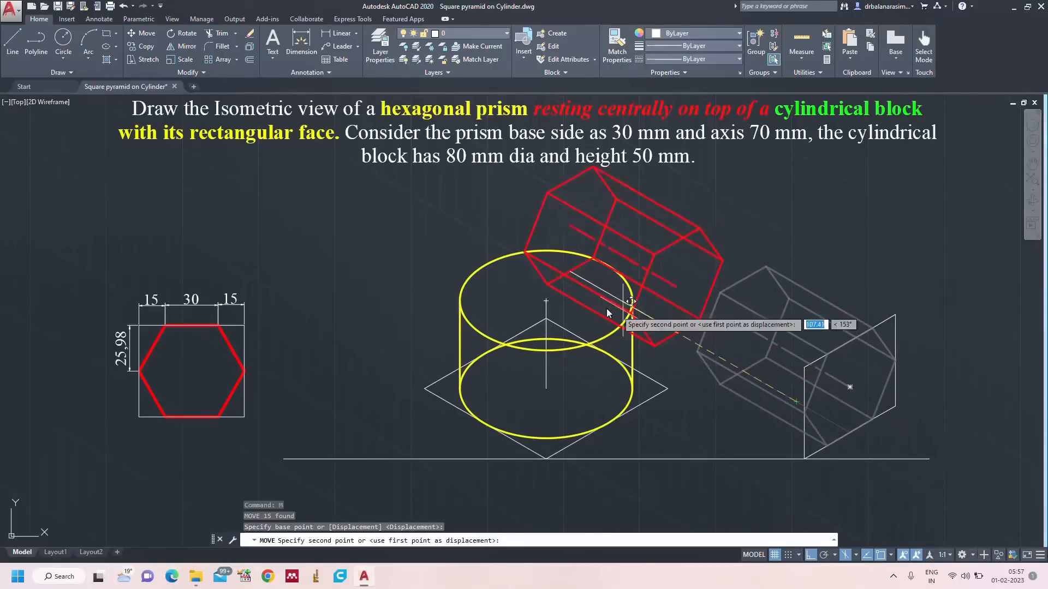
left_click(545, 301)
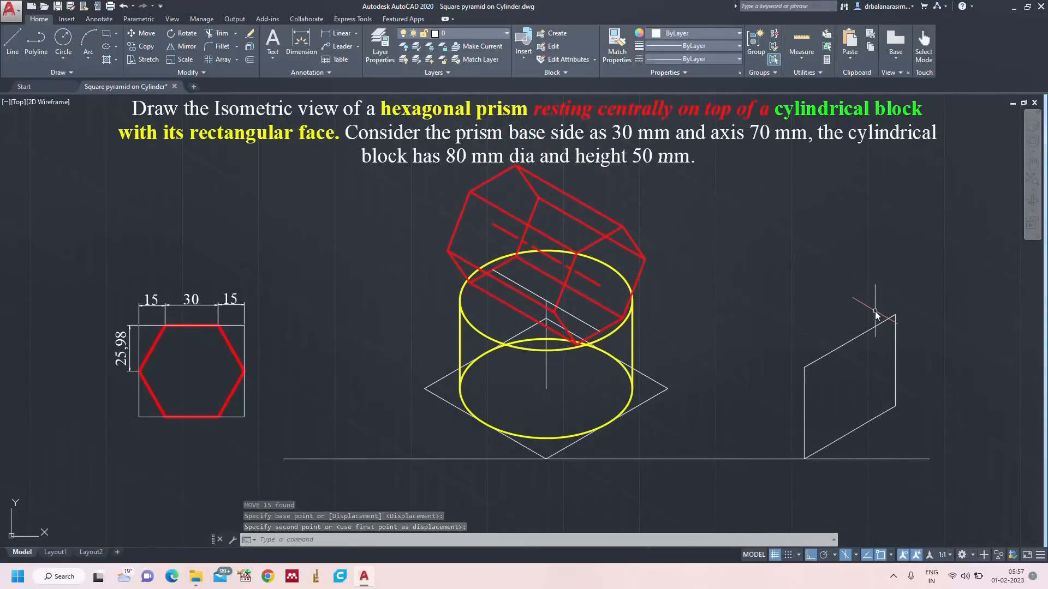
key("Escape")
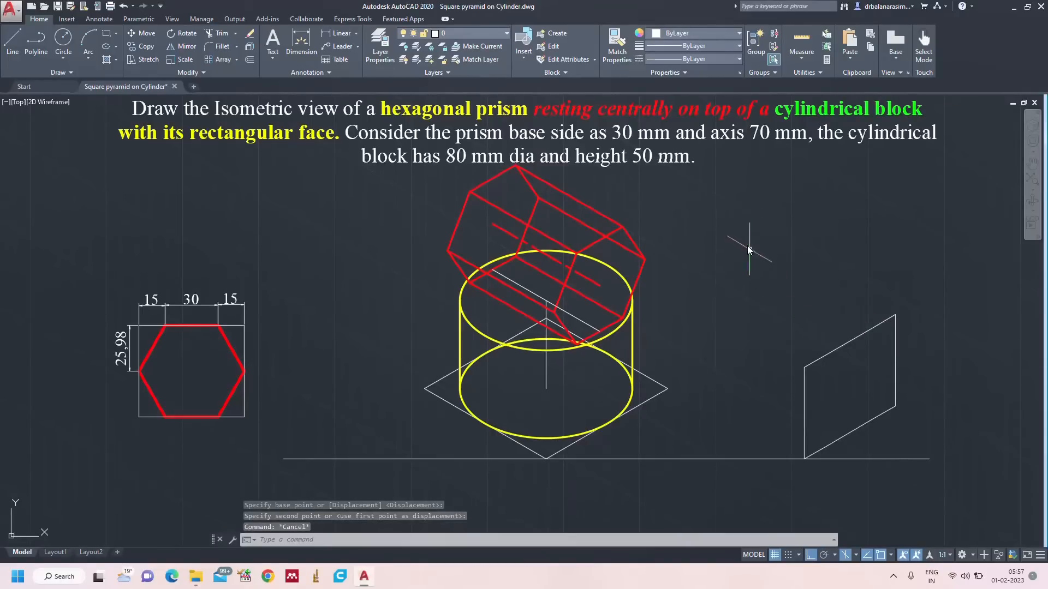
Step: Move the problem statement text straight up, clear of the prism
scroll(748, 250, "down", 1)
scroll(740, 227, "up", 1)
left_click(663, 147)
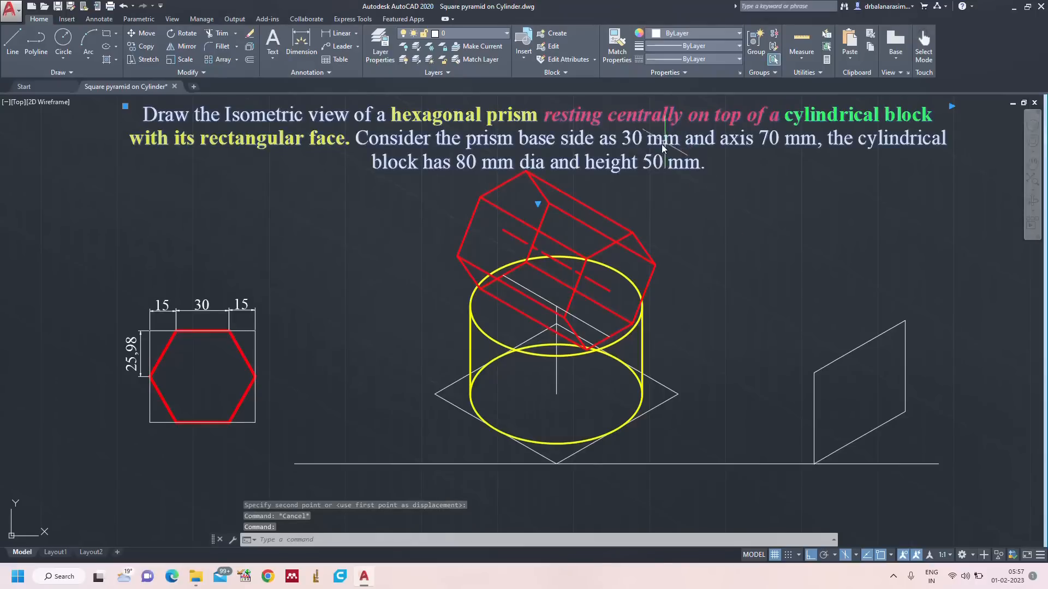
left_click_drag(666, 145, 666, 97)
Step: Trim away the rear arc of the cylinder's top ellipse where the prism hides it, piece by piece between the prism edges
type("z")
key("Return")
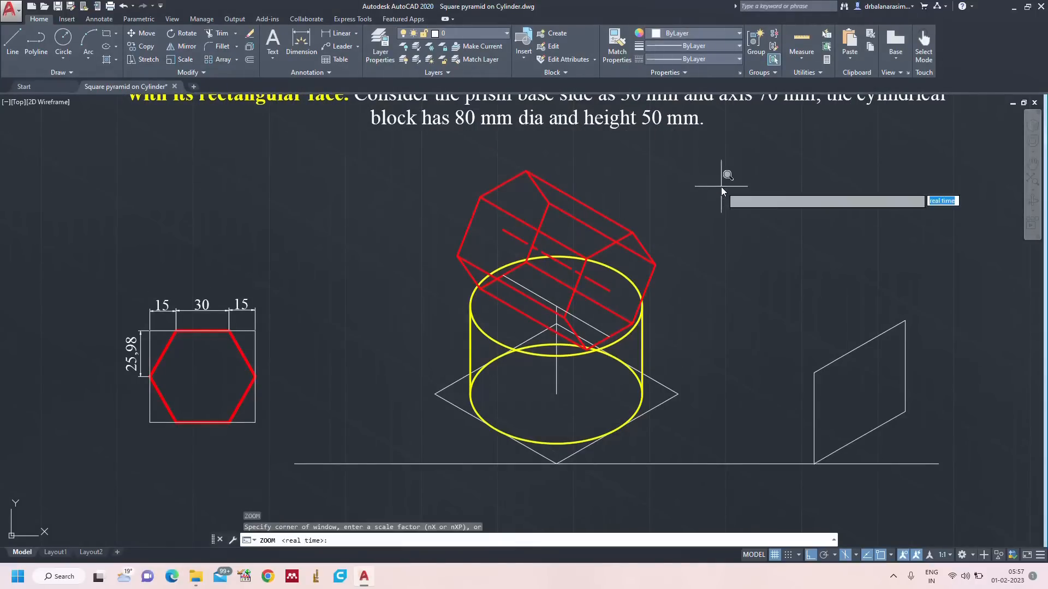
type("a")
key("Return")
scroll(641, 335, "up", 2)
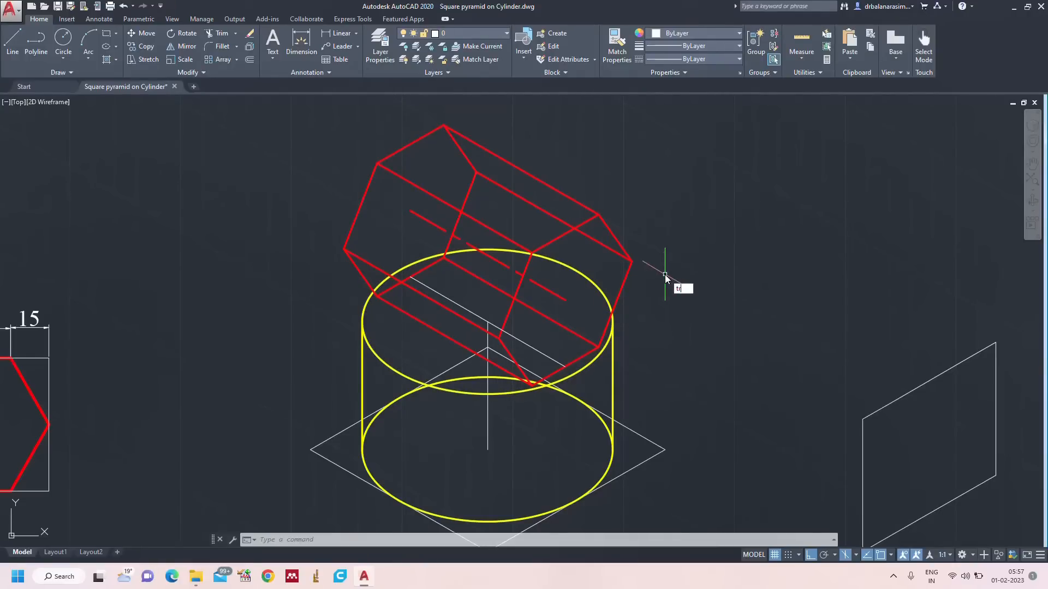
key("Return")
key("Return")
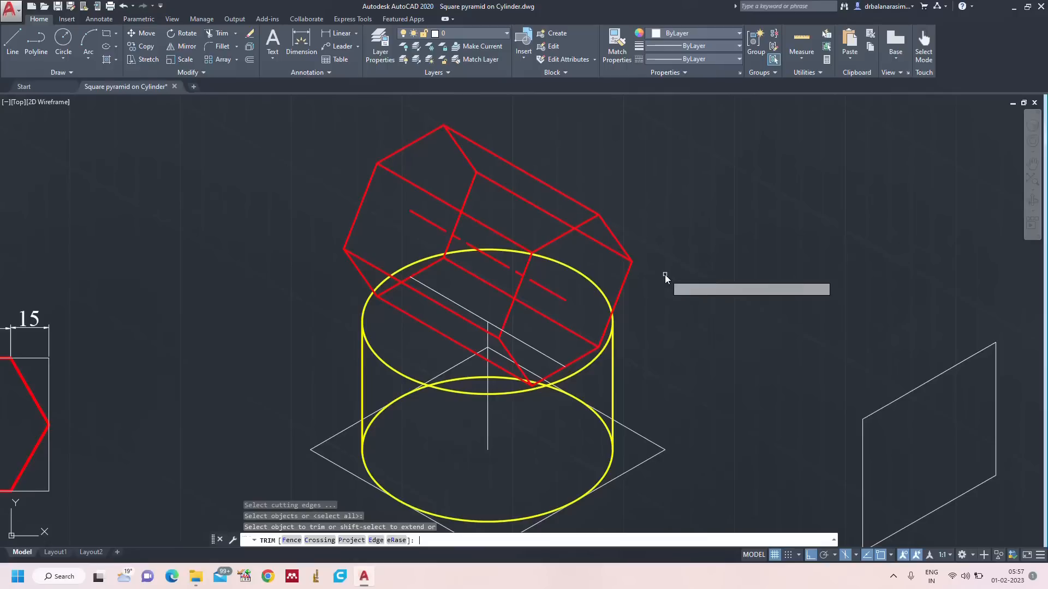
left_click(603, 297)
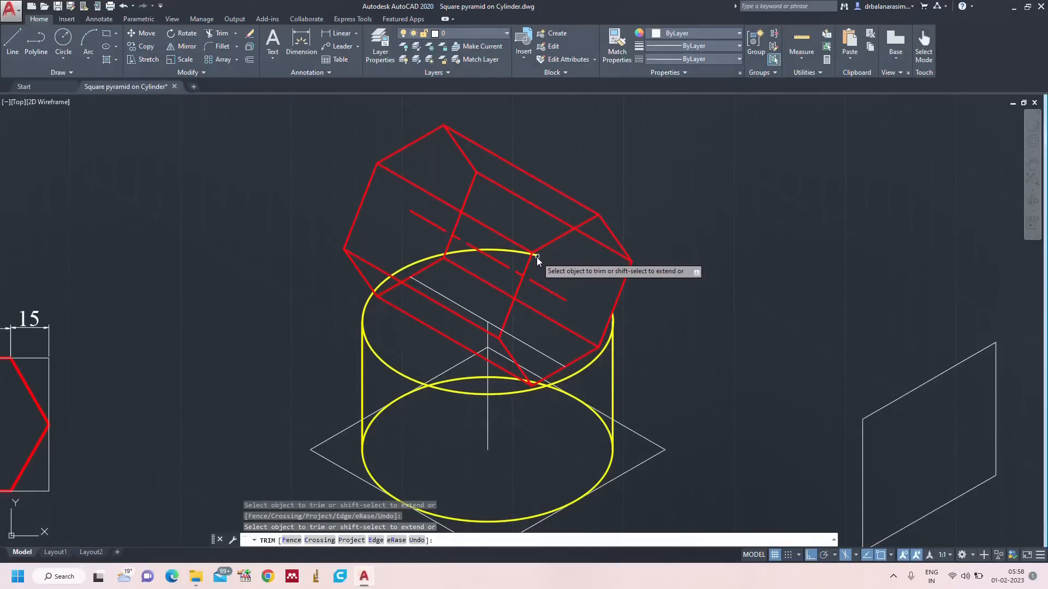
scroll(536, 257, "up", 4)
left_click(518, 246)
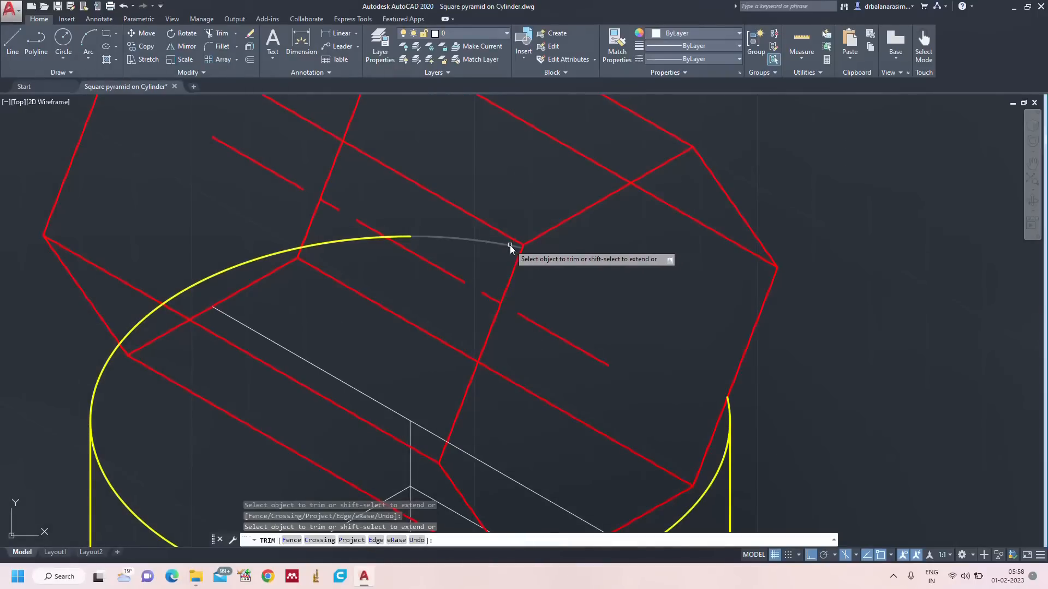
left_click(402, 237)
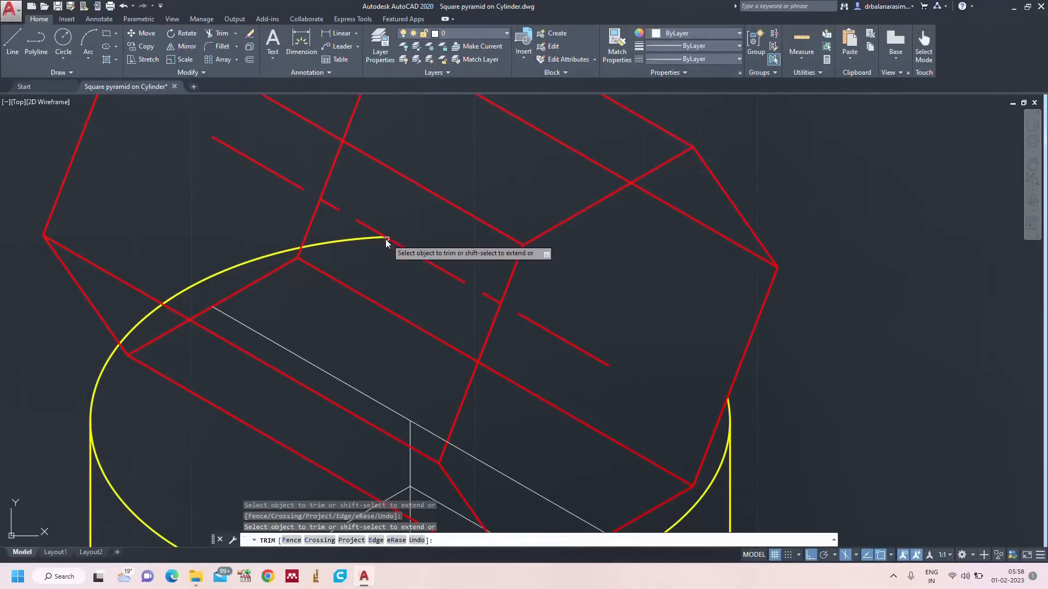
left_click(378, 238)
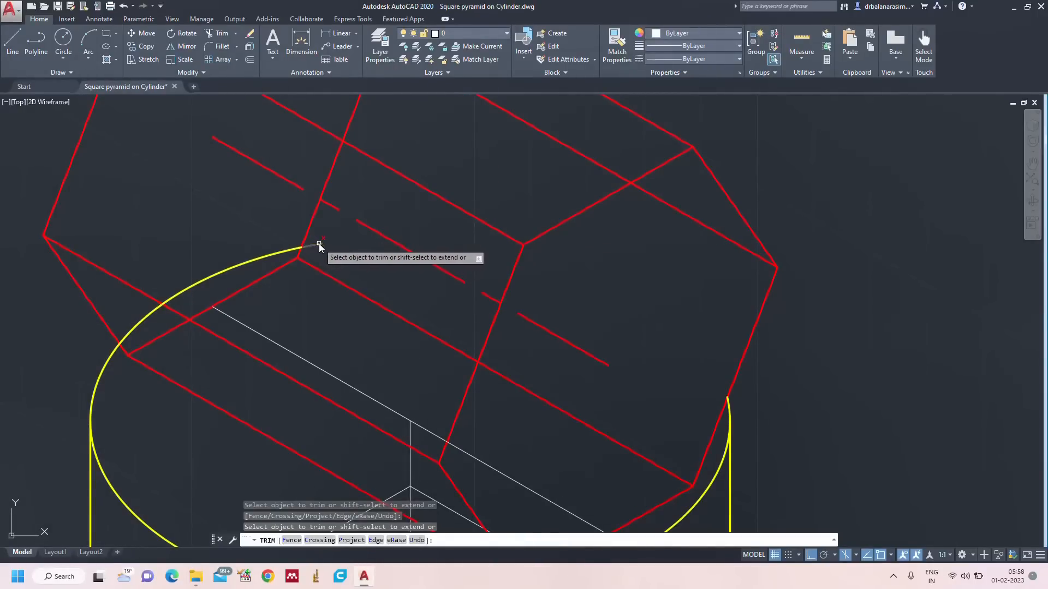
left_click(316, 243)
left_click(296, 248)
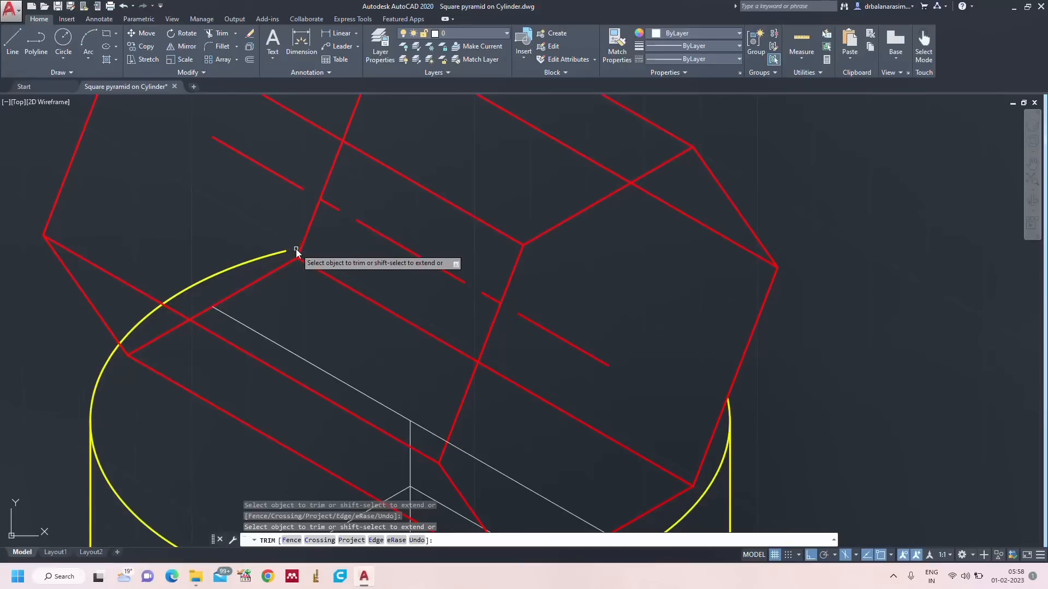
left_click(285, 252)
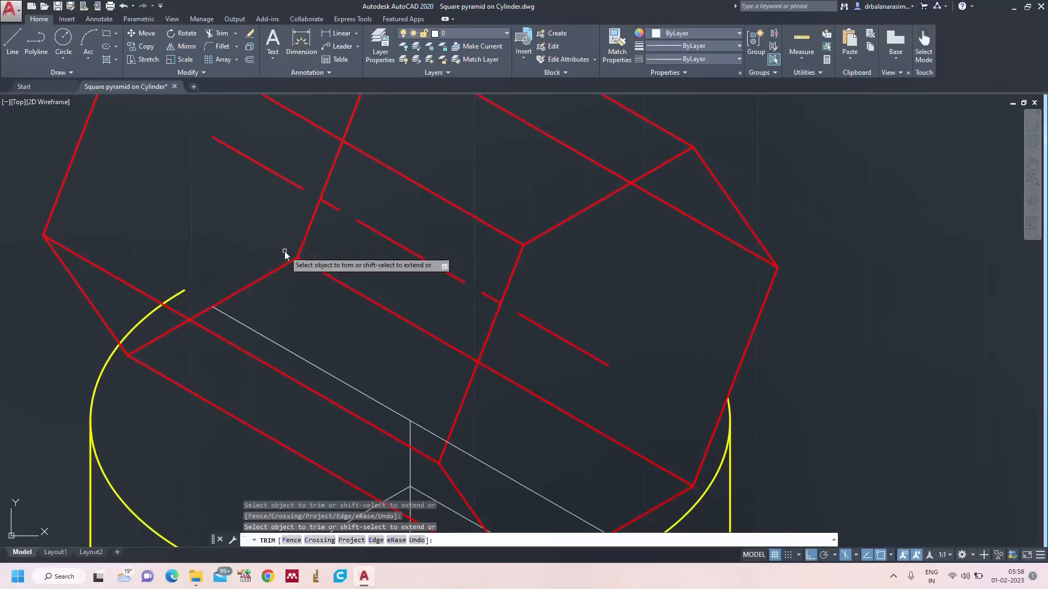
left_click(182, 293)
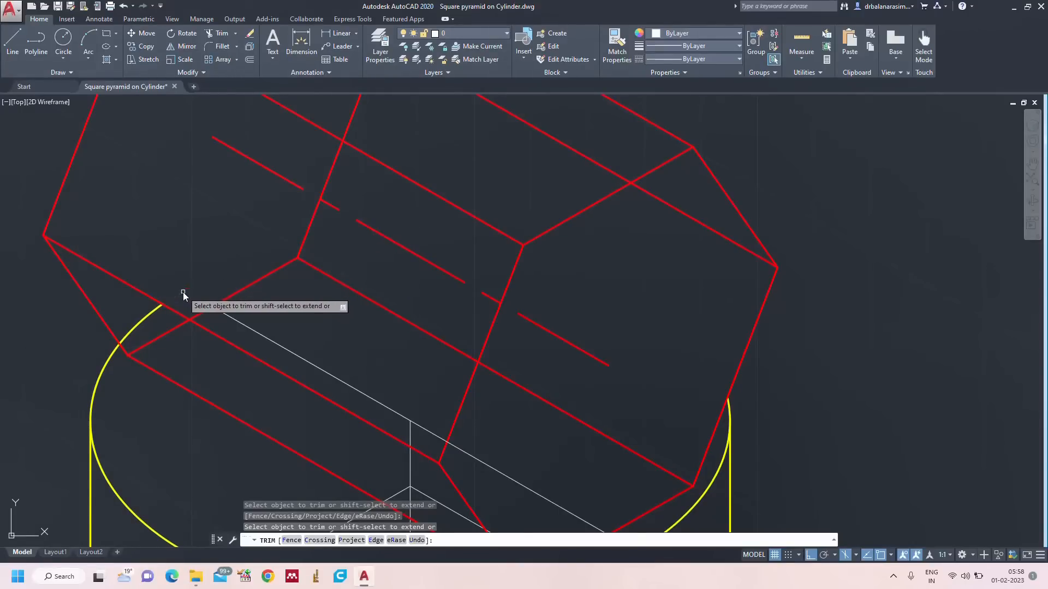
left_click(156, 309)
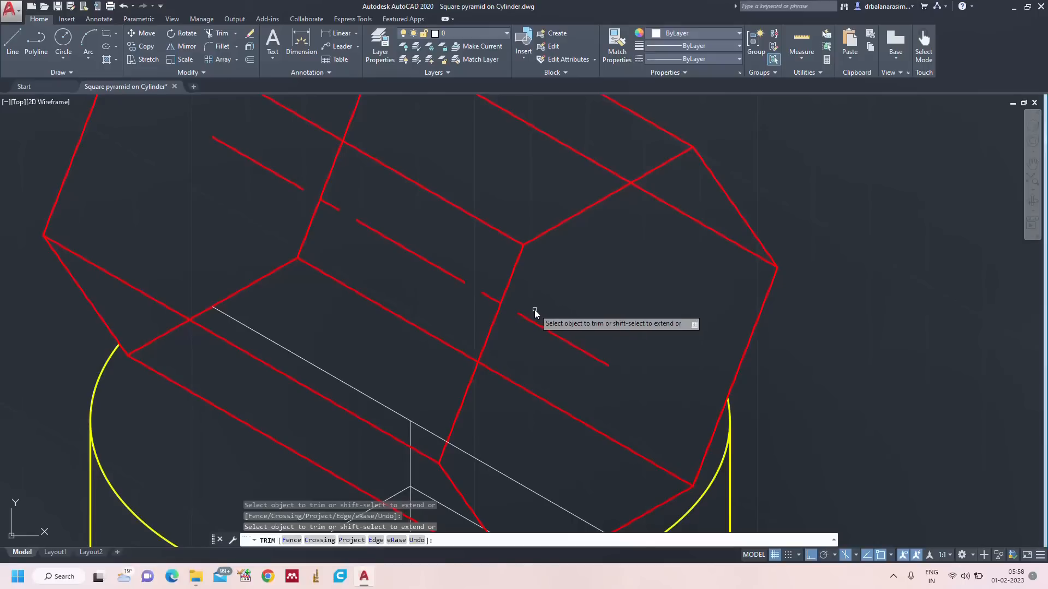
key("Escape")
Step: Draw an isocircle of radius 40 in the top isoplane, centred on the cylinder's top face
scroll(692, 341, "down", 2)
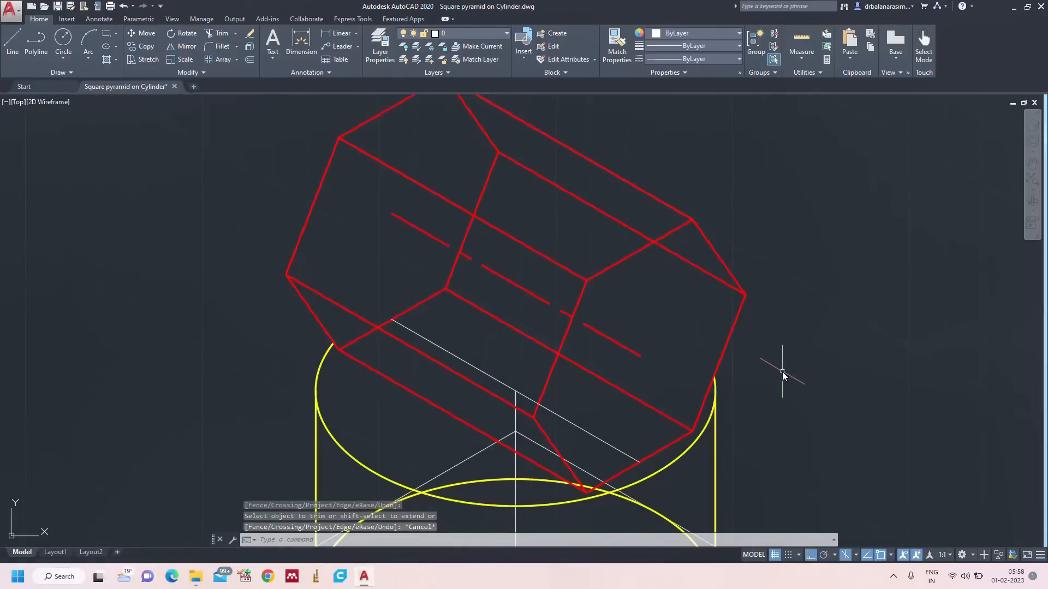
type("el")
key("Return")
type("i")
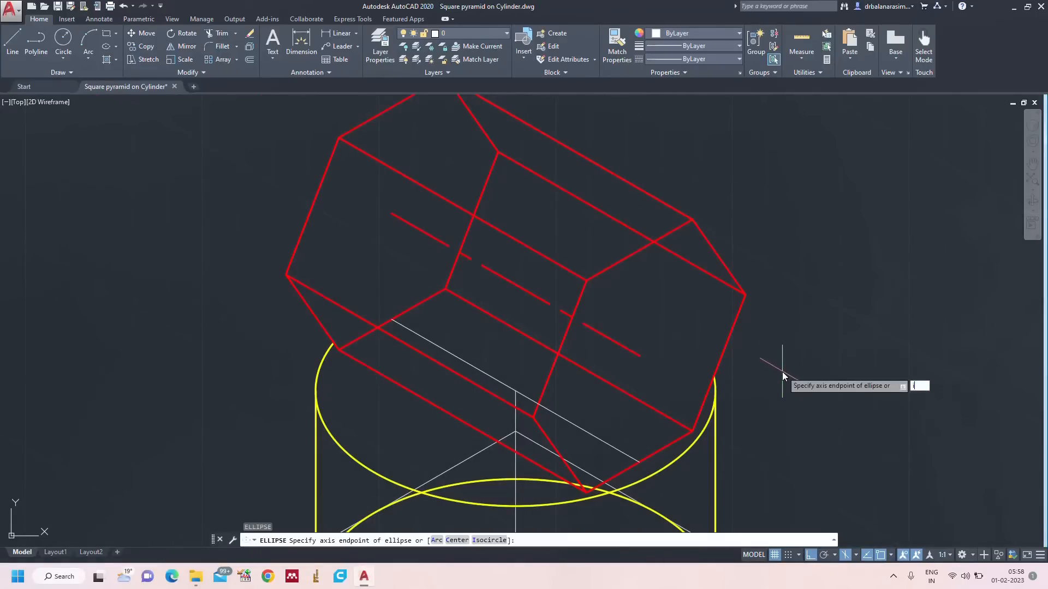
key("Return")
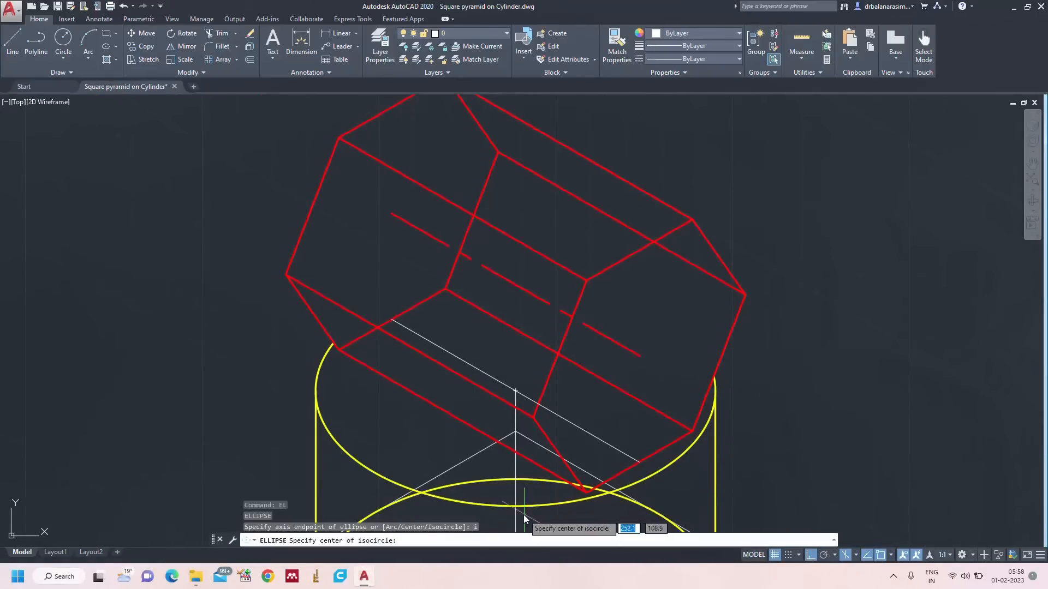
left_click(515, 391)
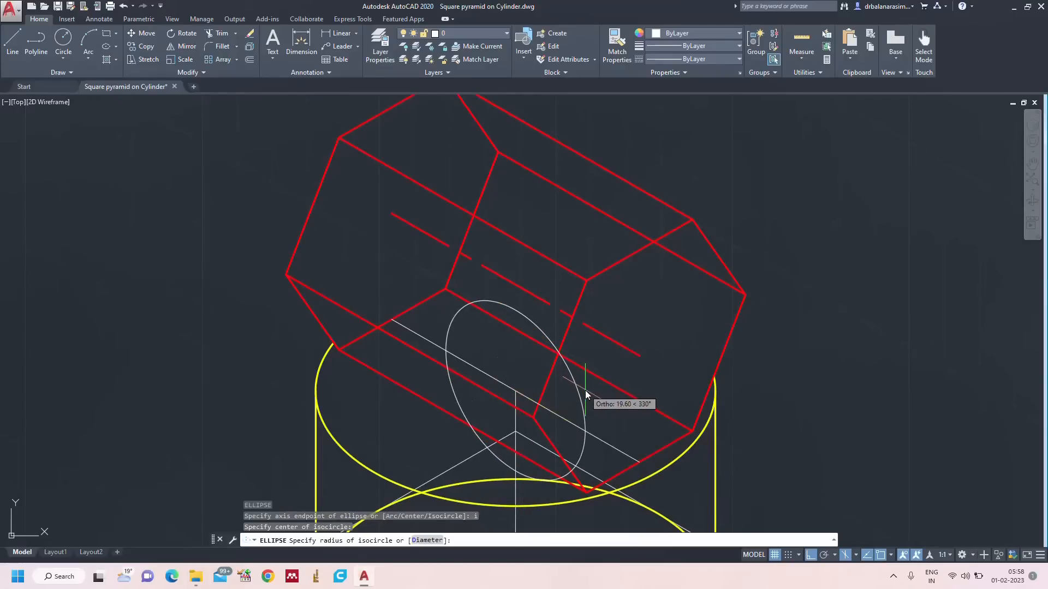
key("F5")
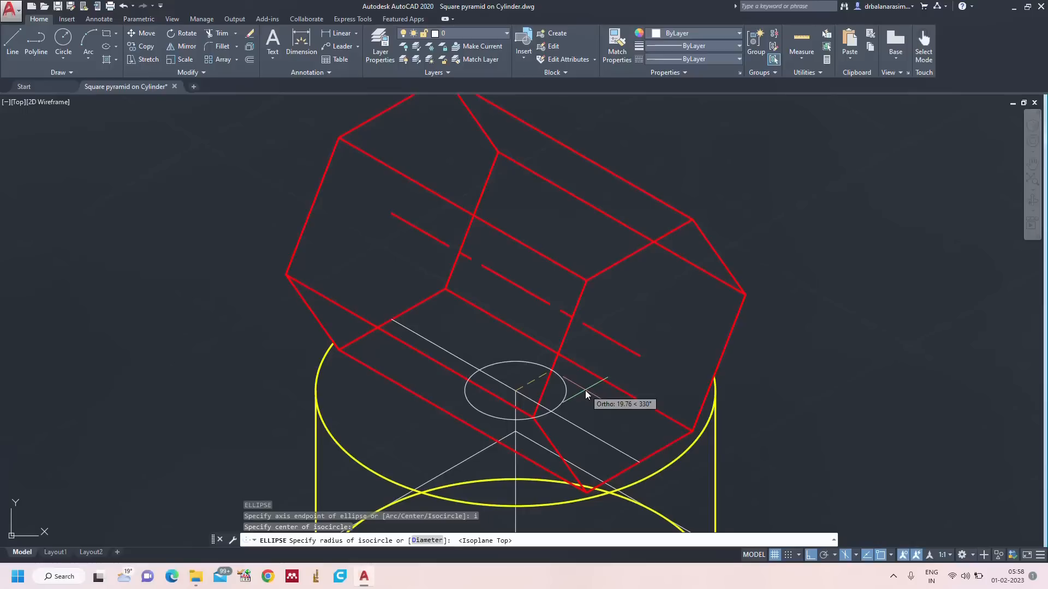
scroll(585, 391, "down", 2)
scroll(585, 390, "down", 2)
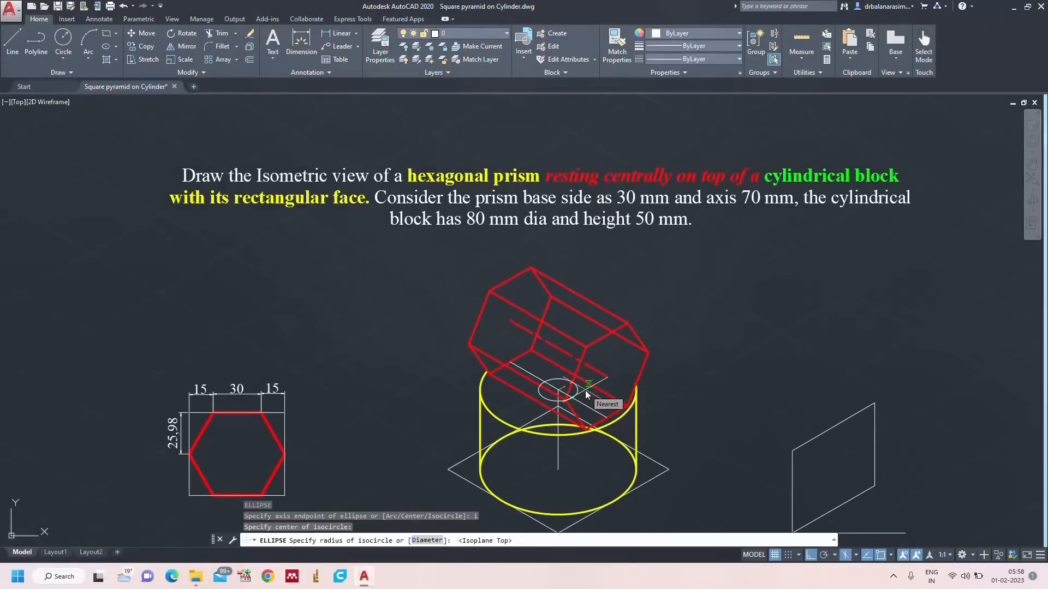
type("40")
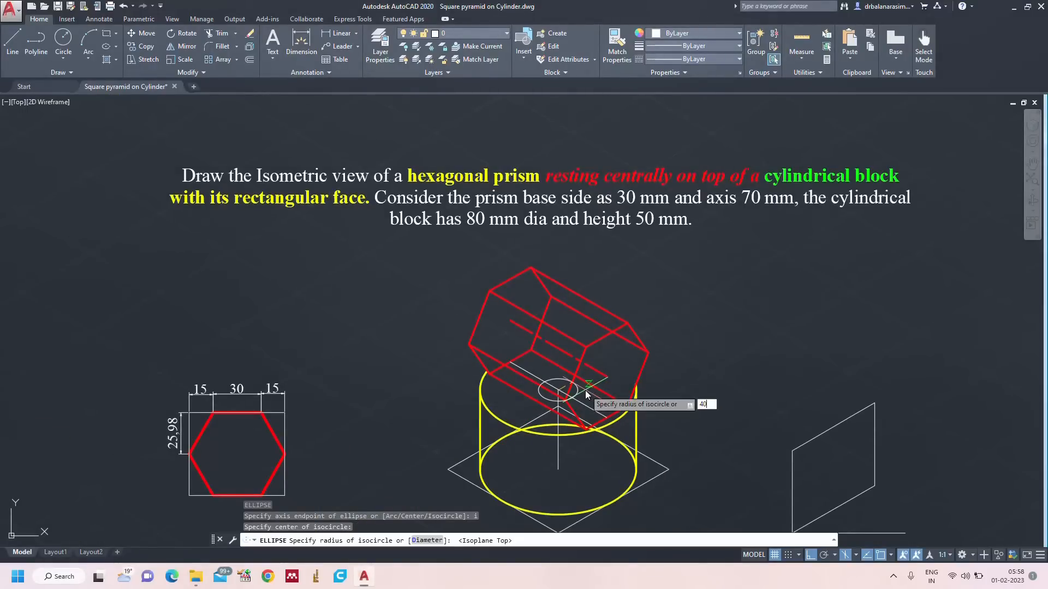
key("Return")
Step: Trim the new isocircle's front portion, keeping only the rear arc hidden behind the prism
scroll(645, 367, "up", 2)
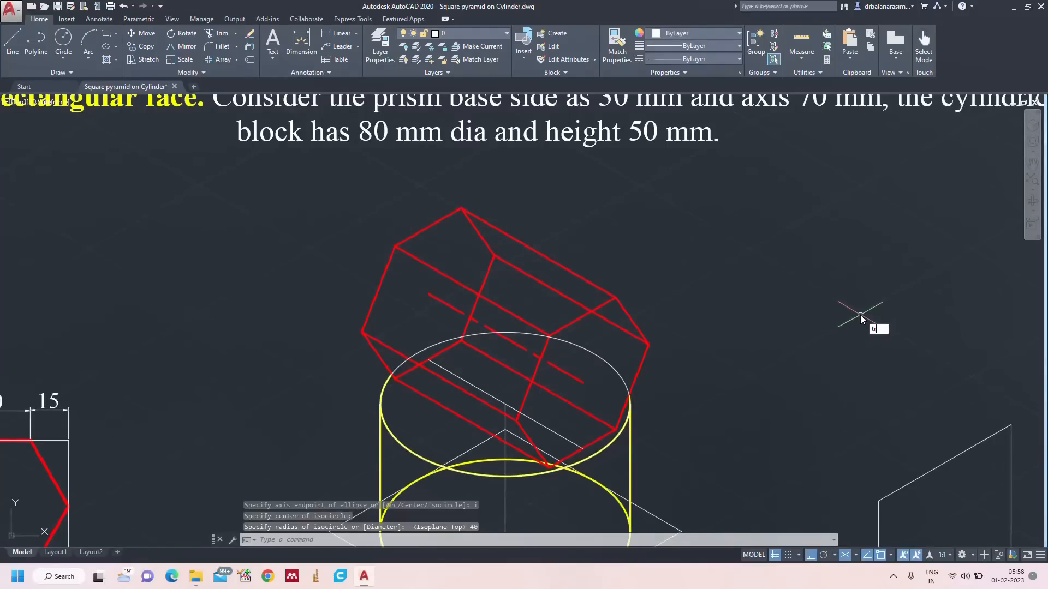
type("tr")
key("Return")
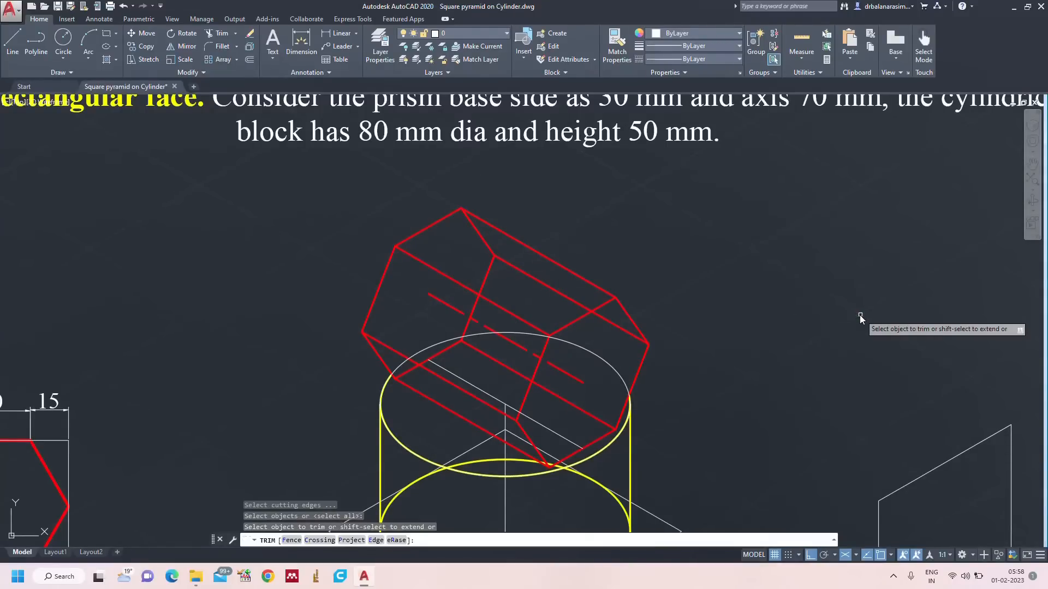
left_click(617, 436)
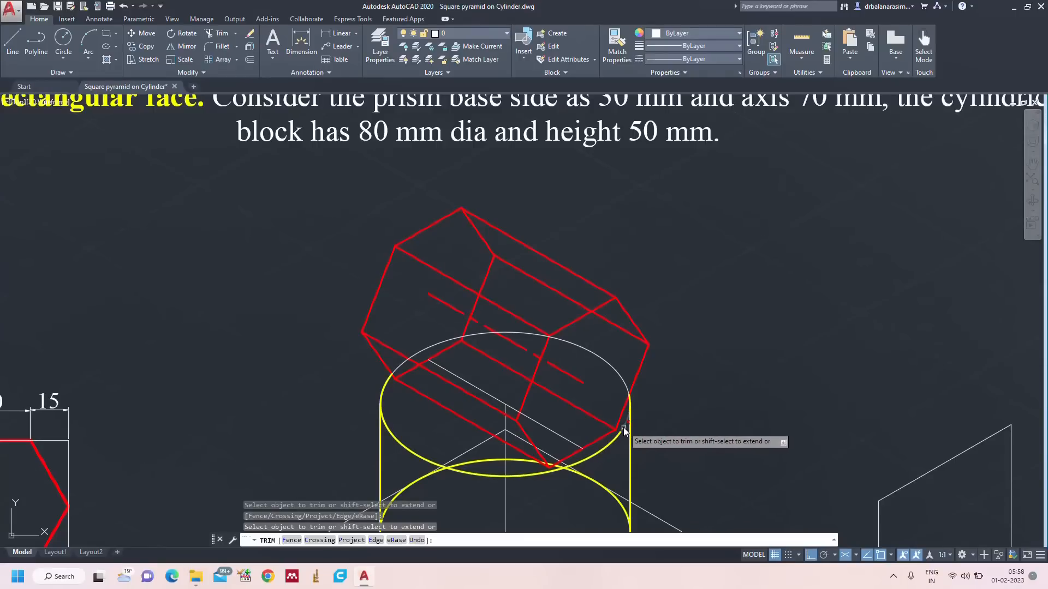
left_click(609, 445)
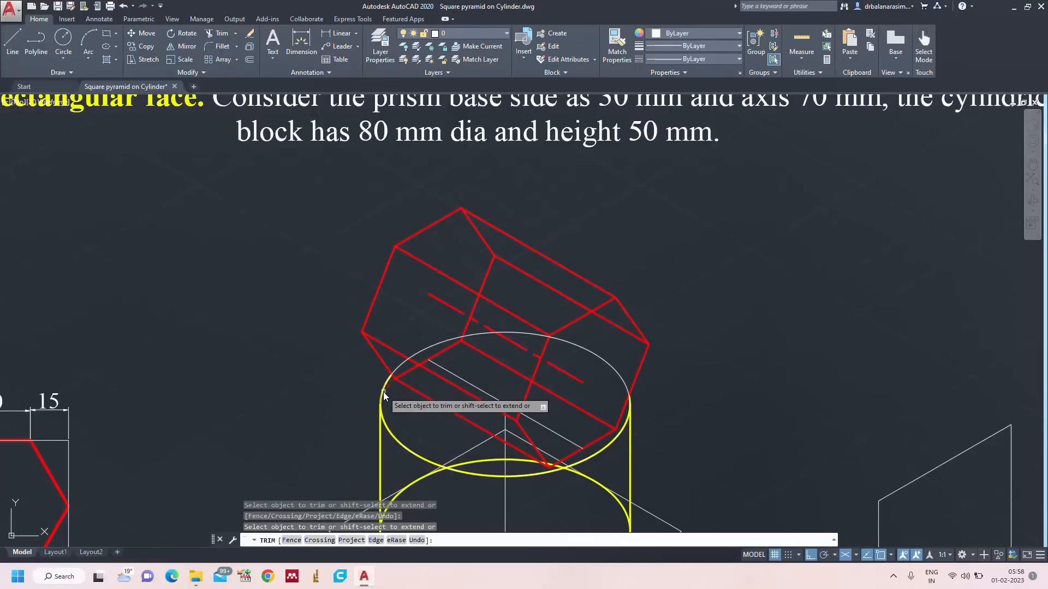
key("Escape")
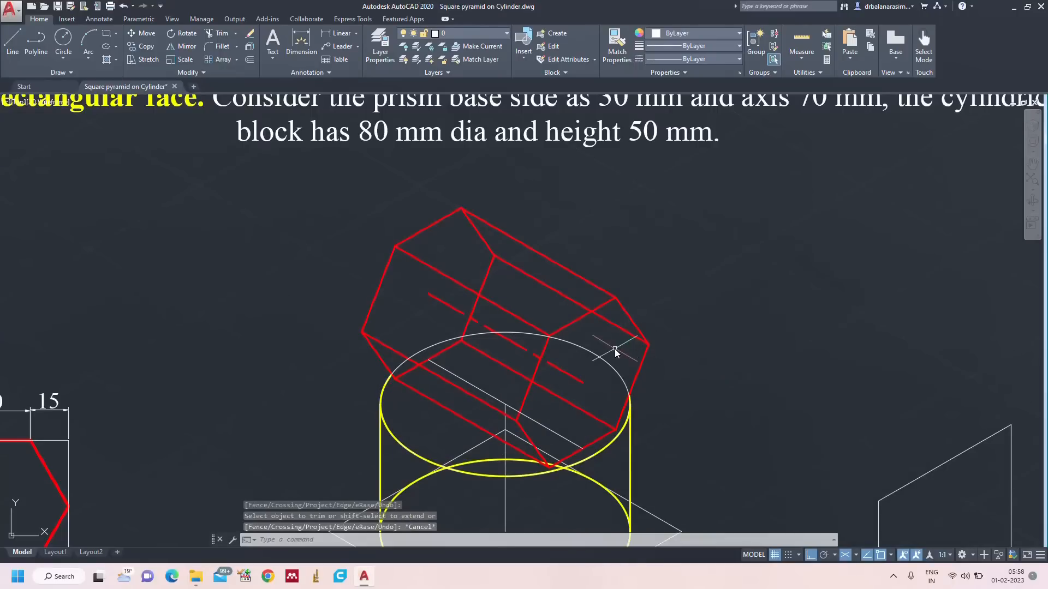
Step: Format the rear arc of the cylinder's top face in yellow with 0.35 mm lineweight and the DASHED2 linetype
left_click(602, 358)
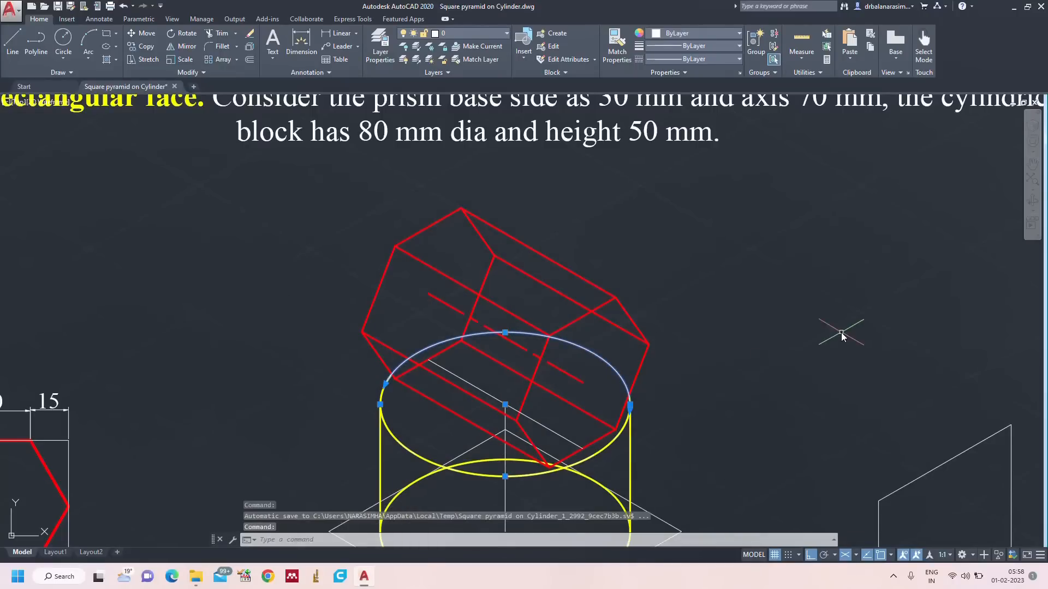
left_click(682, 34)
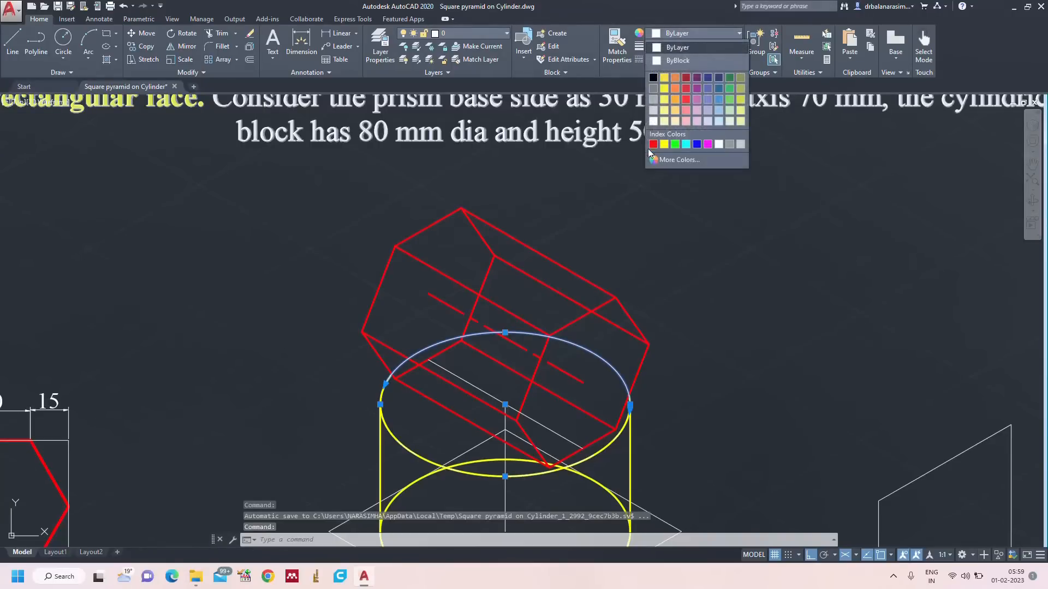
left_click(664, 144)
left_click(679, 47)
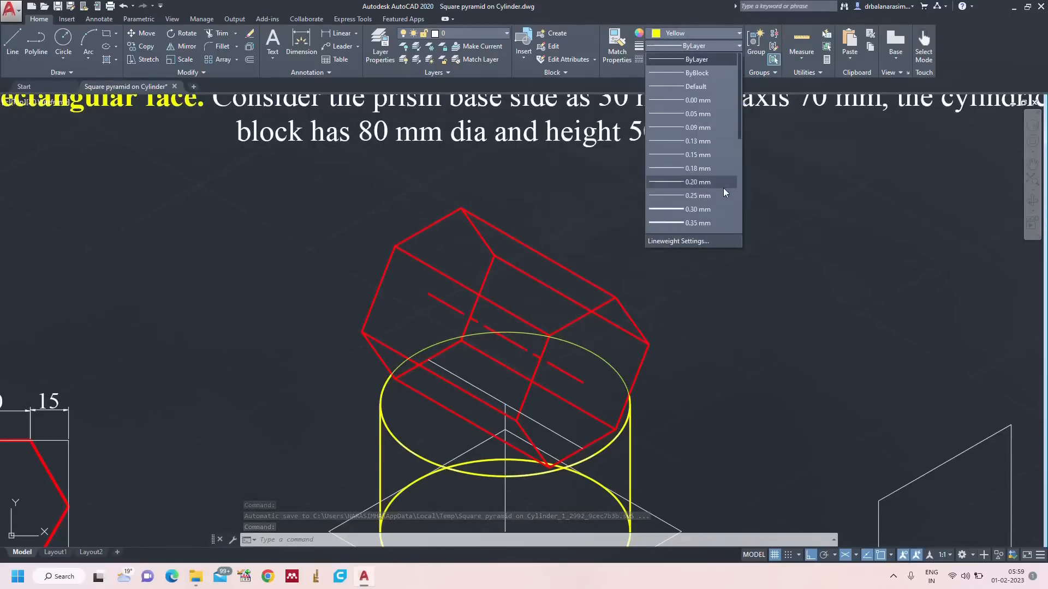
scroll(704, 180, "down", 1)
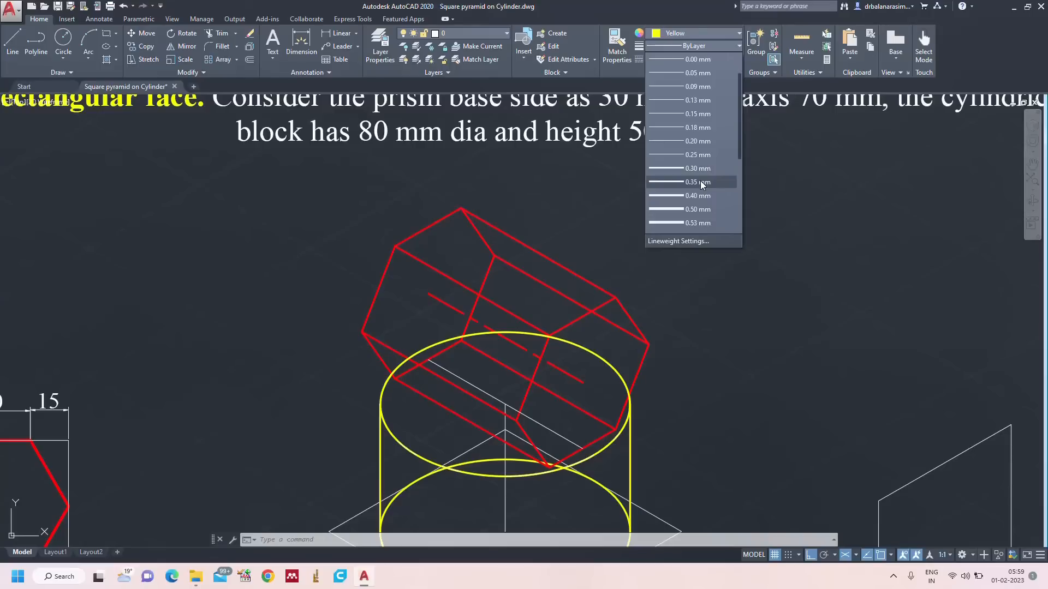
left_click(700, 181)
left_click(693, 60)
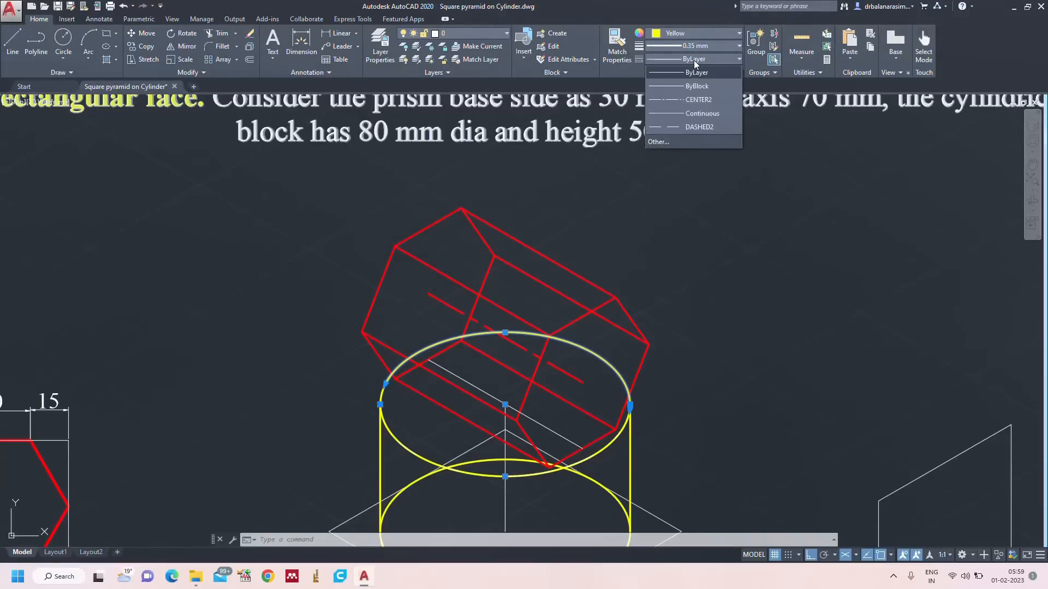
left_click(699, 127)
key("Escape")
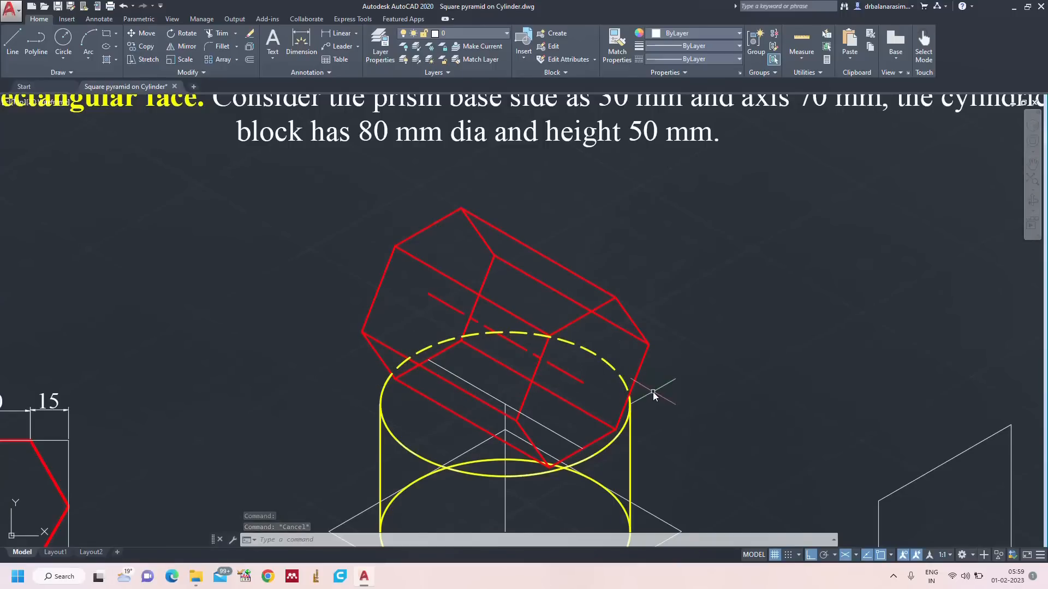
Step: Apply the DASHED2 linetype to the prism's five hidden edges at the rear end face, upper back and underside
scroll(712, 375, "down", 2)
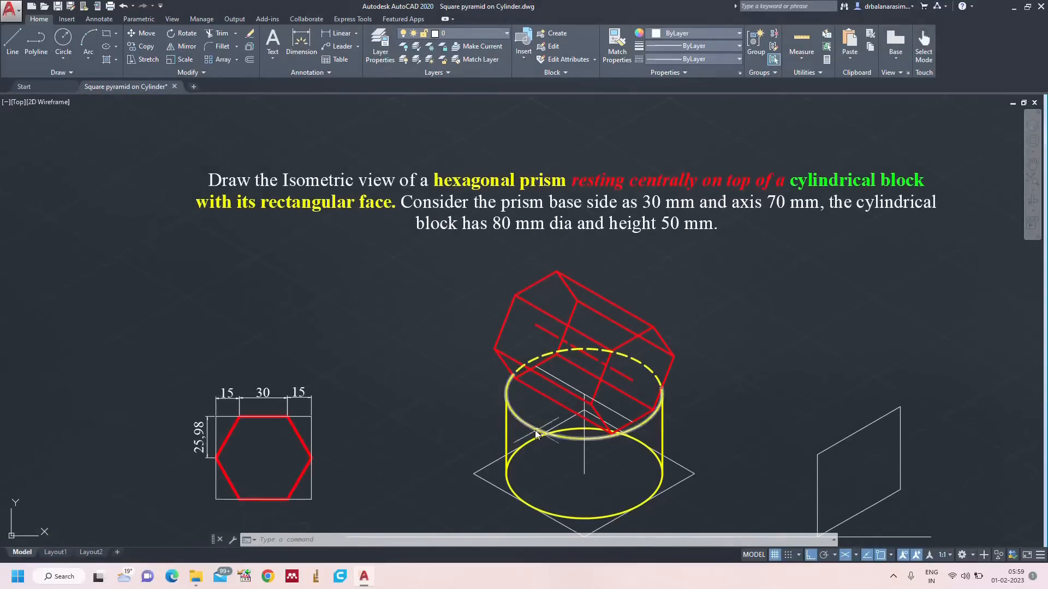
scroll(691, 390, "up", 2)
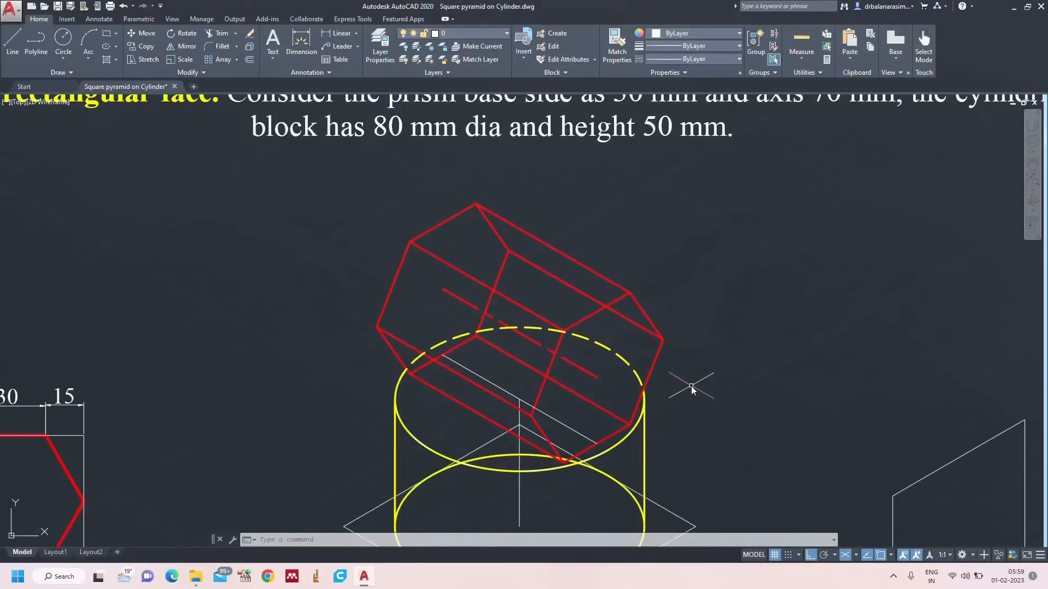
scroll(650, 362, "down", 2)
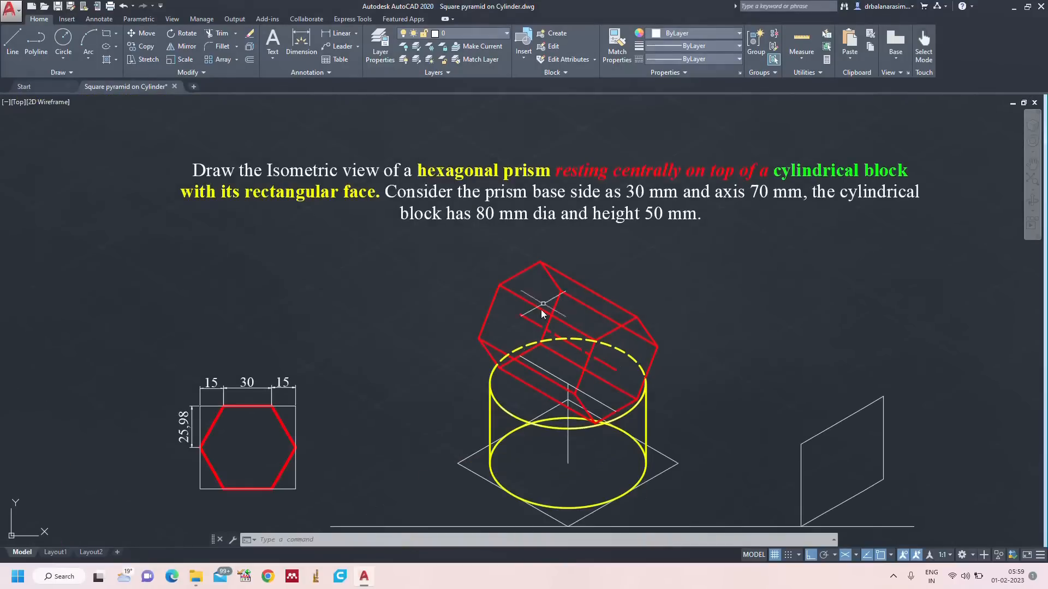
scroll(753, 384, "up", 2)
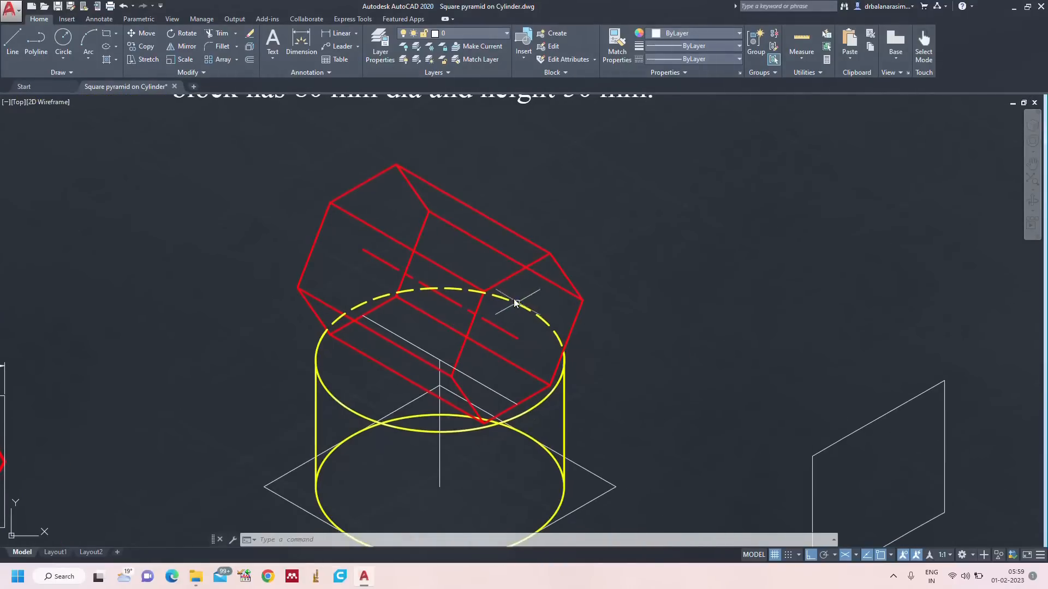
left_click(407, 183)
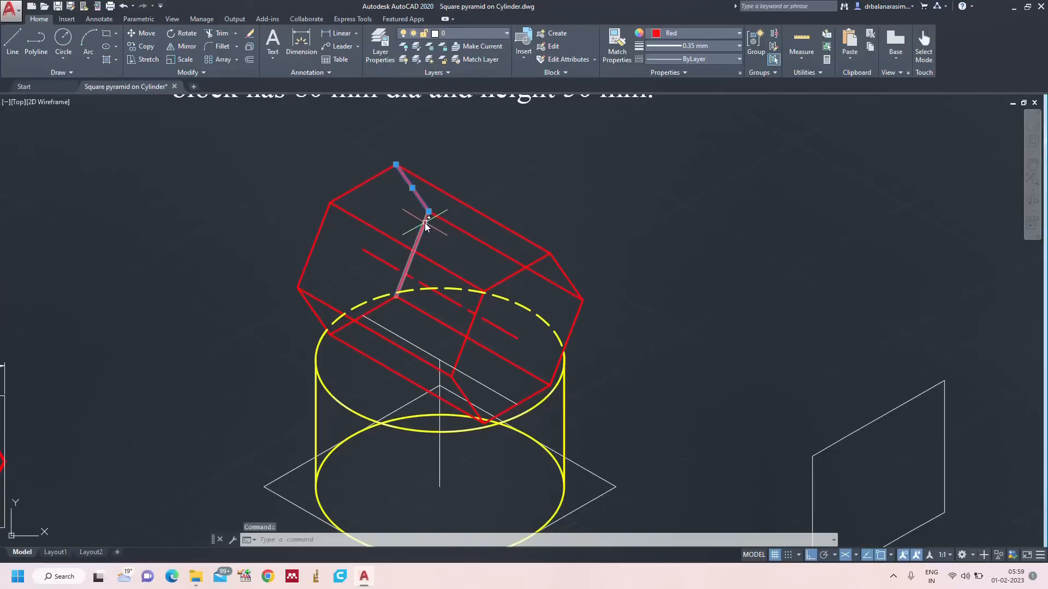
left_click(425, 225)
left_click(457, 228)
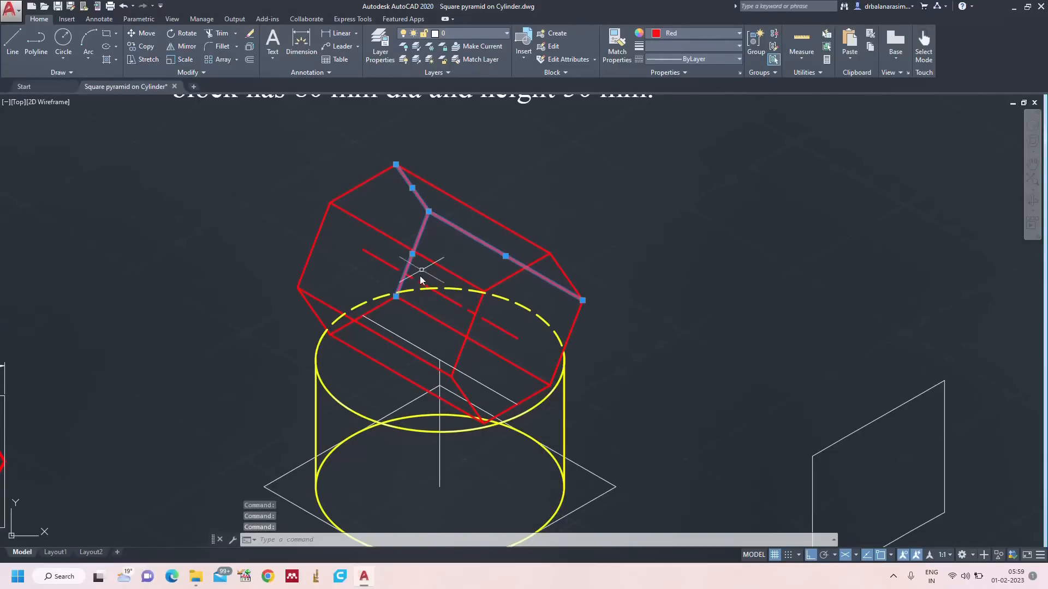
left_click(384, 304)
left_click(423, 312)
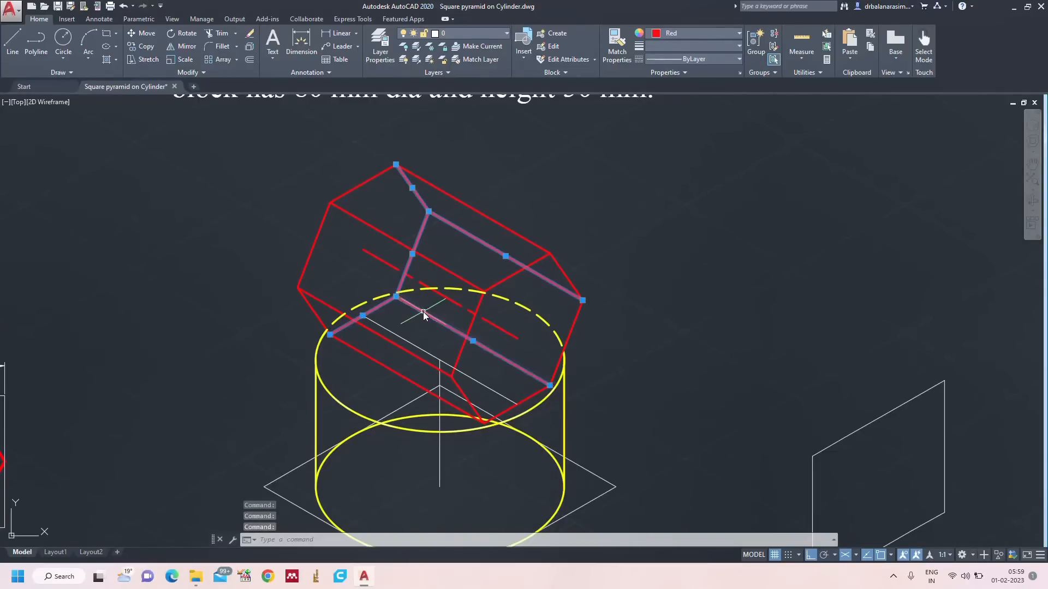
left_click(713, 59)
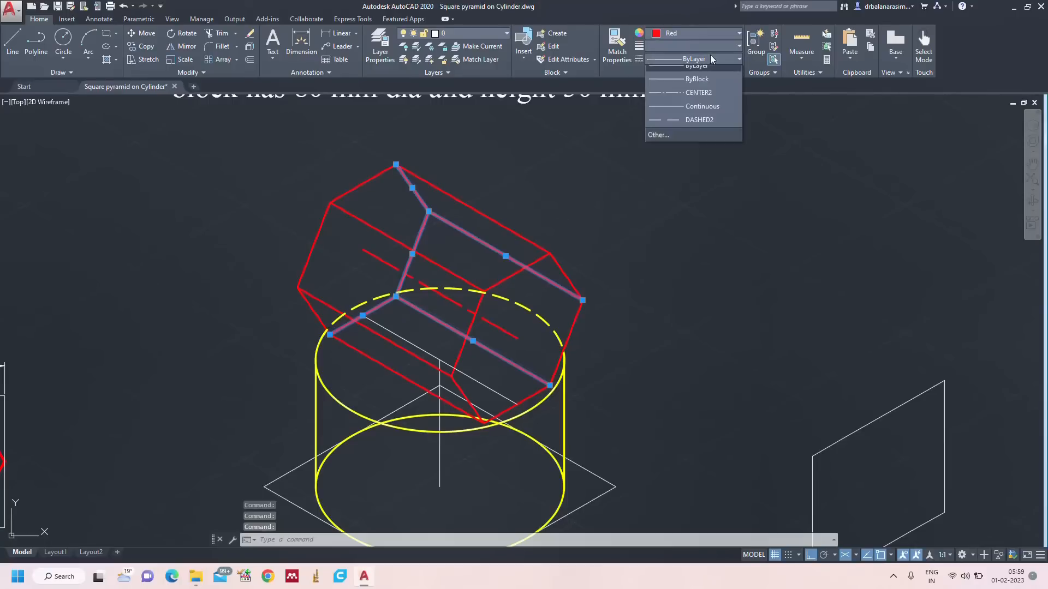
left_click(702, 127)
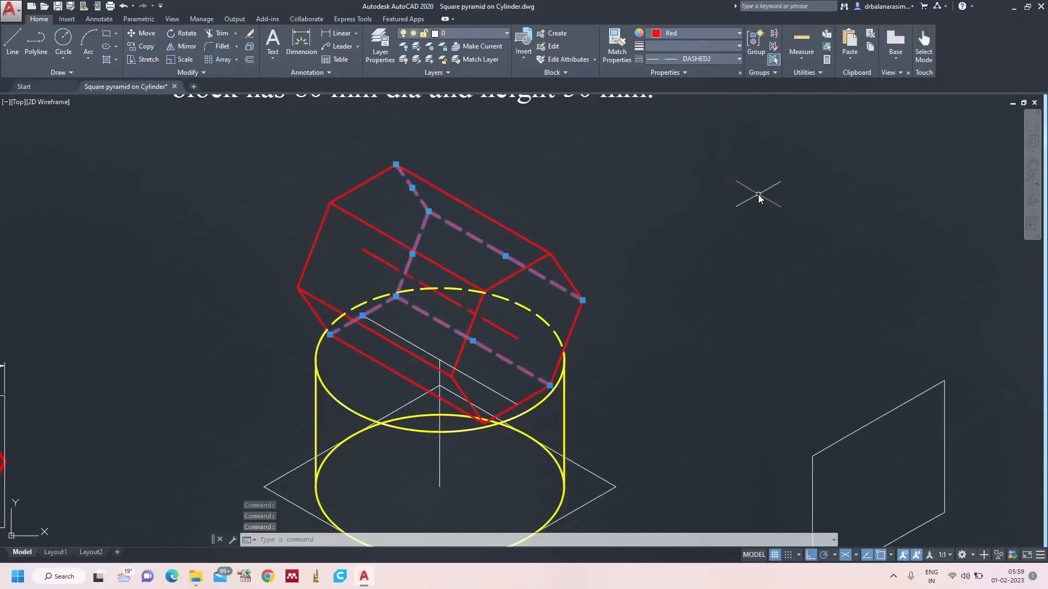
key("Escape")
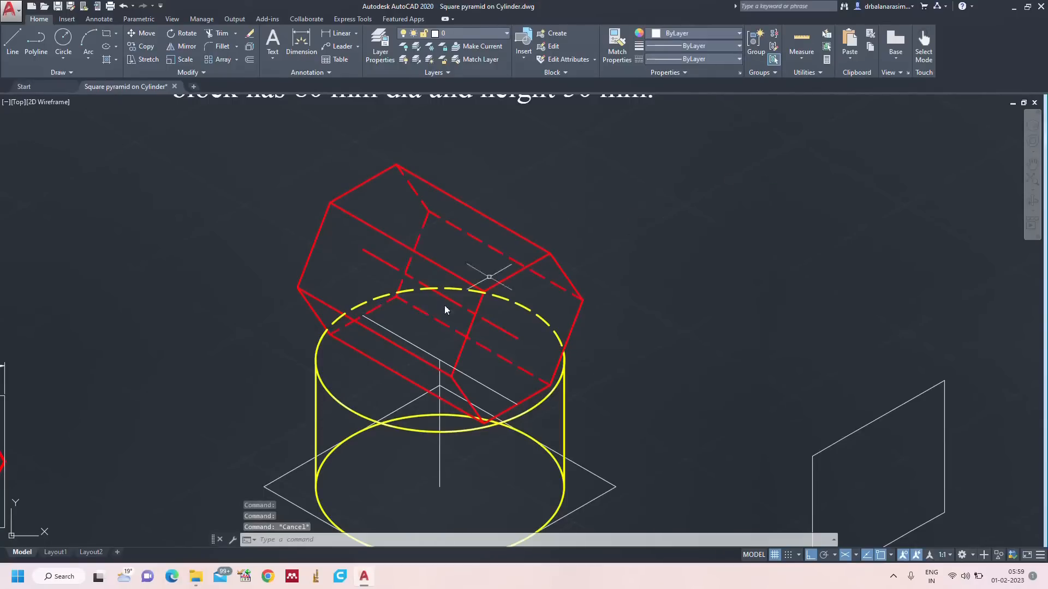
Step: Delete the white prism-axis construction line lying across the cylinder's top face
left_click(402, 342)
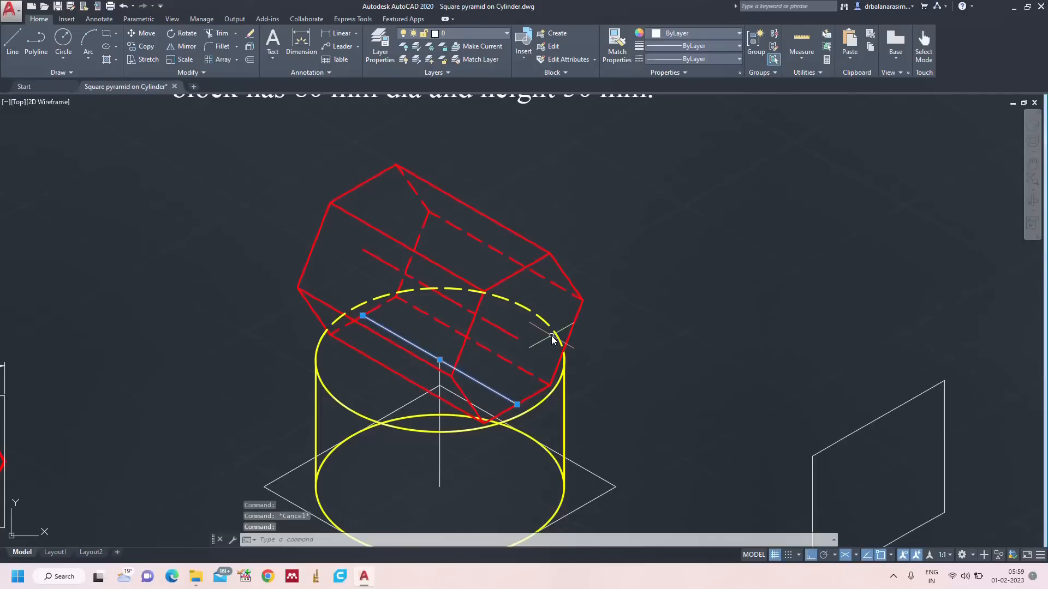
key("Delete")
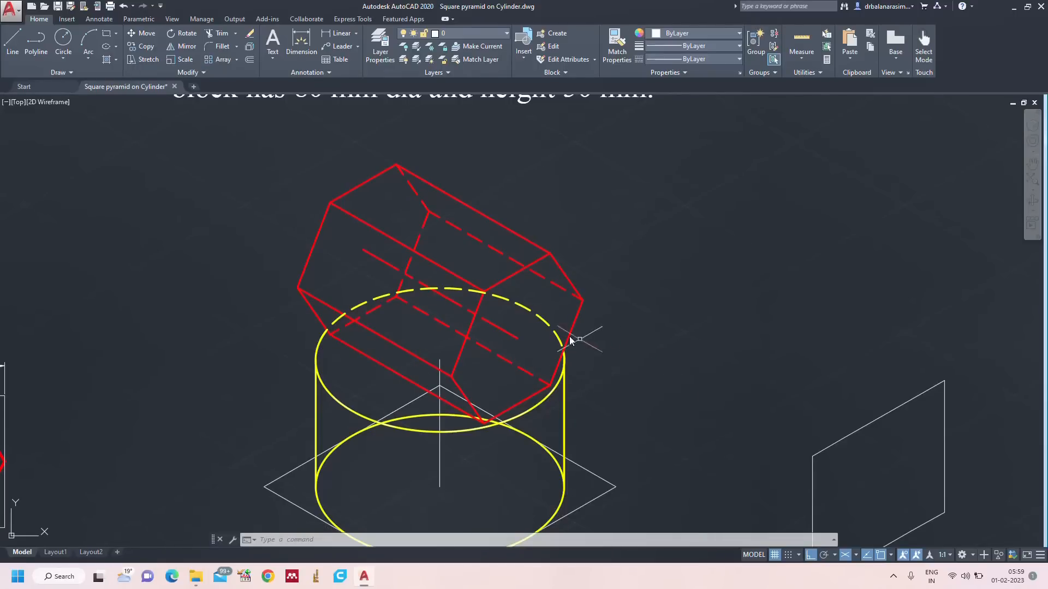
scroll(627, 311, "down", 2)
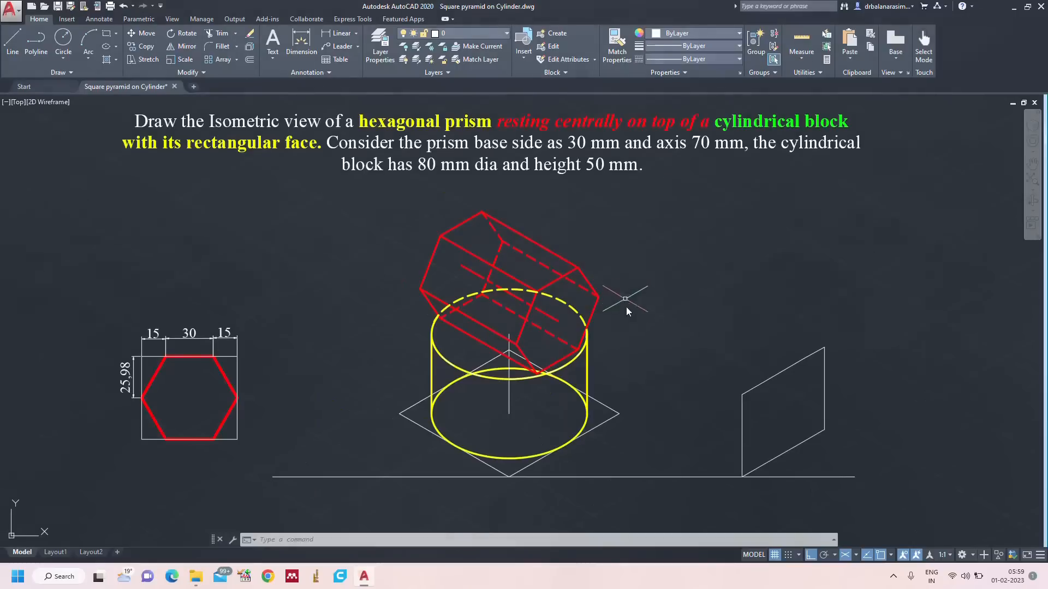
scroll(526, 293, "up", 2)
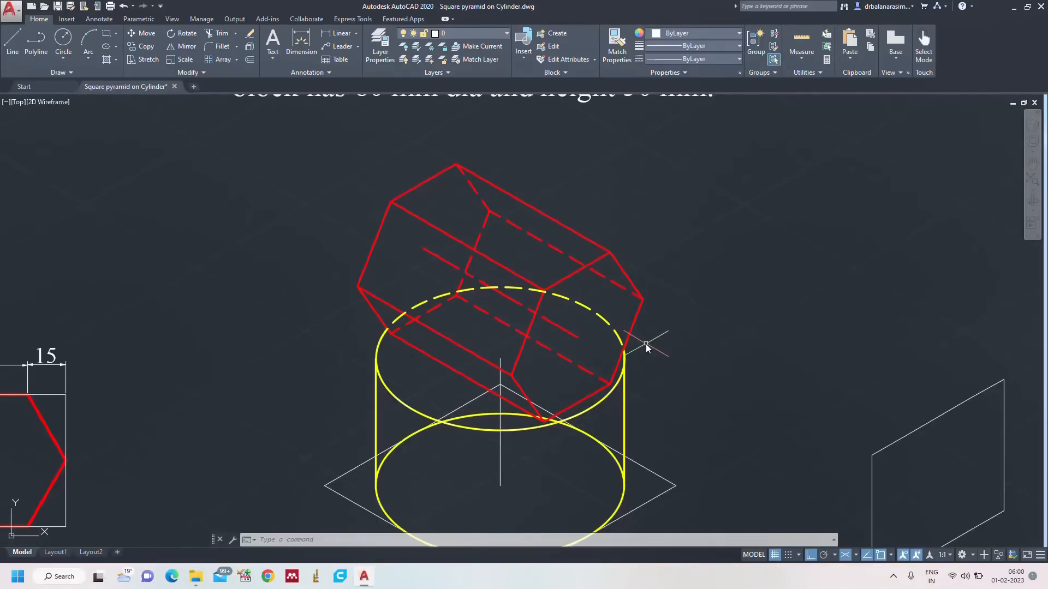
scroll(646, 344, "down", 4)
scroll(666, 351, "up", 4)
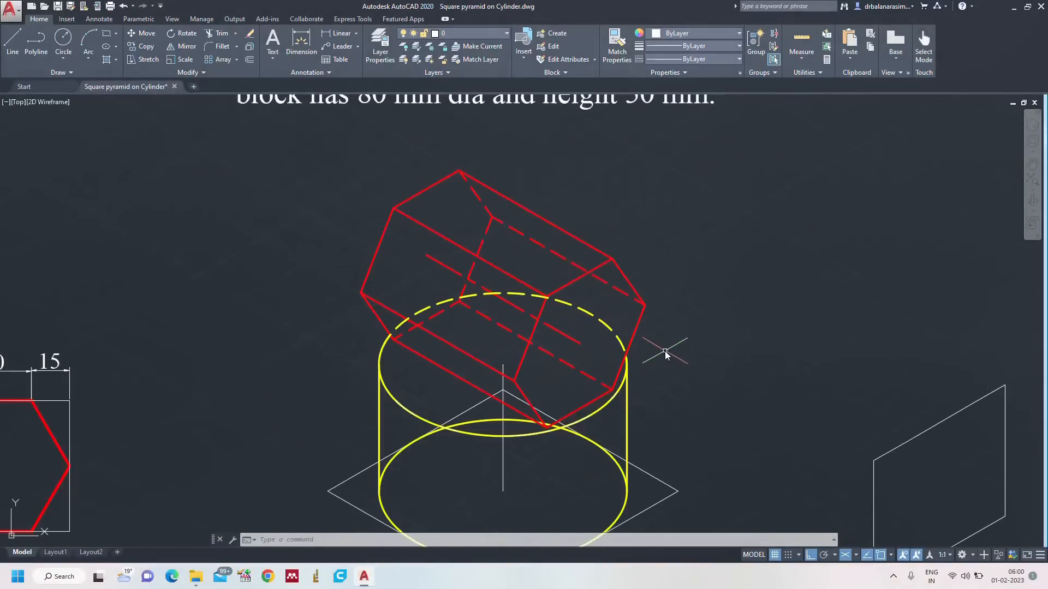
Step: Trim away the rear half of the cylinder's bottom ellipse piece by piece, from one side edge to the other
middle_click_drag(659, 346, 655, 304)
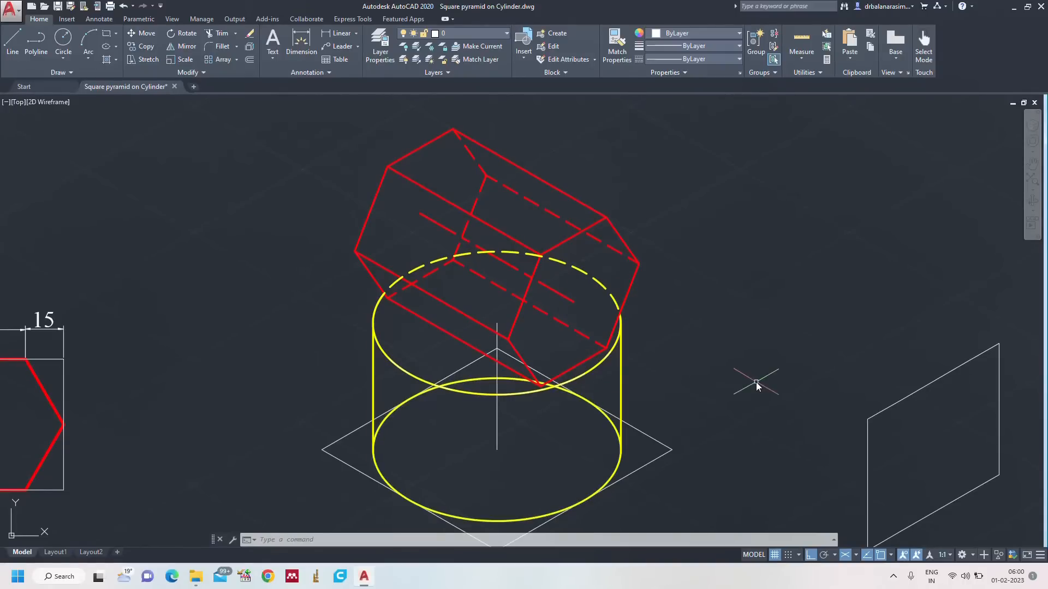
type("tr")
key("Return")
key("Return")
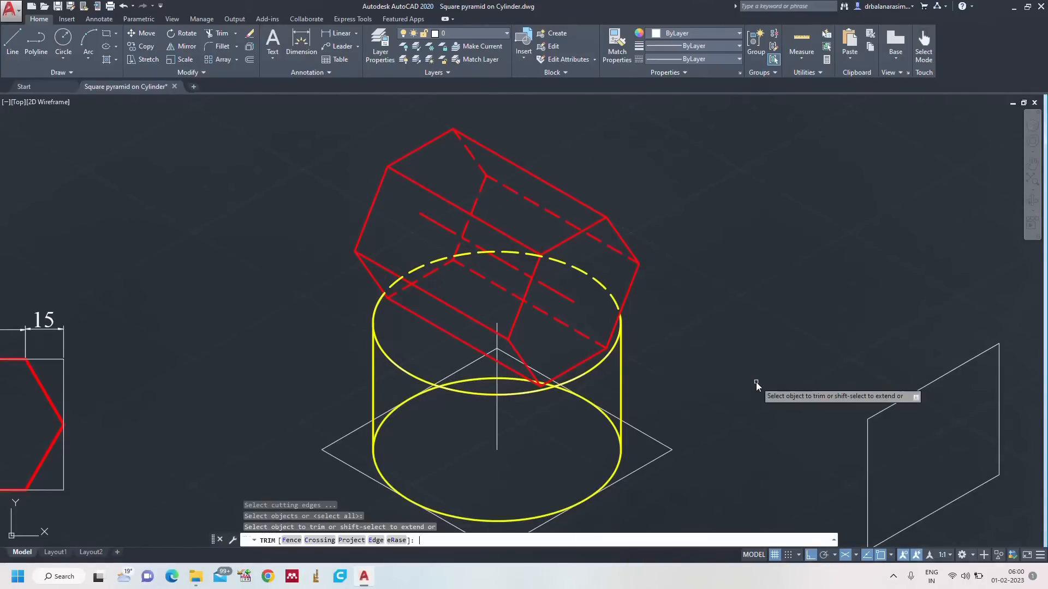
left_click(384, 421)
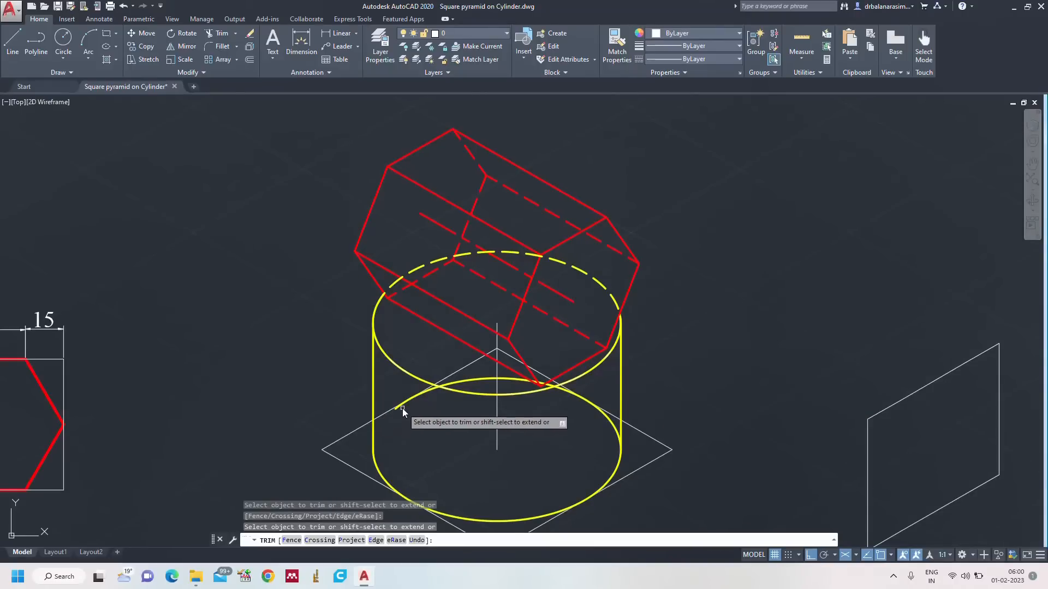
left_click(398, 405)
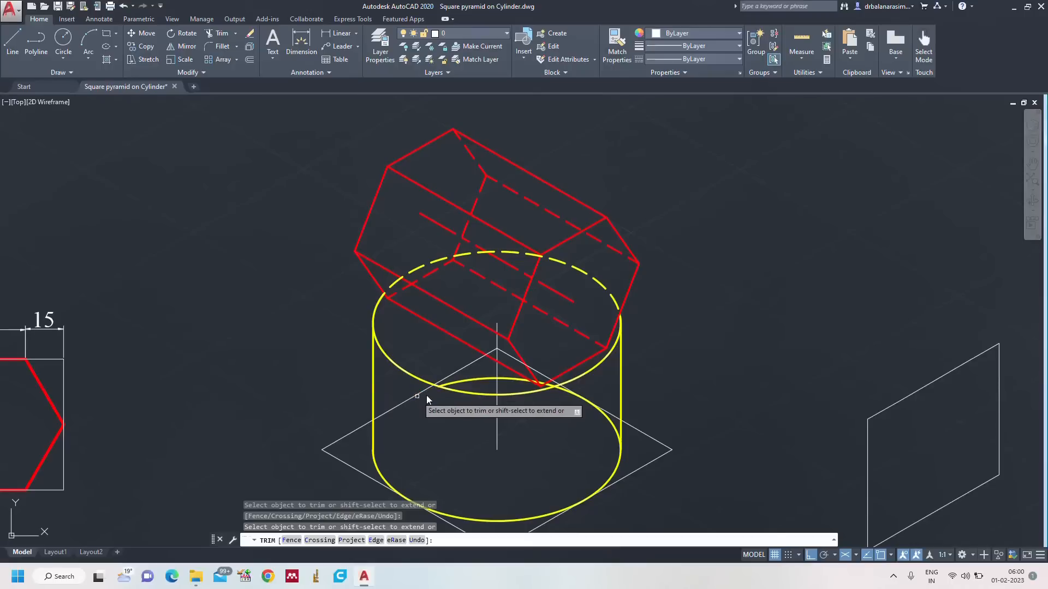
left_click(449, 387)
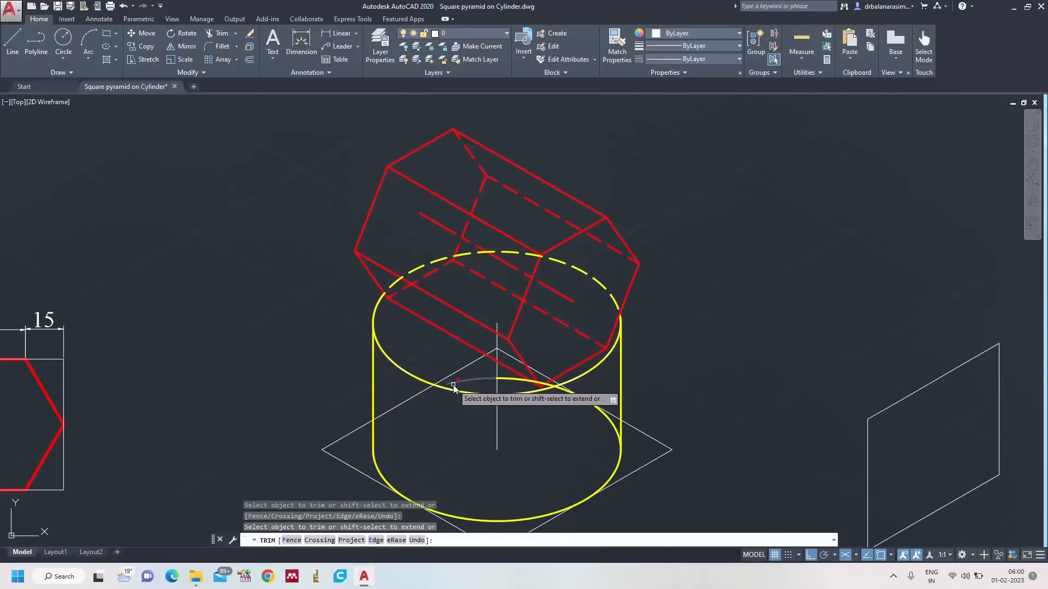
left_click(506, 381)
scroll(546, 391, "up", 5)
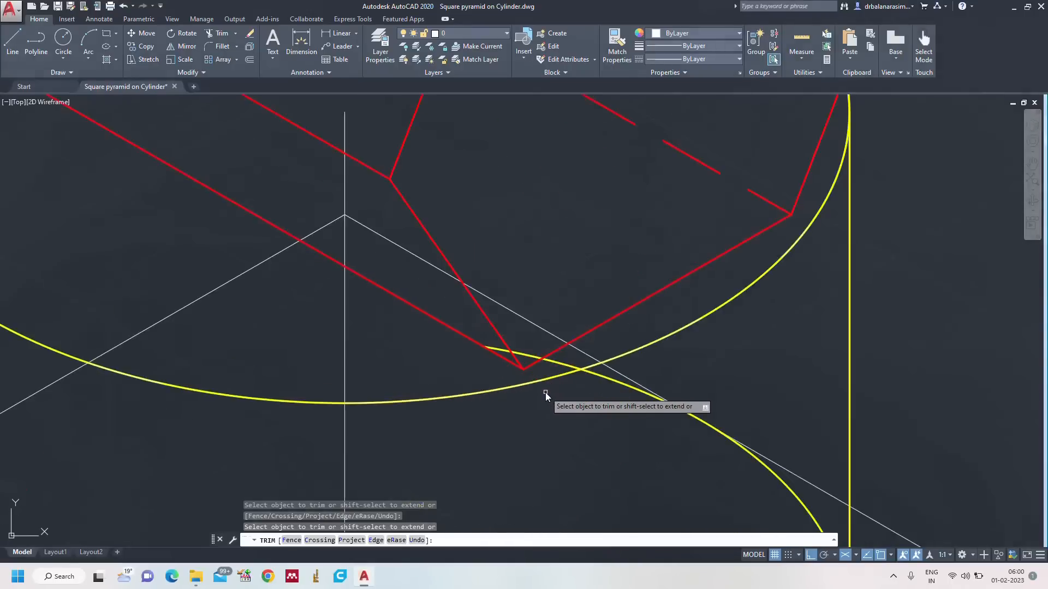
left_click(496, 349)
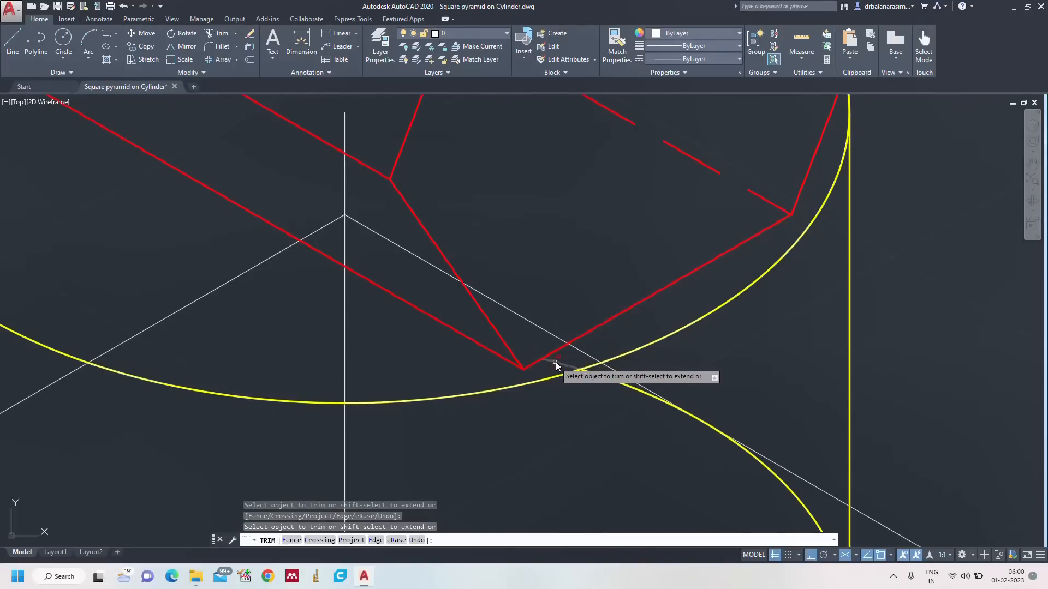
left_click(604, 374)
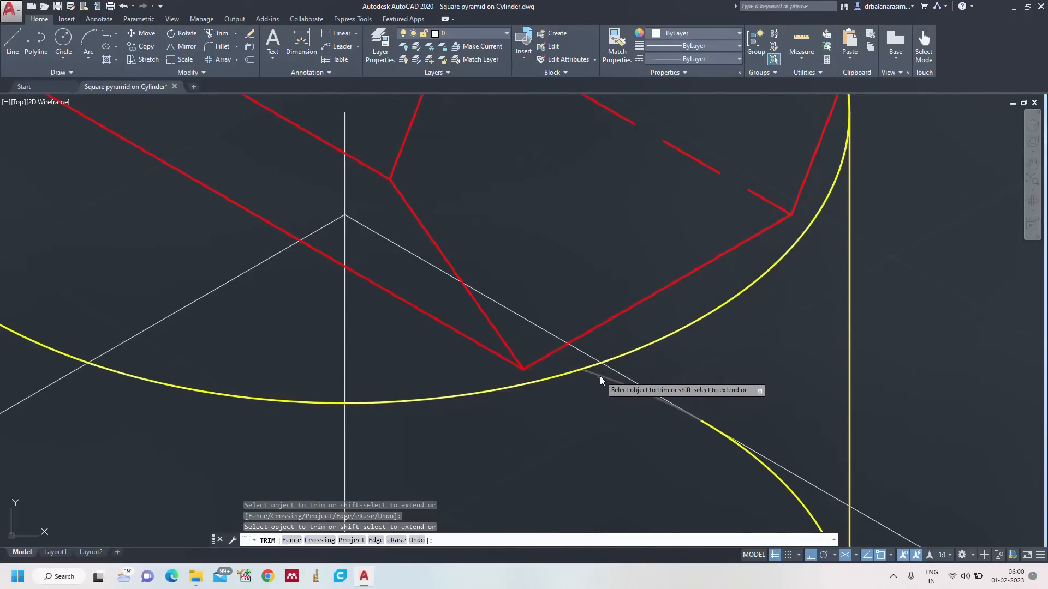
scroll(711, 379, "down", 2)
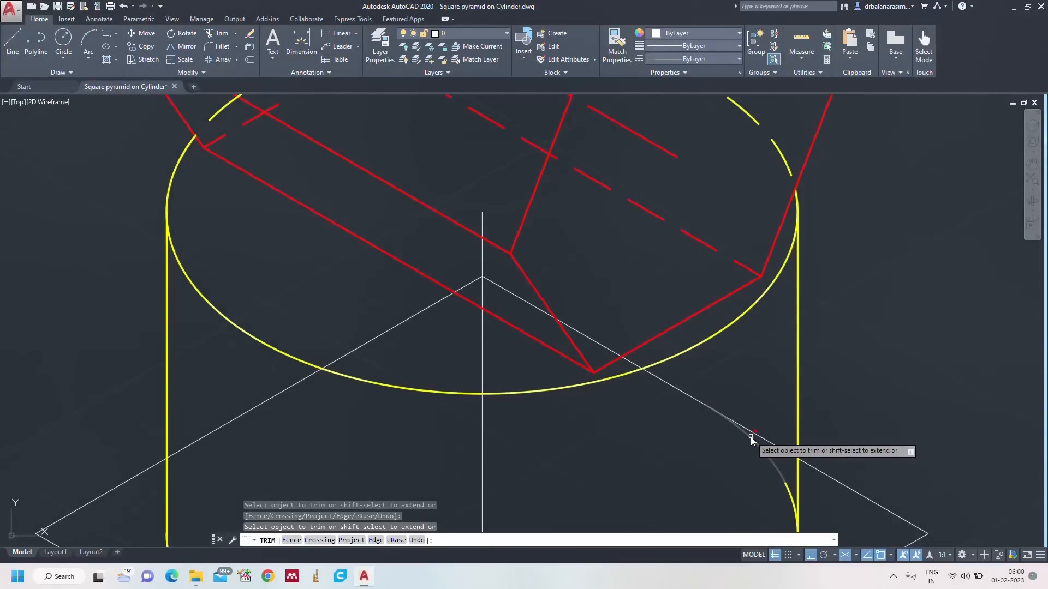
left_click(787, 492)
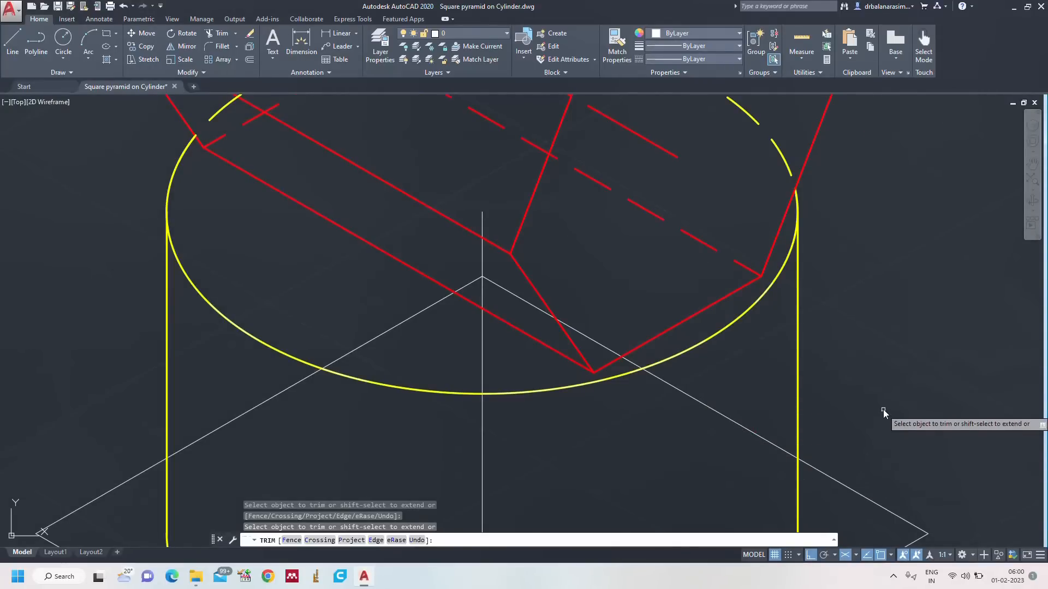
key("Escape")
Step: Delete the leftover arc segment overlapping the front of the cylinder's top ellipse near the prism's lowest corner
left_click(601, 381)
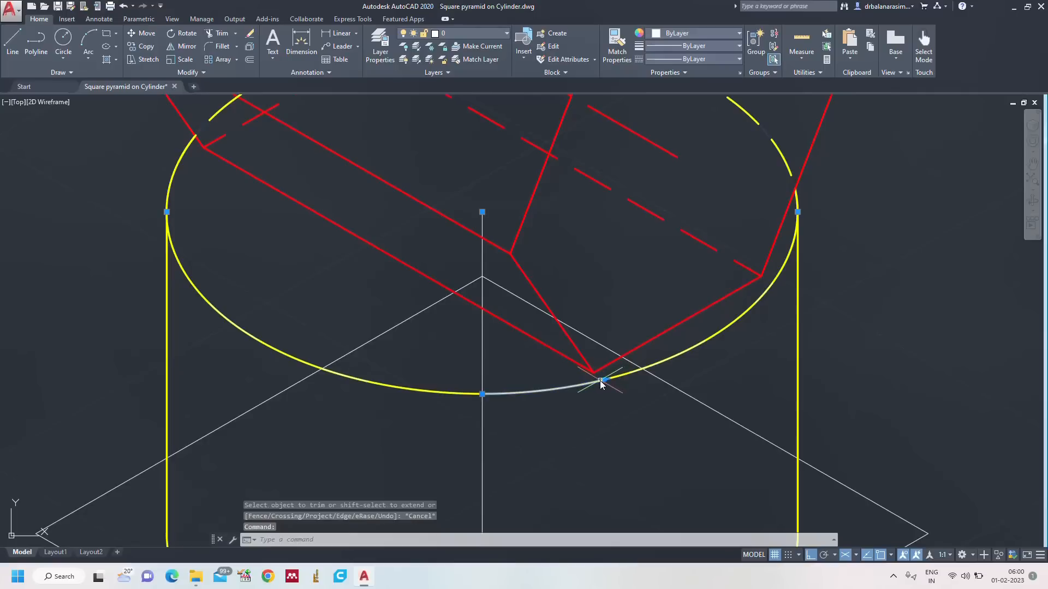
key("Delete")
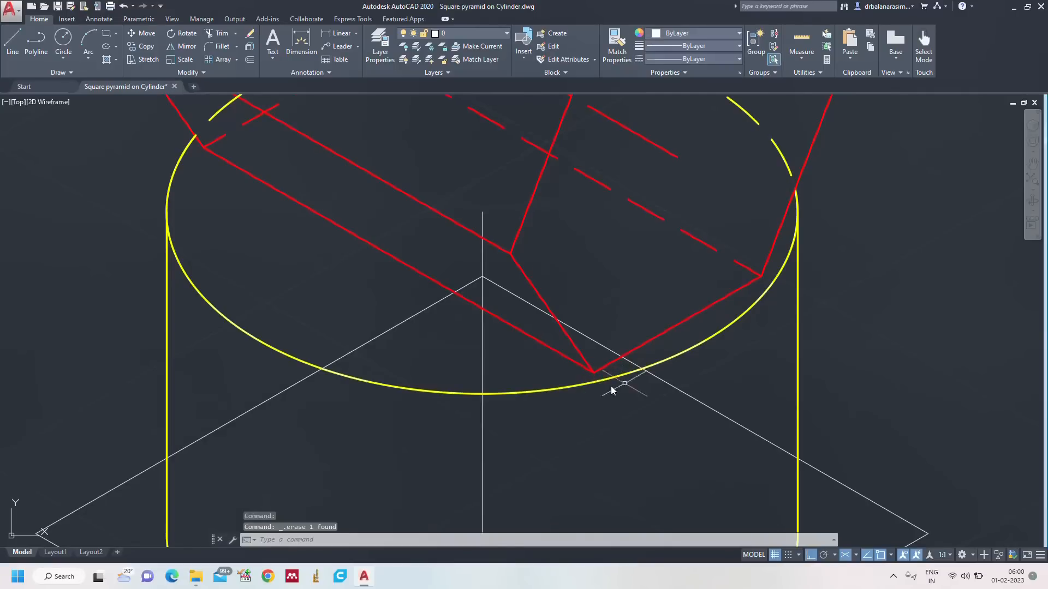
scroll(651, 378, "down", 2)
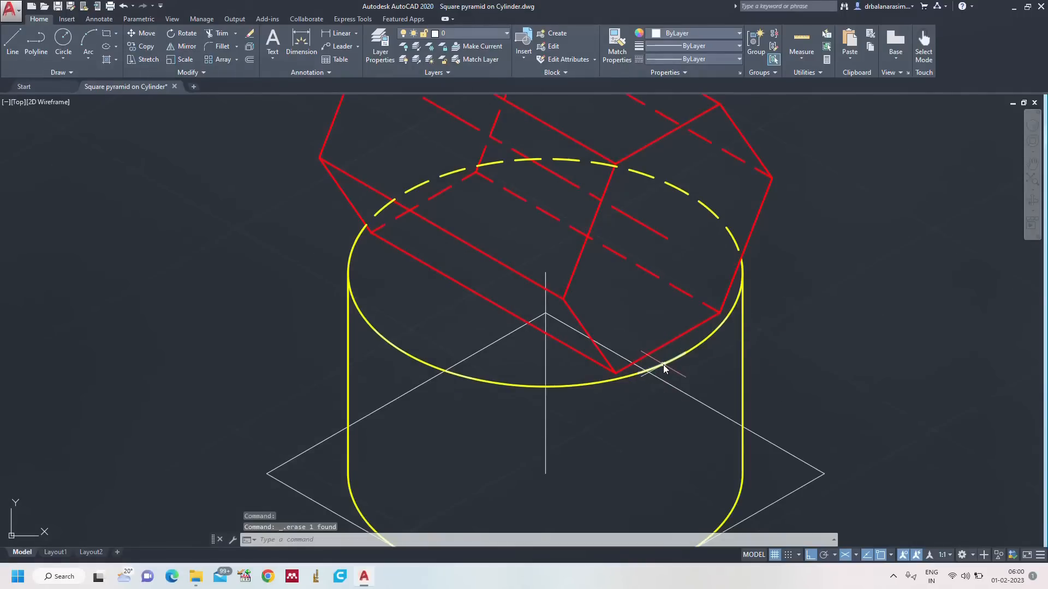
left_click(664, 364)
key("Escape")
scroll(774, 370, "down", 2)
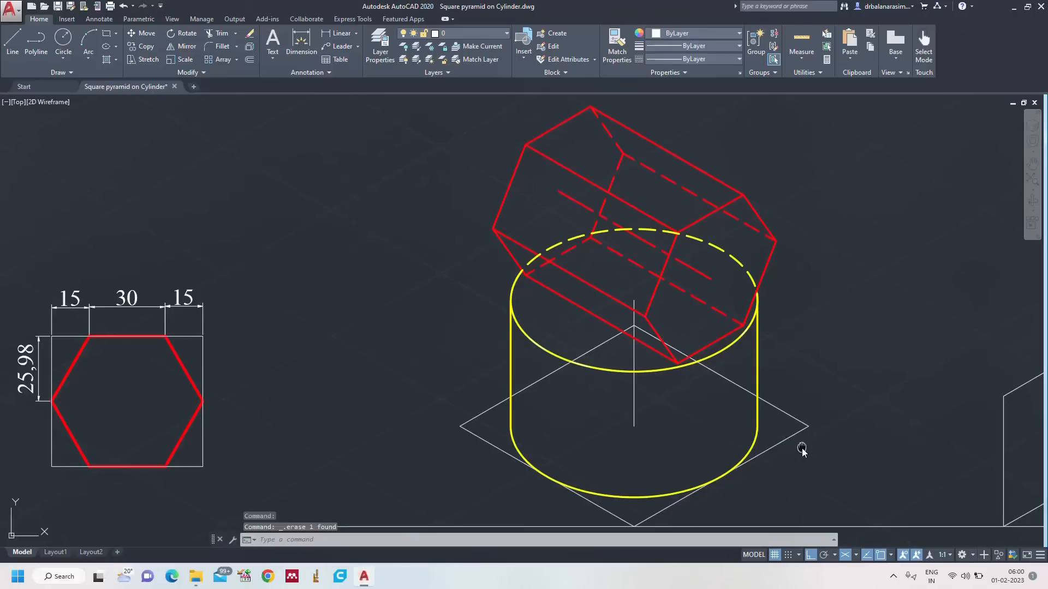
middle_click_drag(786, 442, 704, 380)
type("el")
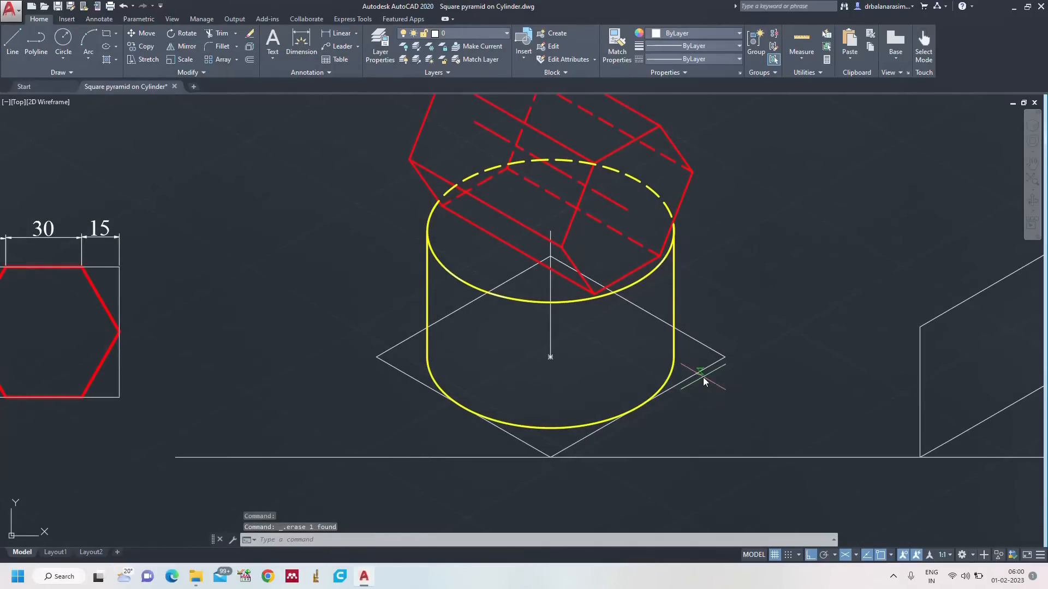
key("Return")
key("Return")
key("Escape")
key("Escape")
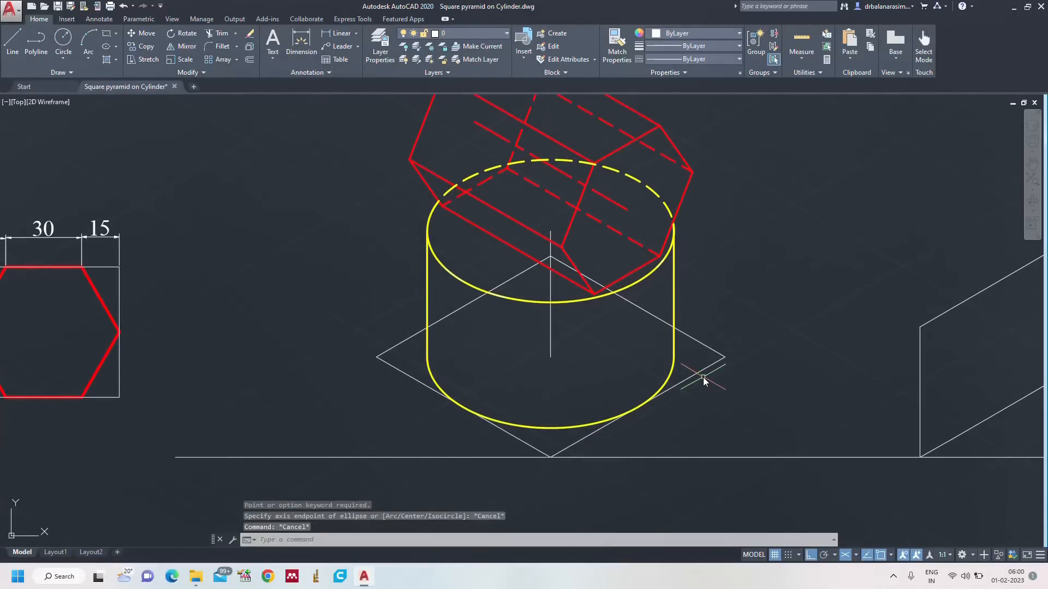
Step: Draw an isocircle of radius 40 centred on the cylinder's base
key("Return")
type("i")
key("Return")
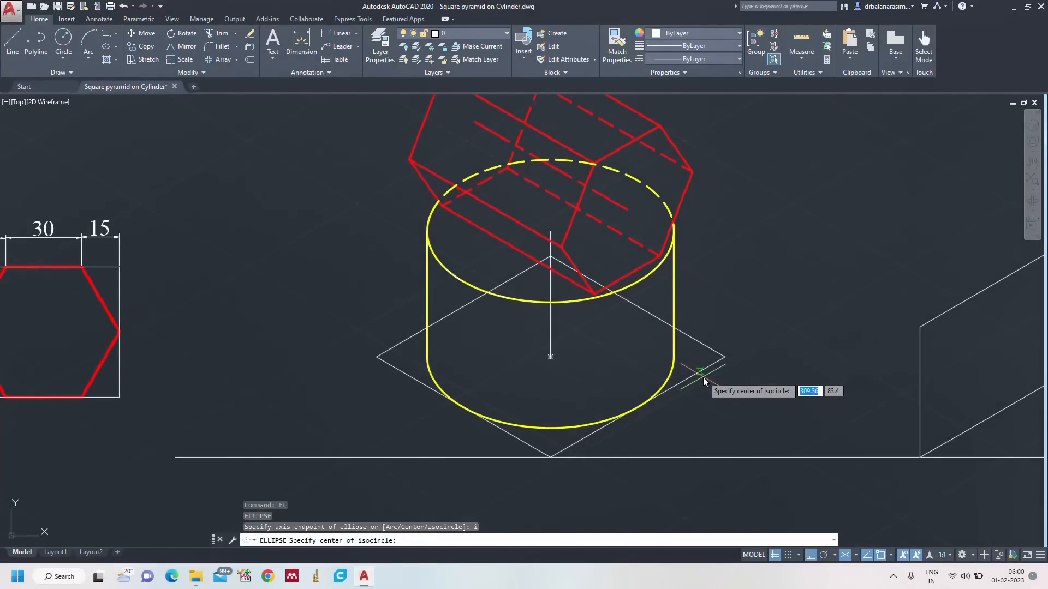
left_click(551, 358)
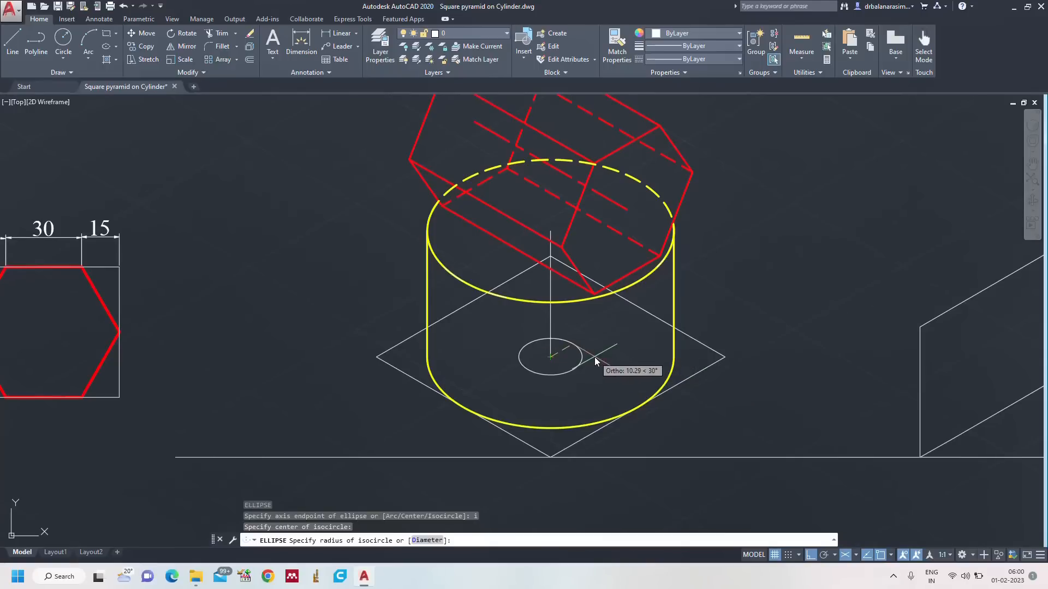
type("40")
key("Return")
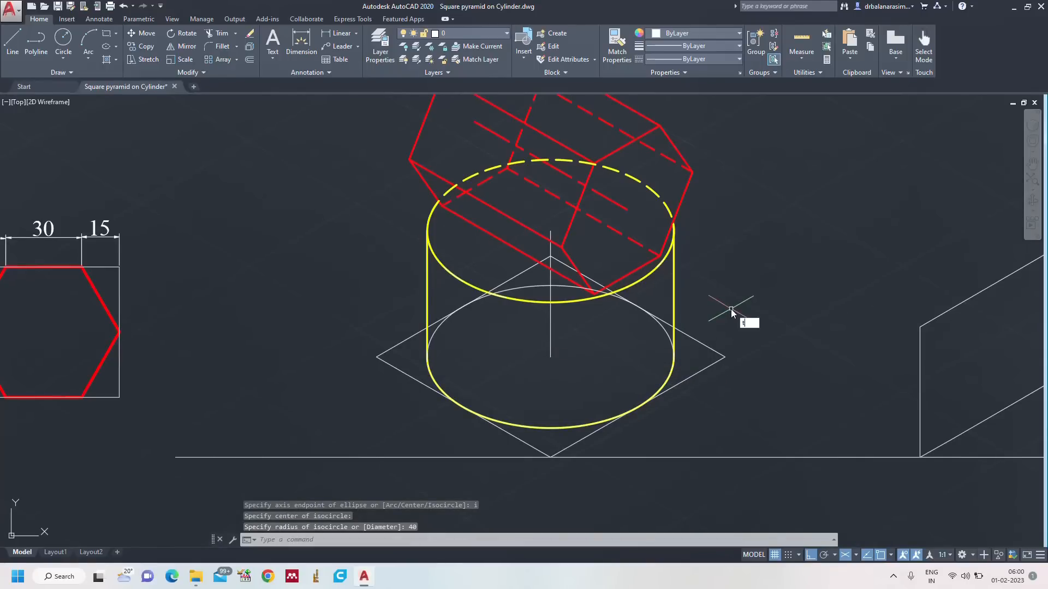
Step: Trim away the front half of the white isocircle where it overlaps the yellow arc at the cylinder's base
type("tr")
key("Return")
key("Return")
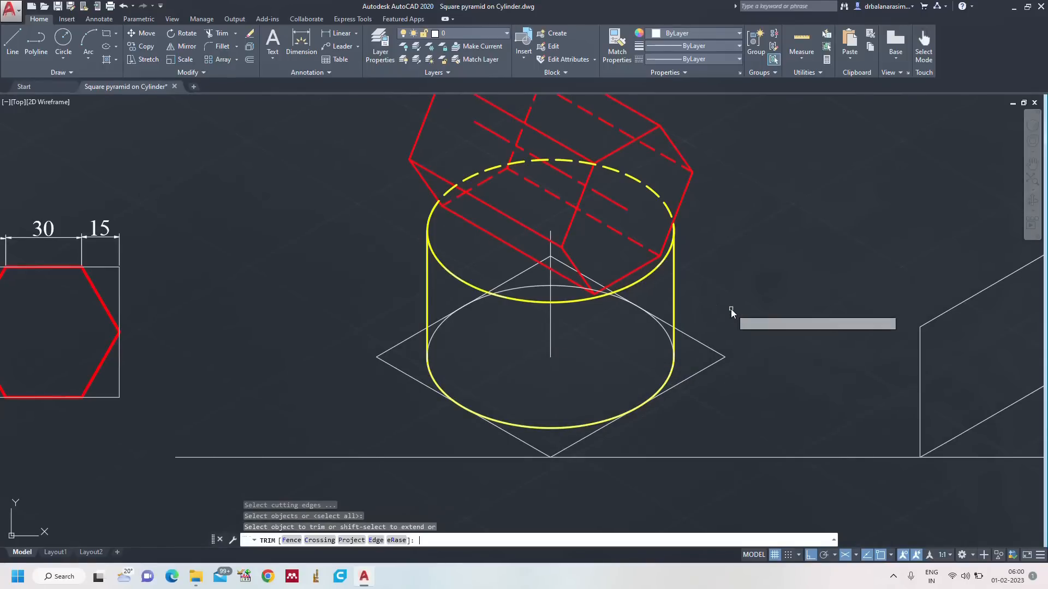
left_click(434, 377)
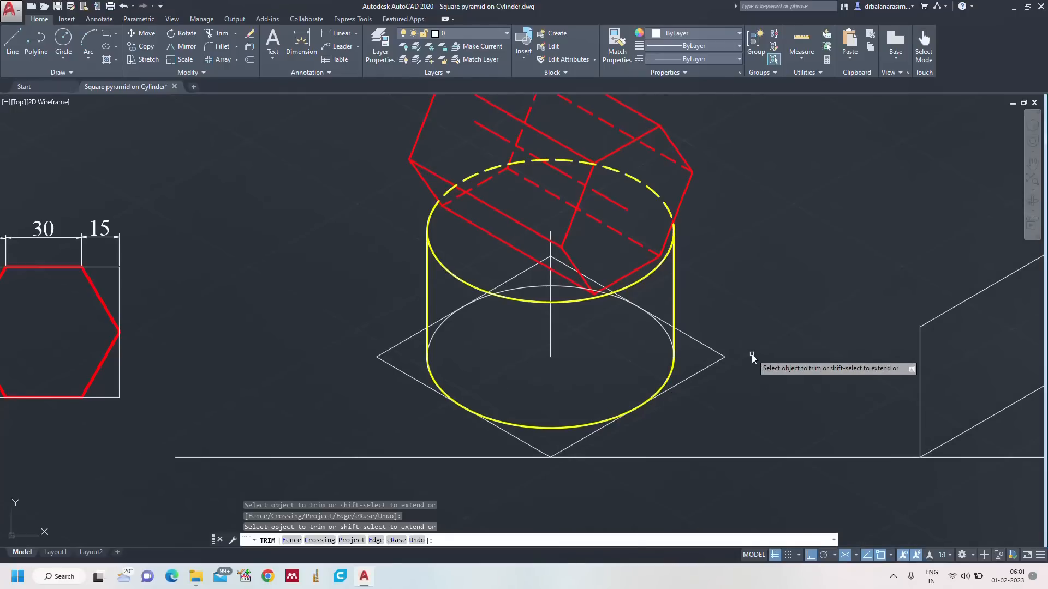
key("Escape")
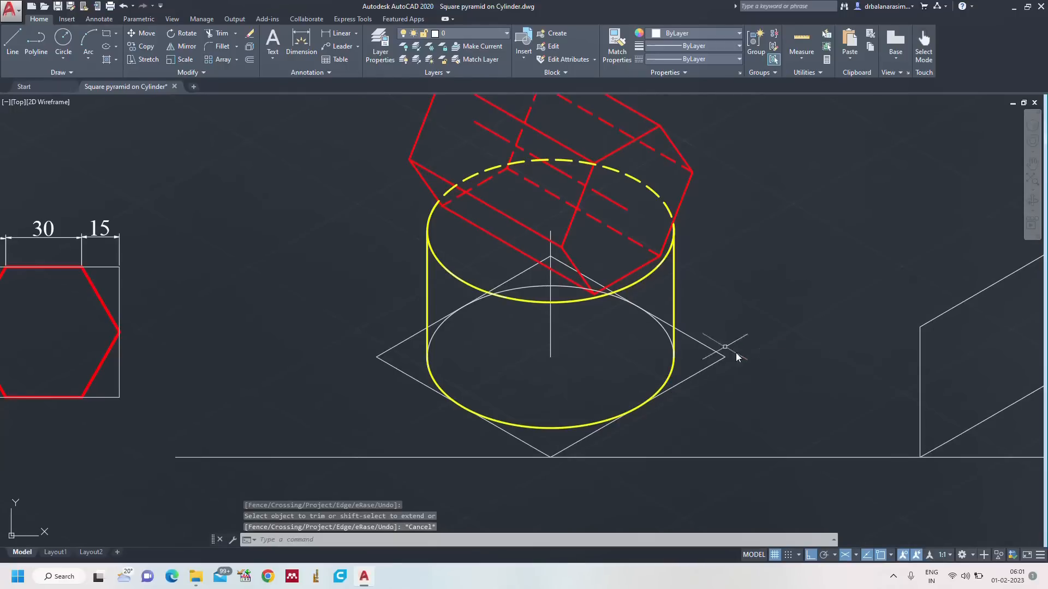
Step: Give the rear arc of the cylinder's base a yellow colour, 0.30 mm lineweight and DASHED2 linetype
left_click(443, 329)
left_click(440, 333)
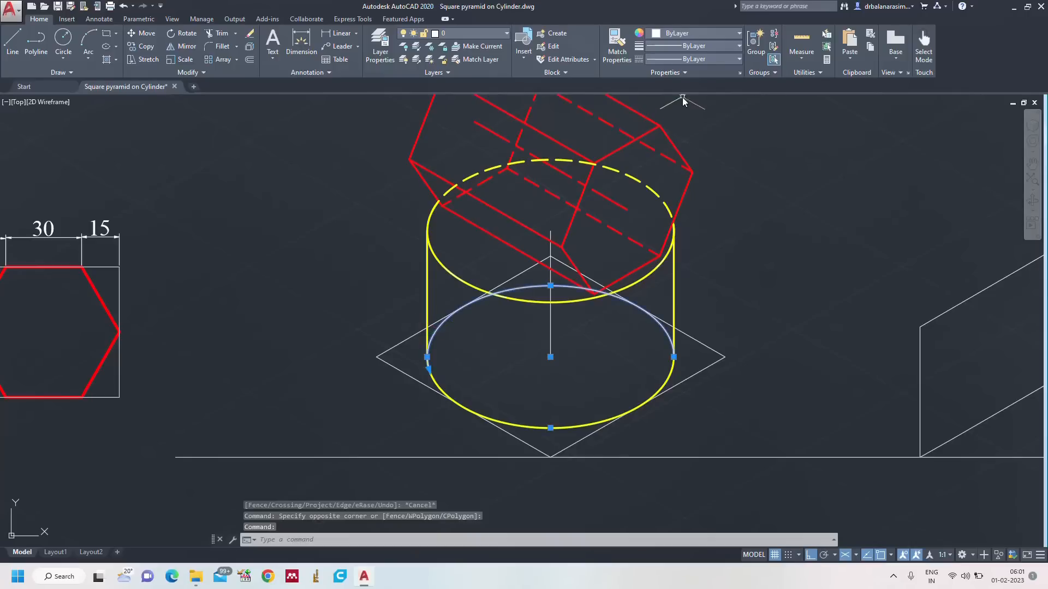
left_click(679, 33)
left_click(667, 148)
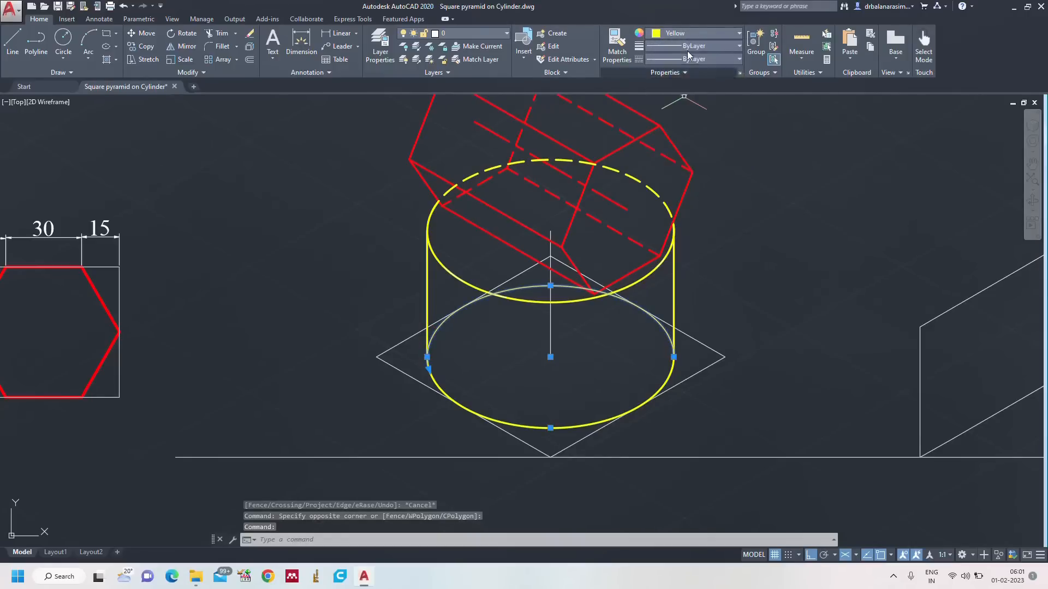
left_click(689, 45)
left_click(703, 208)
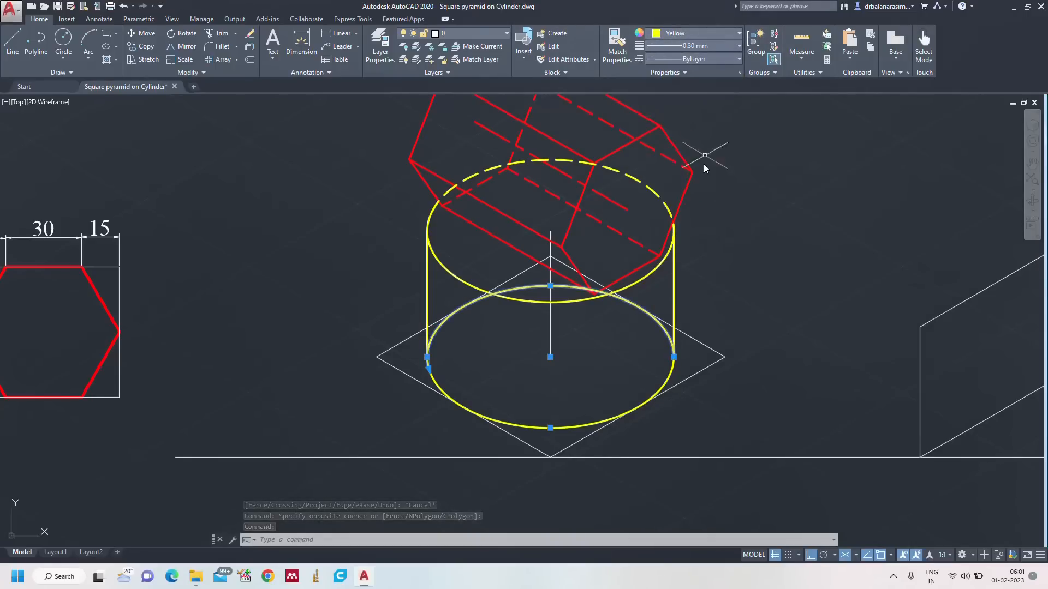
left_click(699, 59)
left_click(689, 128)
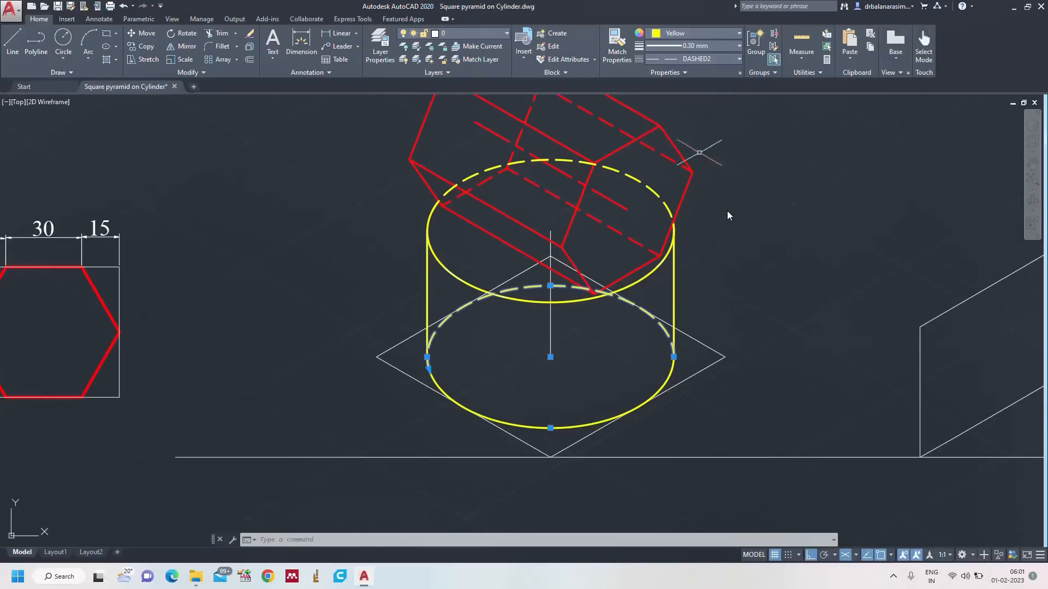
key("Escape")
Step: Add an aligned dimension to the top edge of the prism's rear hexagonal face, placed outside the prism
type("z")
key("Return")
type("a")
key("Return")
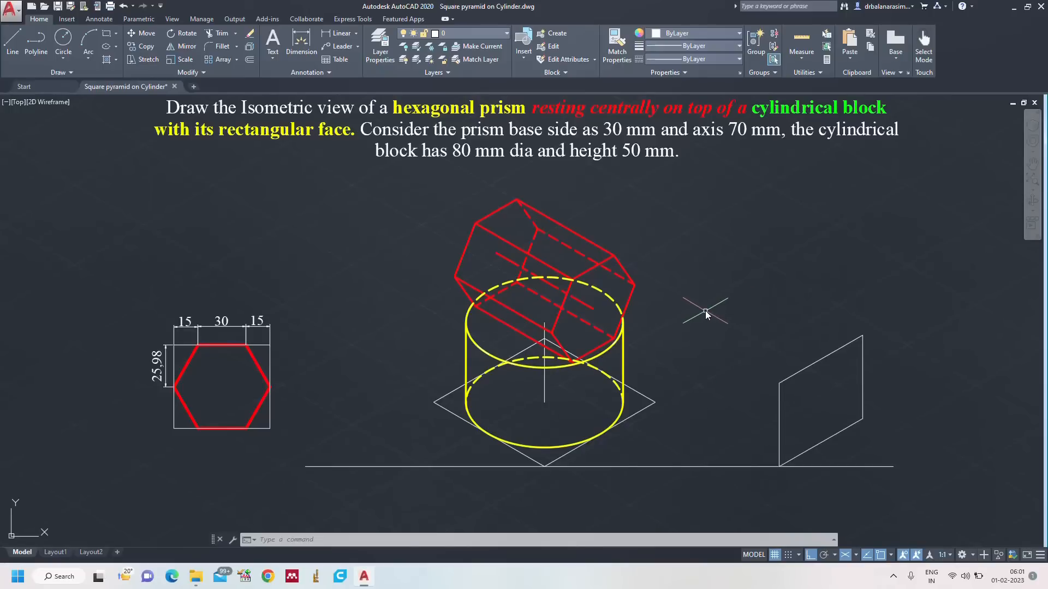
type("l")
key("Return")
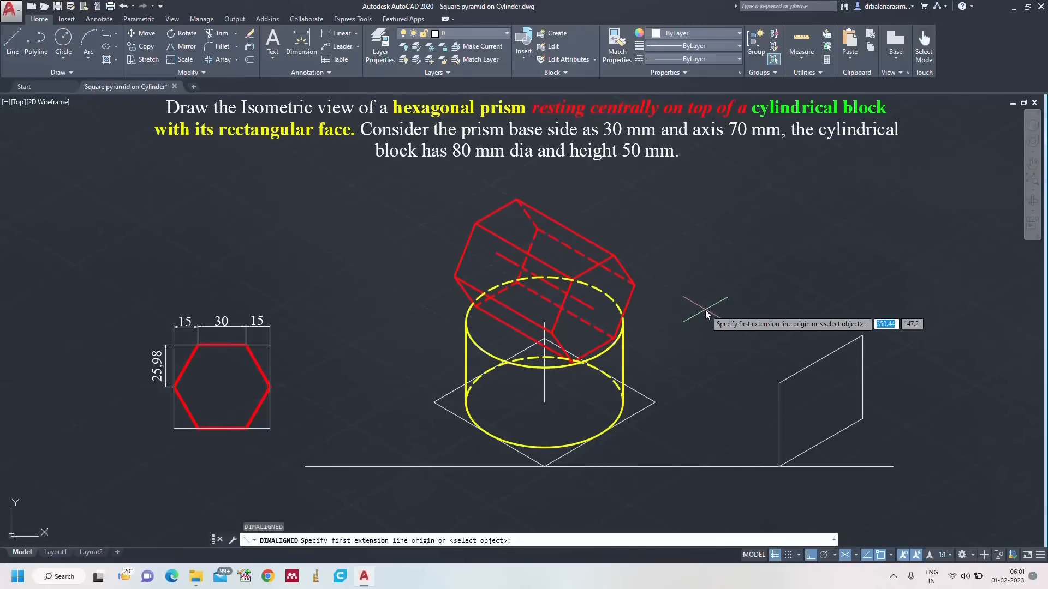
left_click(473, 224)
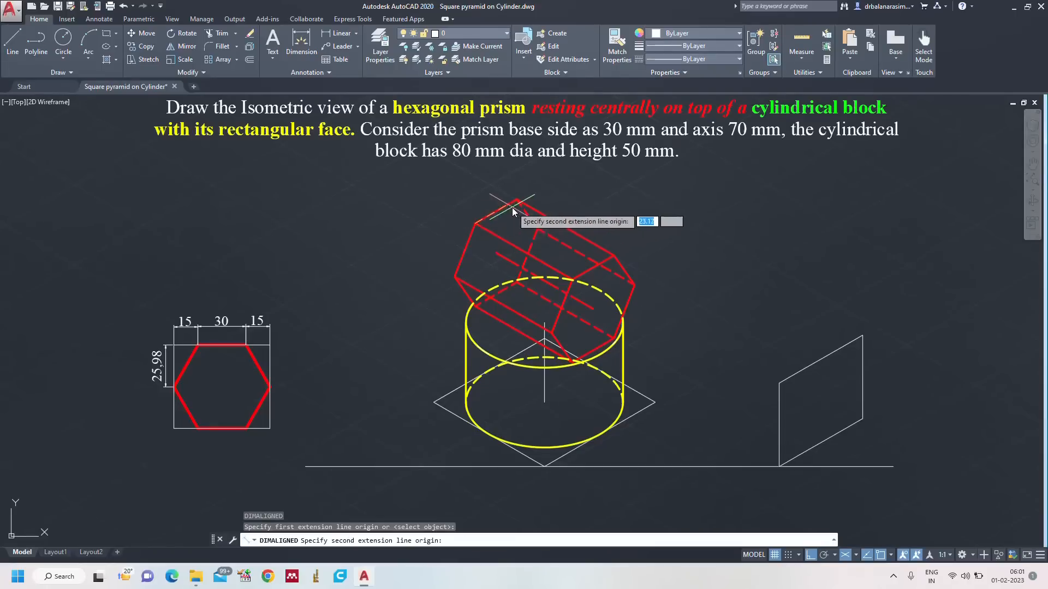
left_click(516, 200)
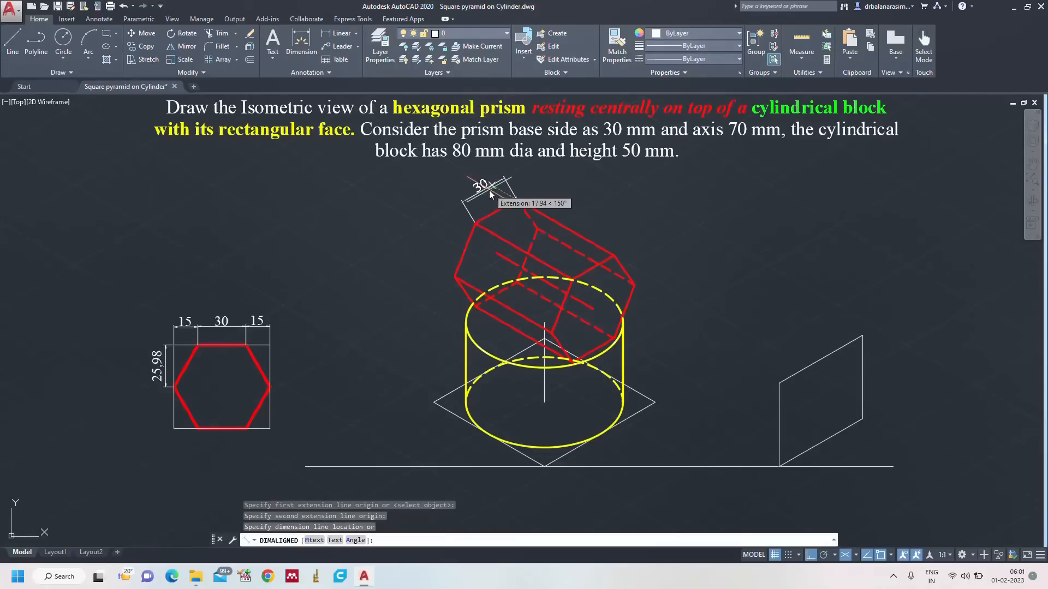
left_click(489, 190)
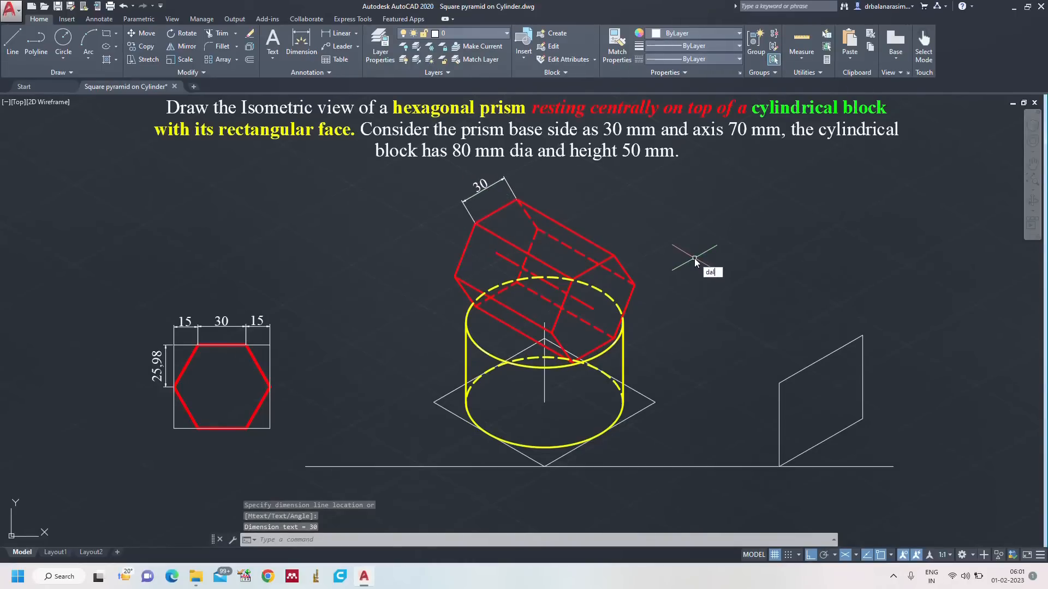
Step: Add an aligned dimension along the prism's axis line, placed above the prism
key("Return")
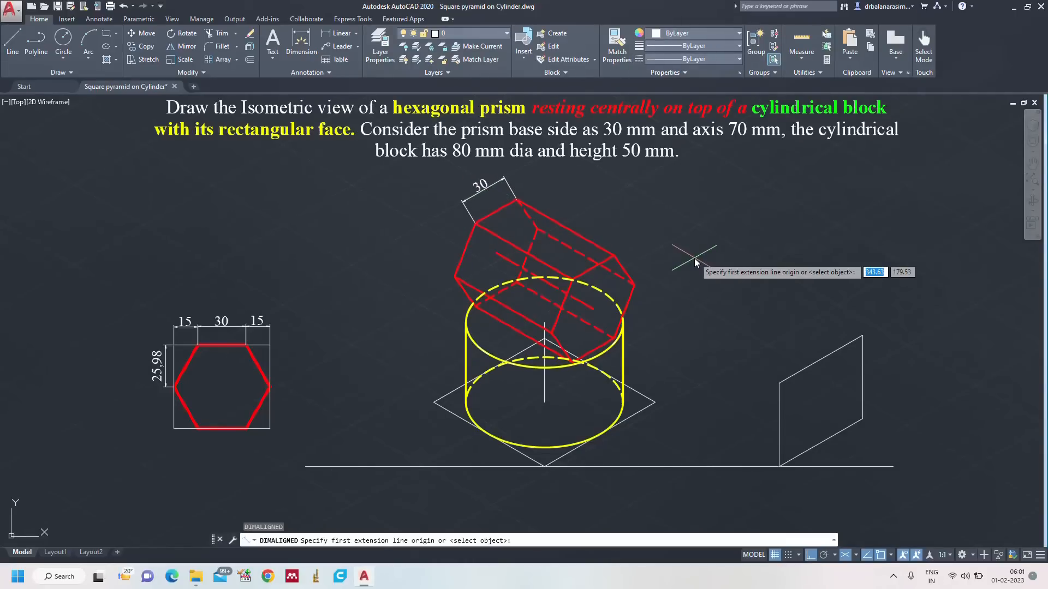
left_click(495, 253)
left_click(594, 308)
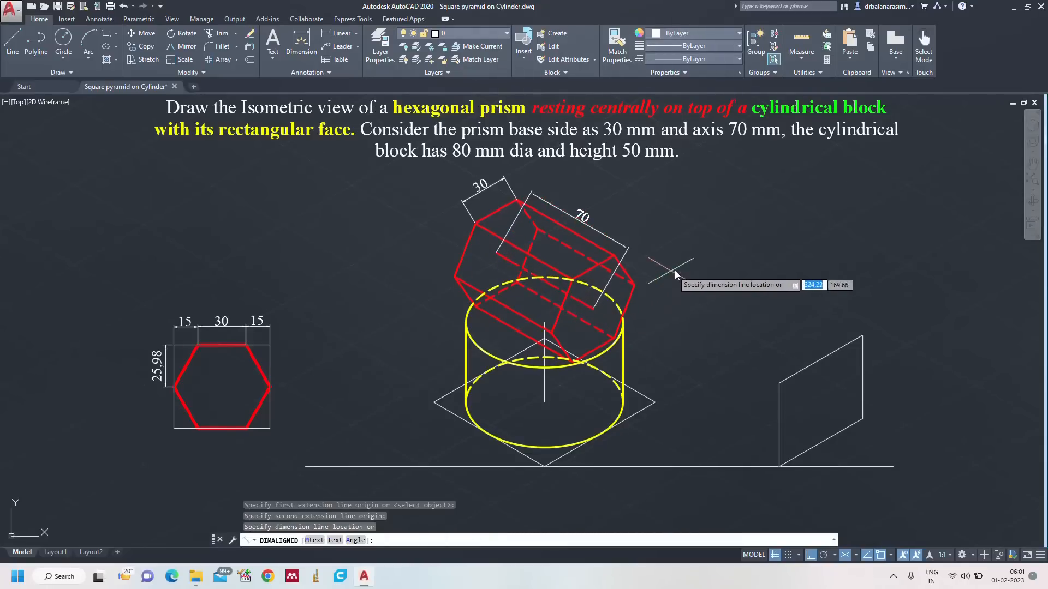
left_click(696, 263)
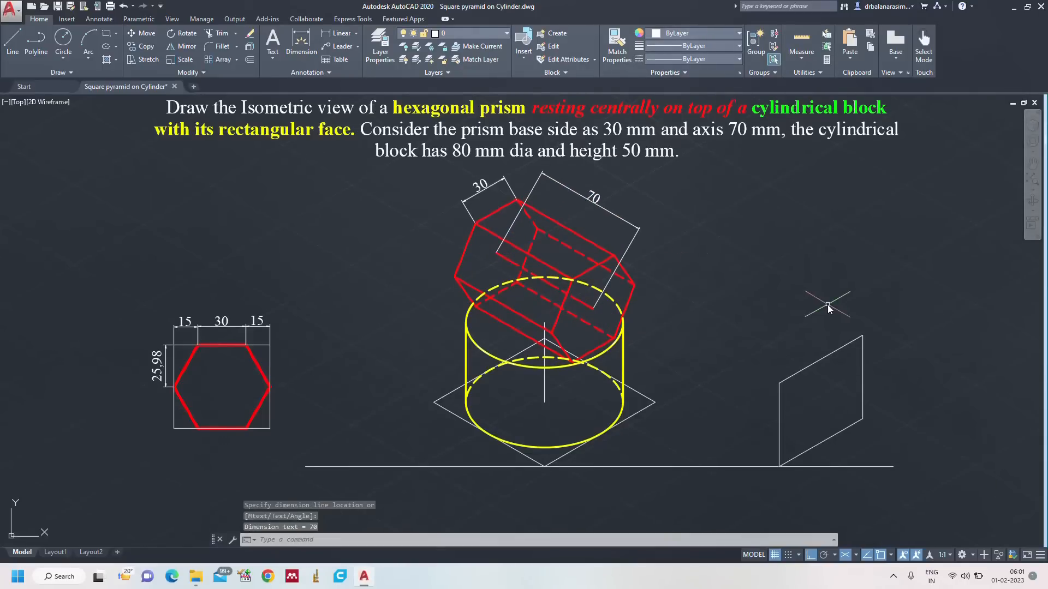
Step: Dimension the cylinder's height between its top and base centres, placed to the left of the cylinder
key("Return")
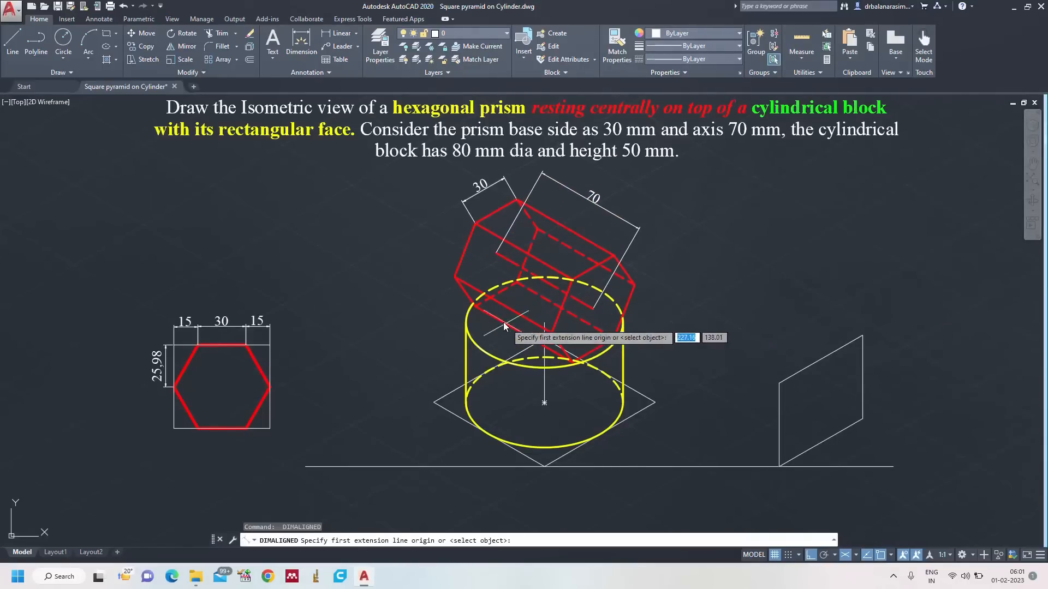
left_click(545, 324)
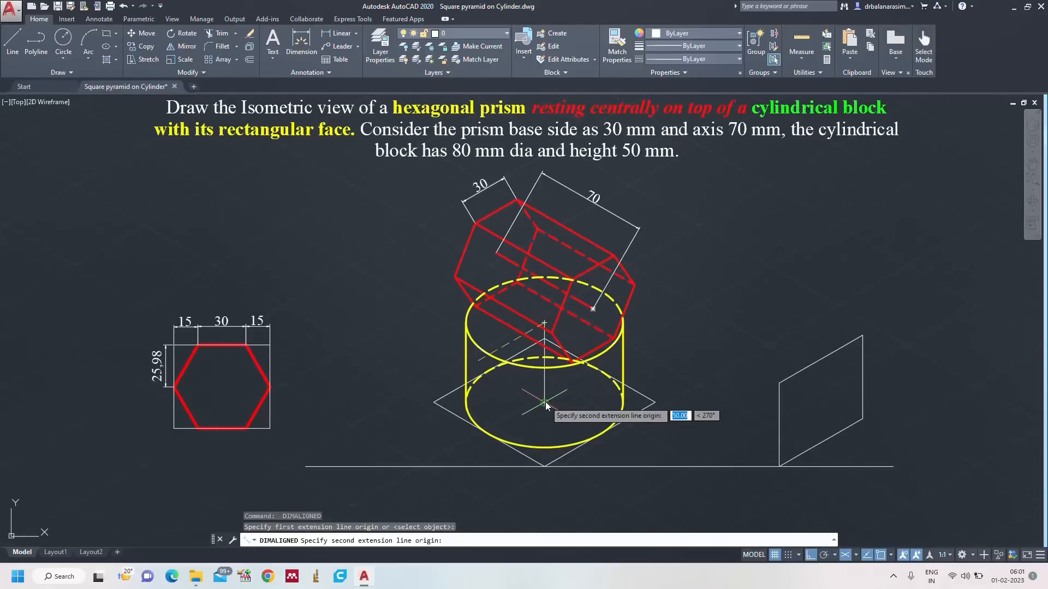
left_click(544, 403)
left_click(412, 395)
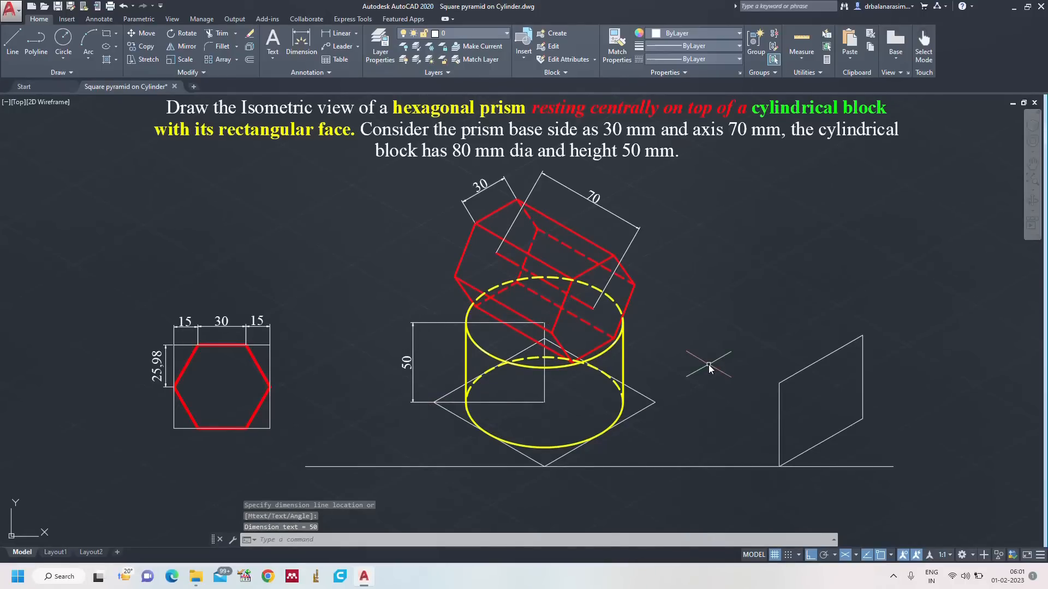
Step: Attach a multileader reading "DIA 80" to the left side of the cylinder's top ellipse
left_click(335, 47)
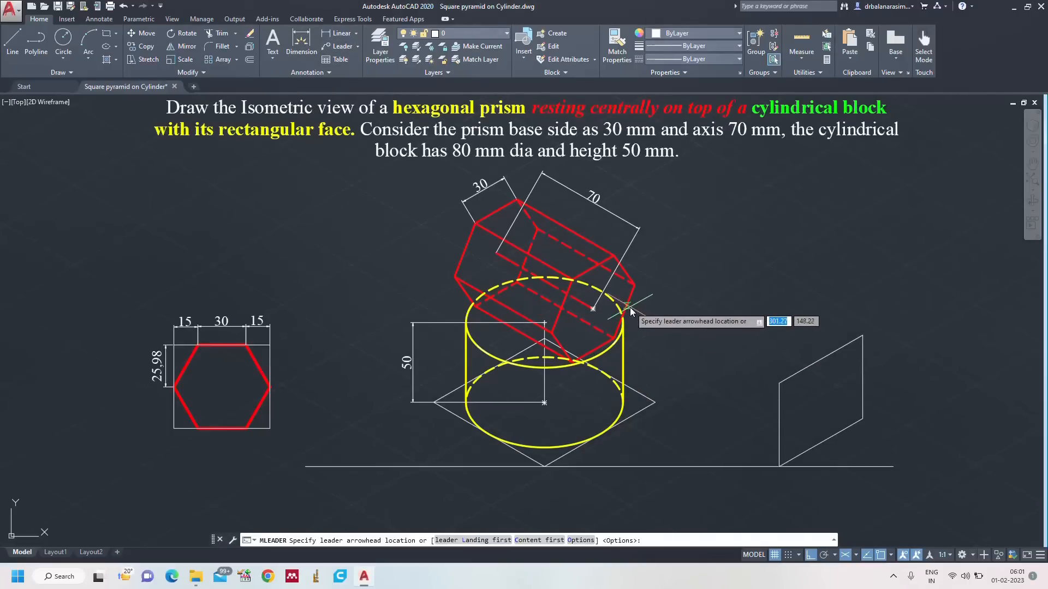
left_click(467, 311)
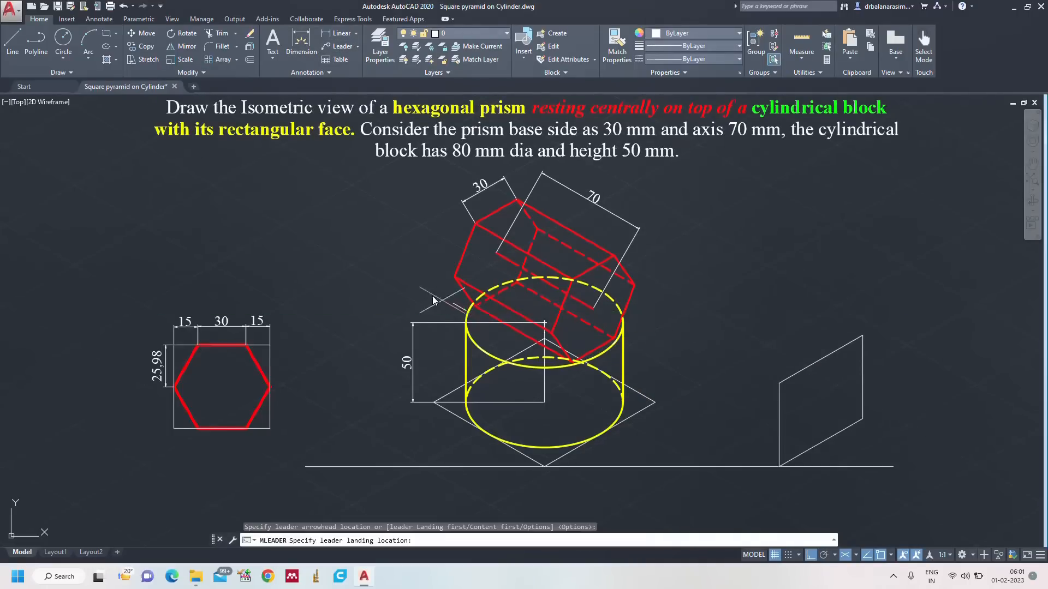
left_click(416, 285)
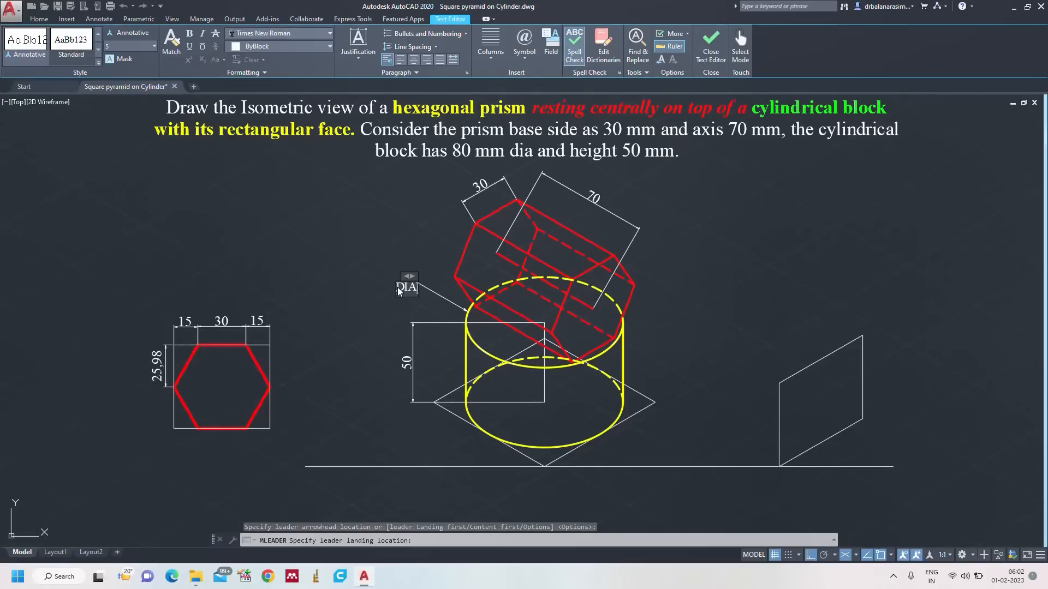
type("DIA 80")
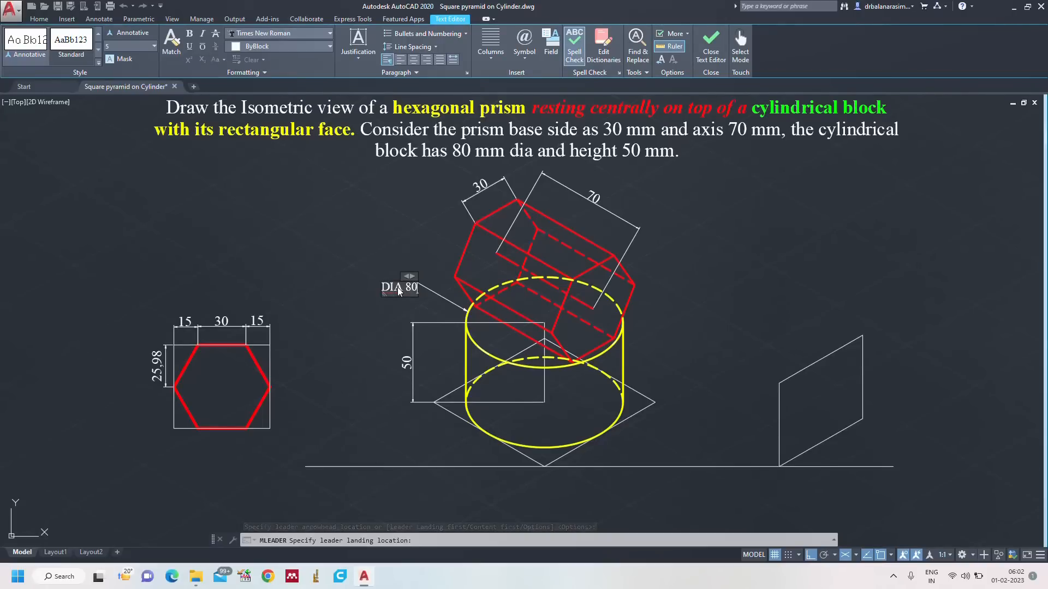
key("Escape")
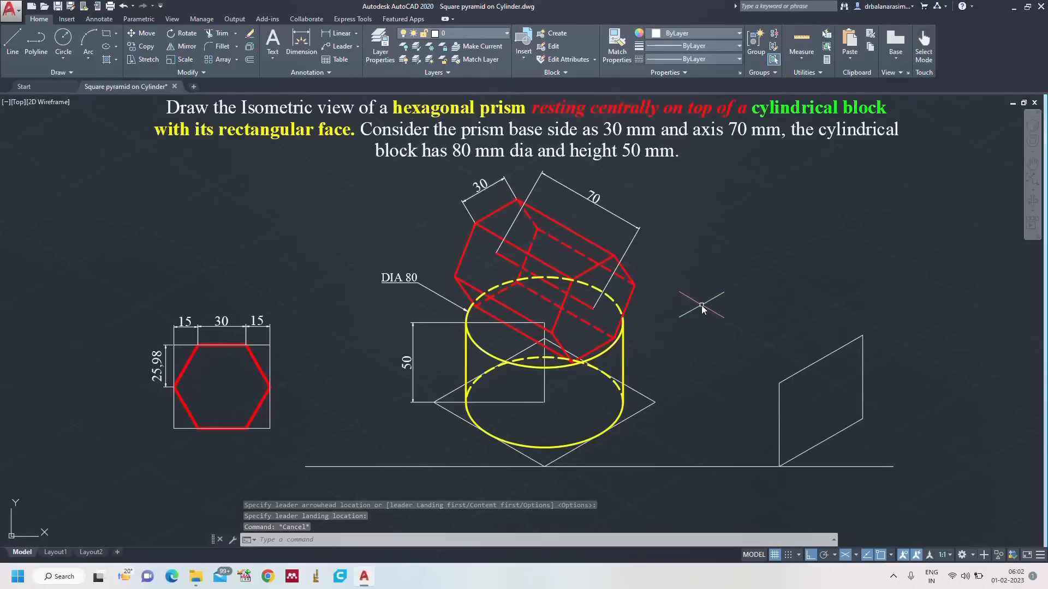
Step: Add angular dimensions between the horizontal ground line and each of the two lower edges of the base rhombus
type("DA")
key("Return")
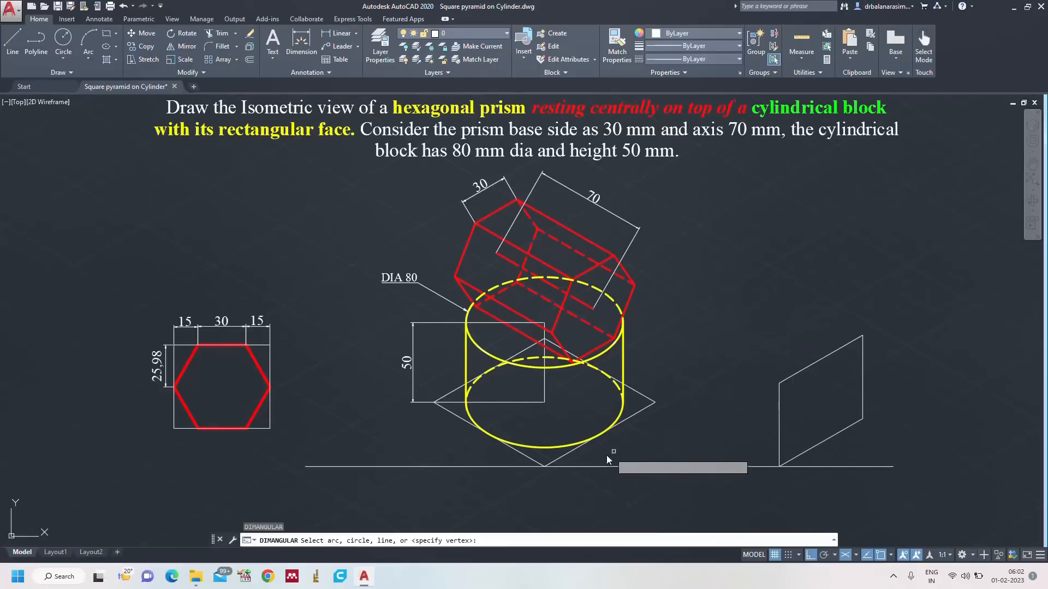
left_click(630, 418)
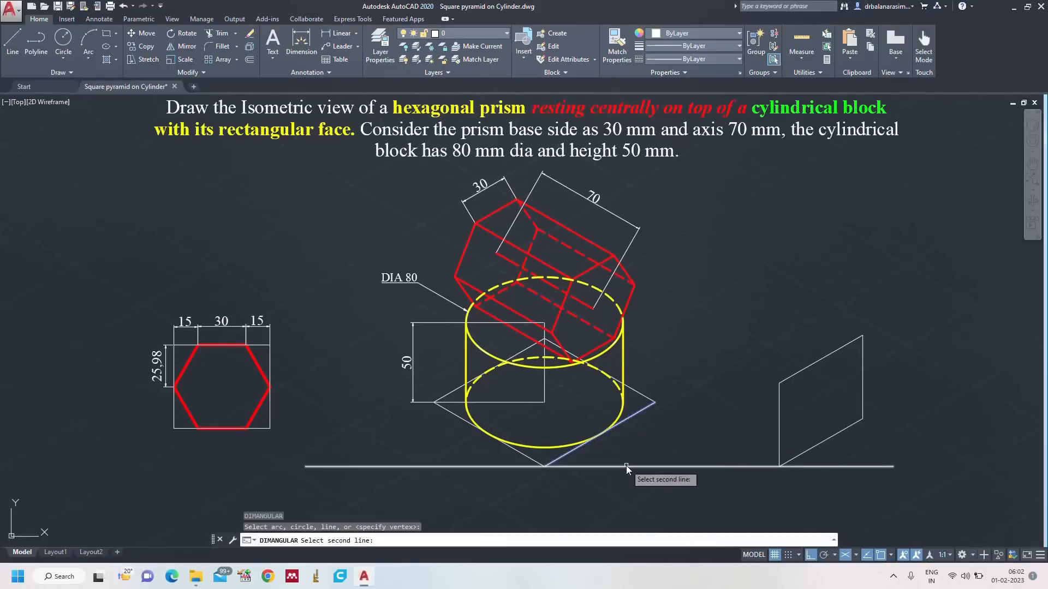
left_click(626, 467)
left_click(634, 449)
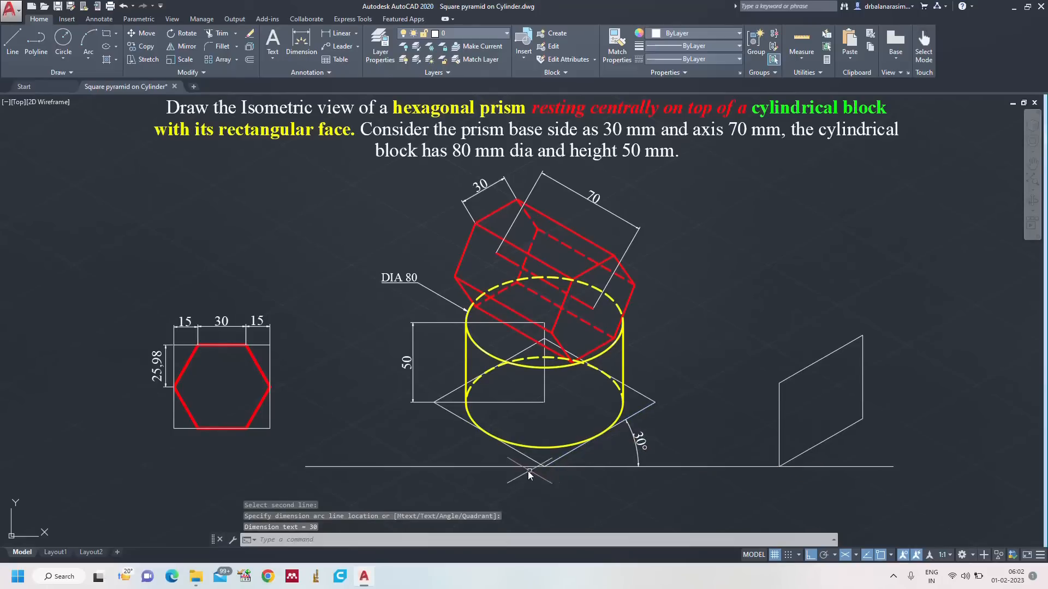
key("Return")
left_click(506, 466)
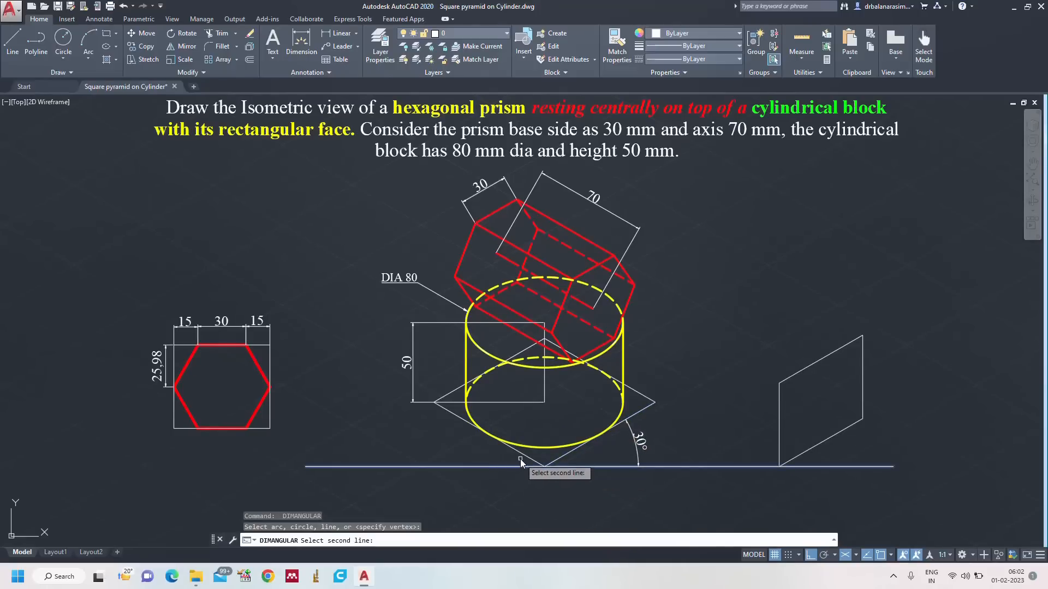
left_click(520, 461)
left_click(477, 448)
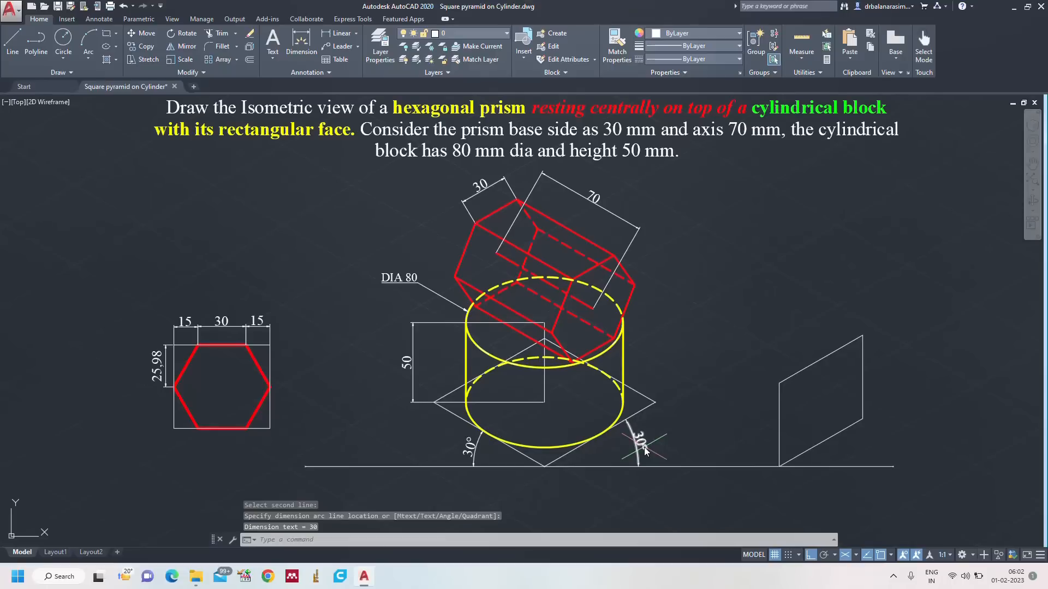
Step: Oblique the dimension on the prism's hexagon side so its extension lines follow the prism's long edges
key("Return")
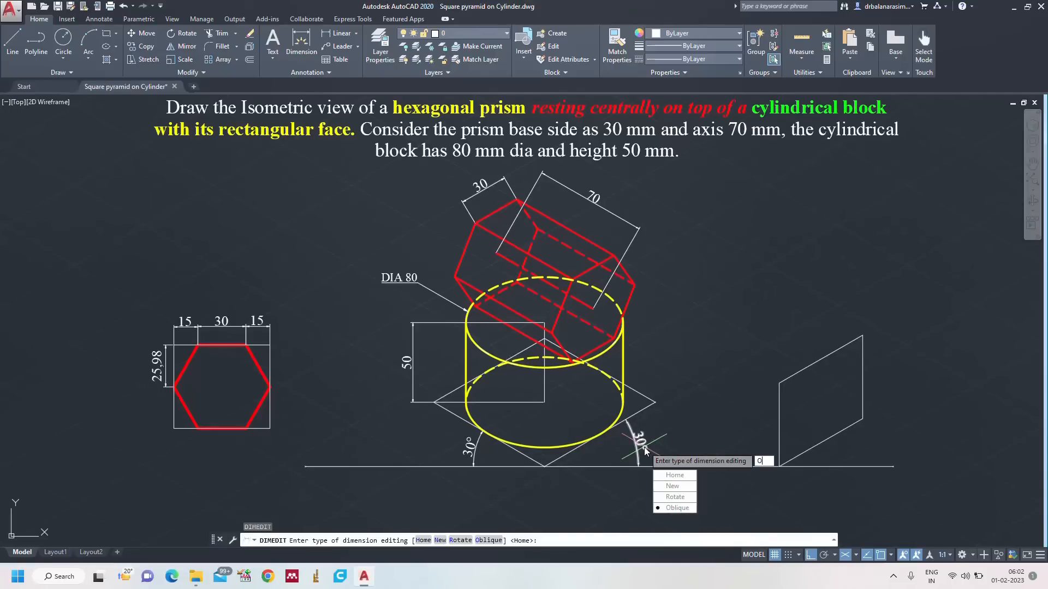
key("Return")
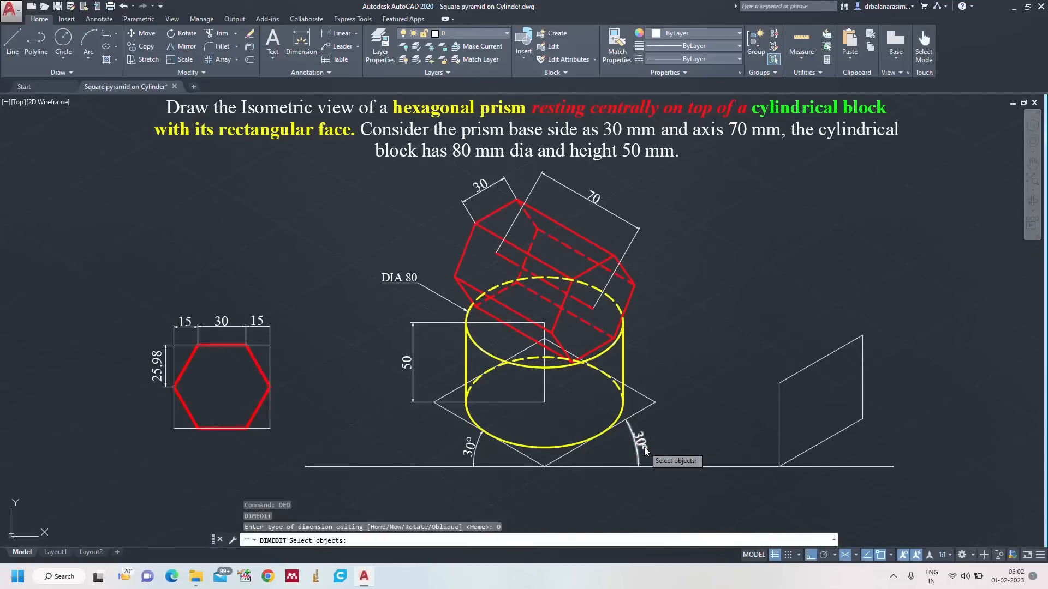
left_click(492, 184)
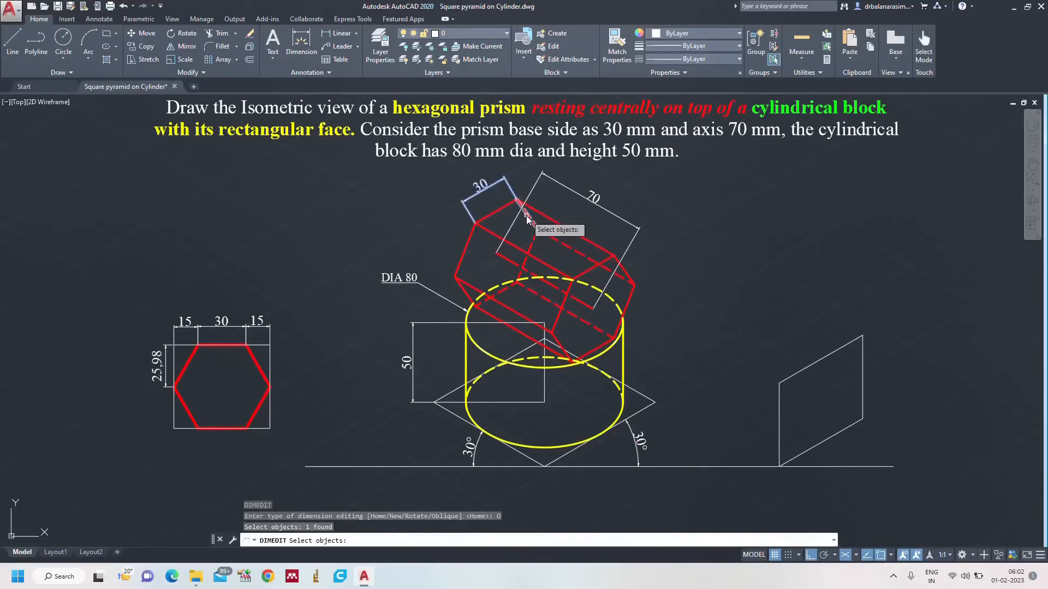
key("Return")
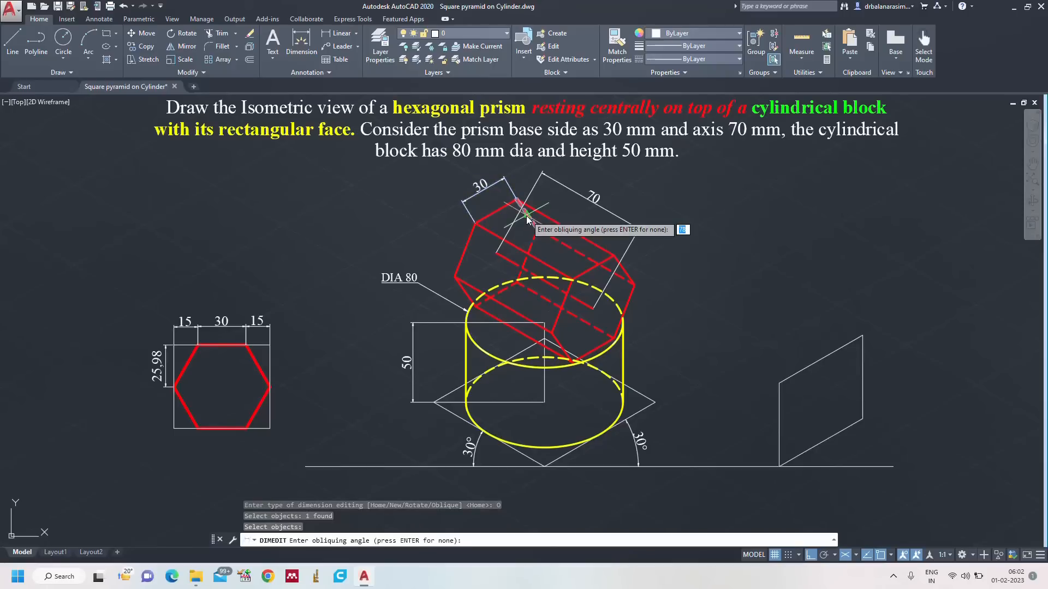
left_click(475, 223)
left_click(495, 238)
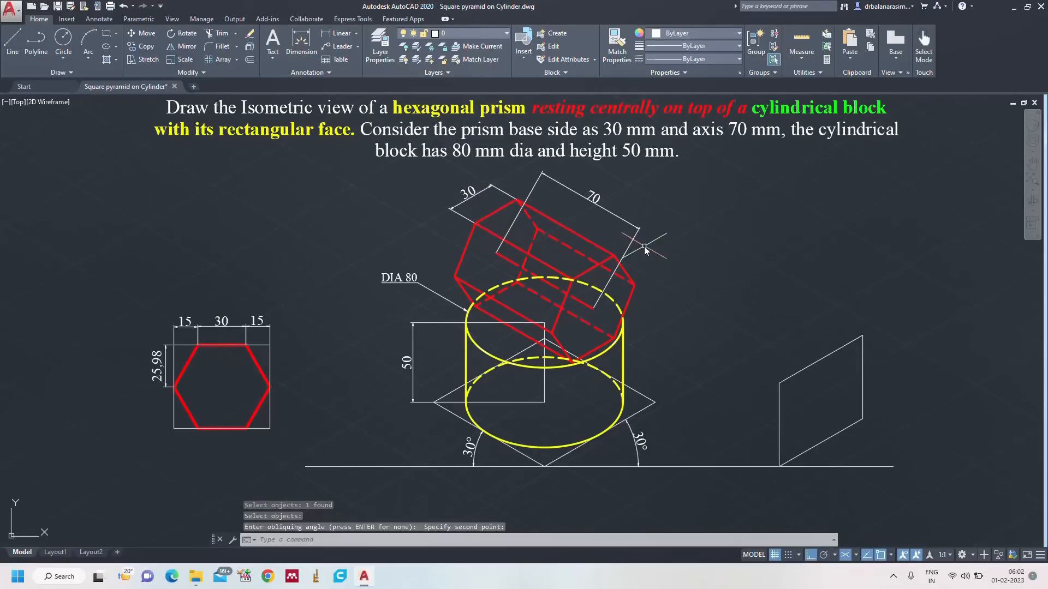
Step: Oblique the prism's axis length dimension so its extension lines run parallel to the near hexagon face's top edge
key("Return")
type("O")
key("Return")
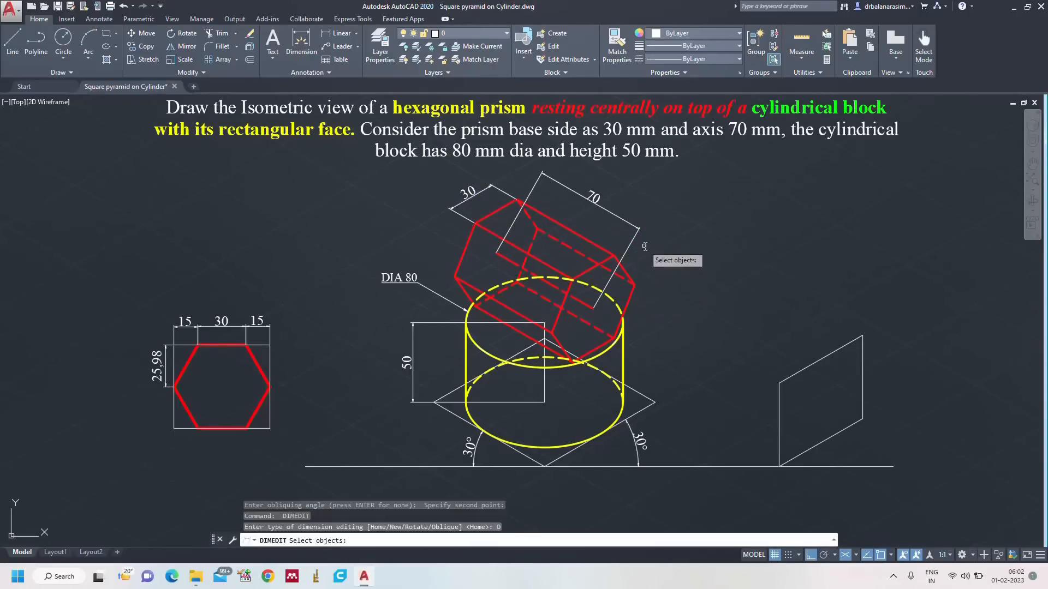
left_click(617, 215)
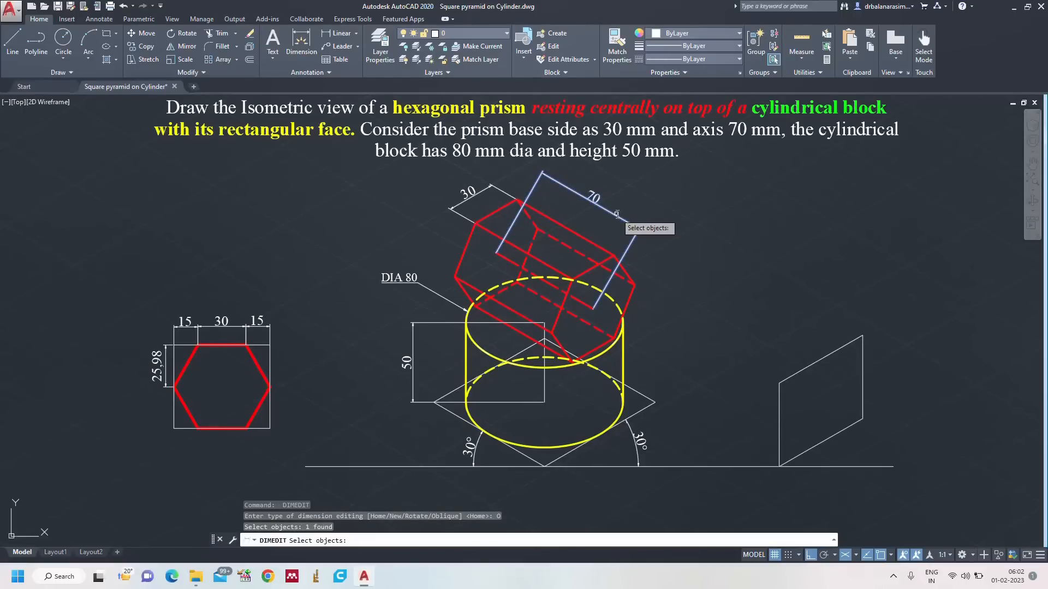
key("Return")
left_click(592, 309)
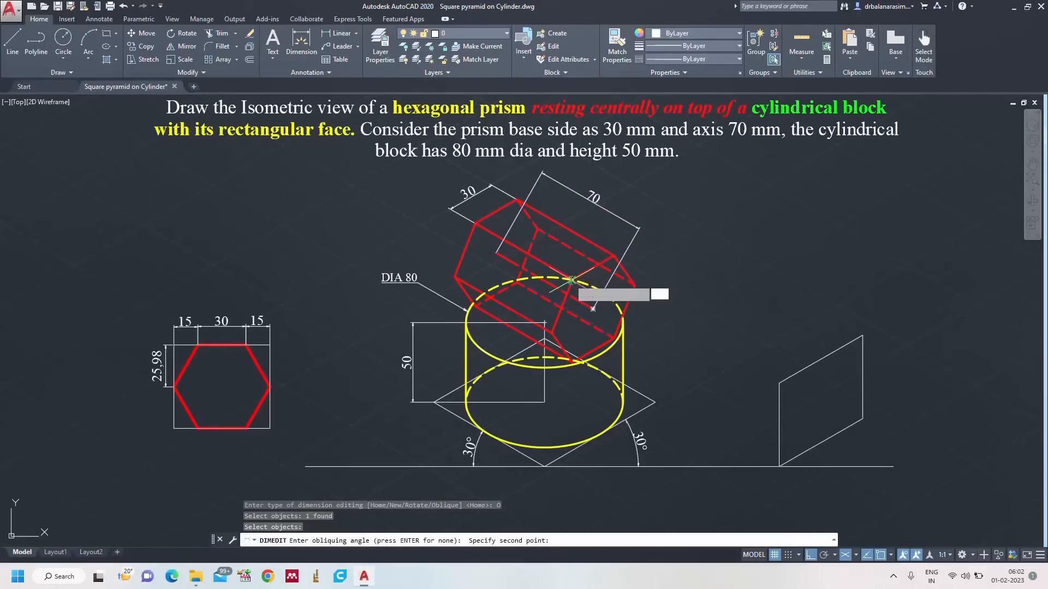
left_click(611, 256)
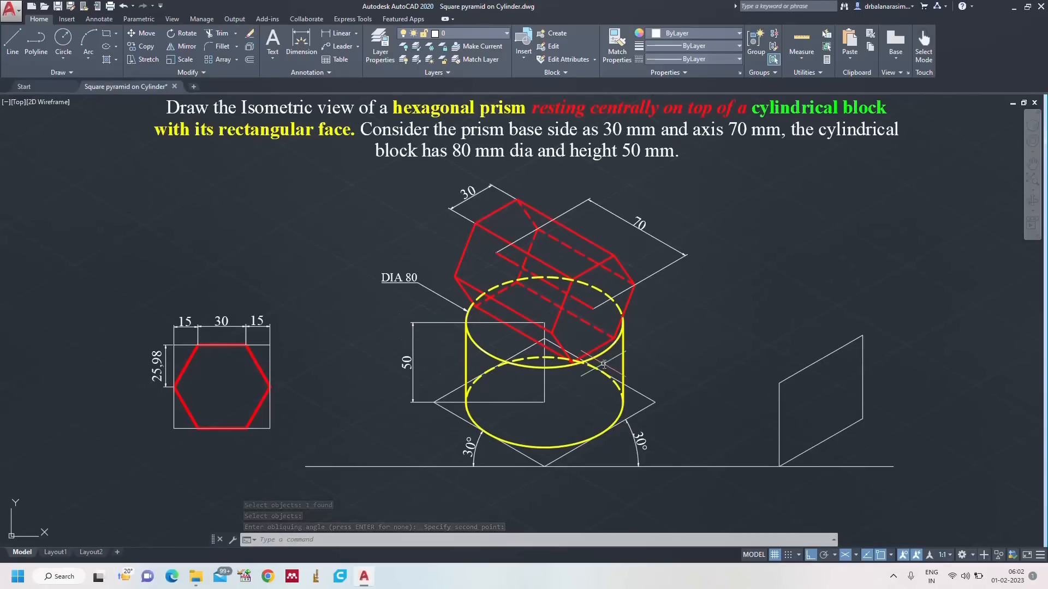
Step: Oblique the cylinder's height dimension so its extension lines slope along the receding direction of the base rhombus's lower-right edge
key("Return")
left_click(632, 425)
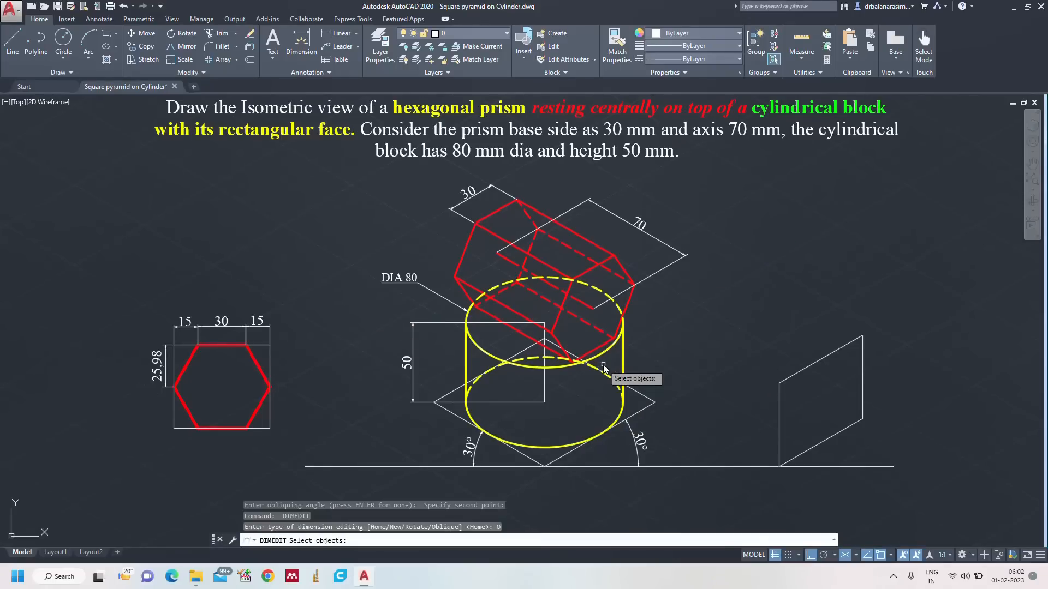
left_click(441, 324)
key("Return")
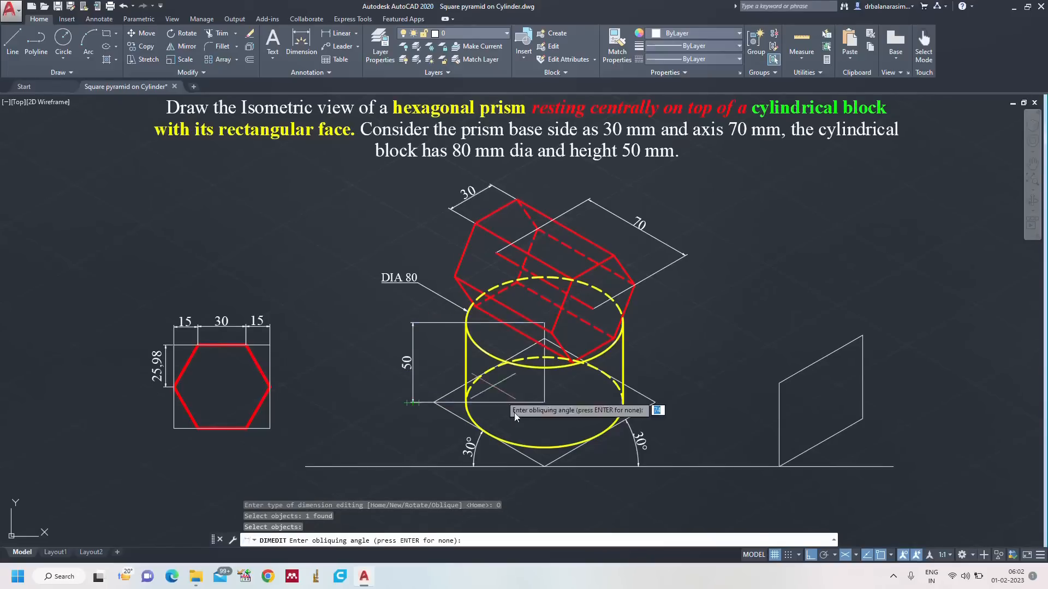
left_click(544, 403)
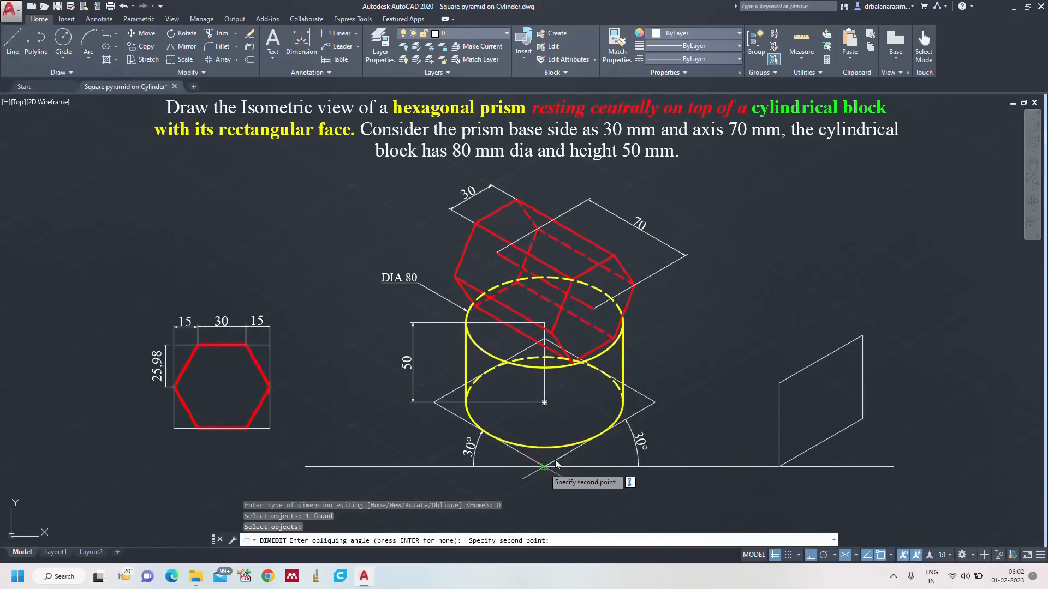
left_click(580, 445)
key("Escape")
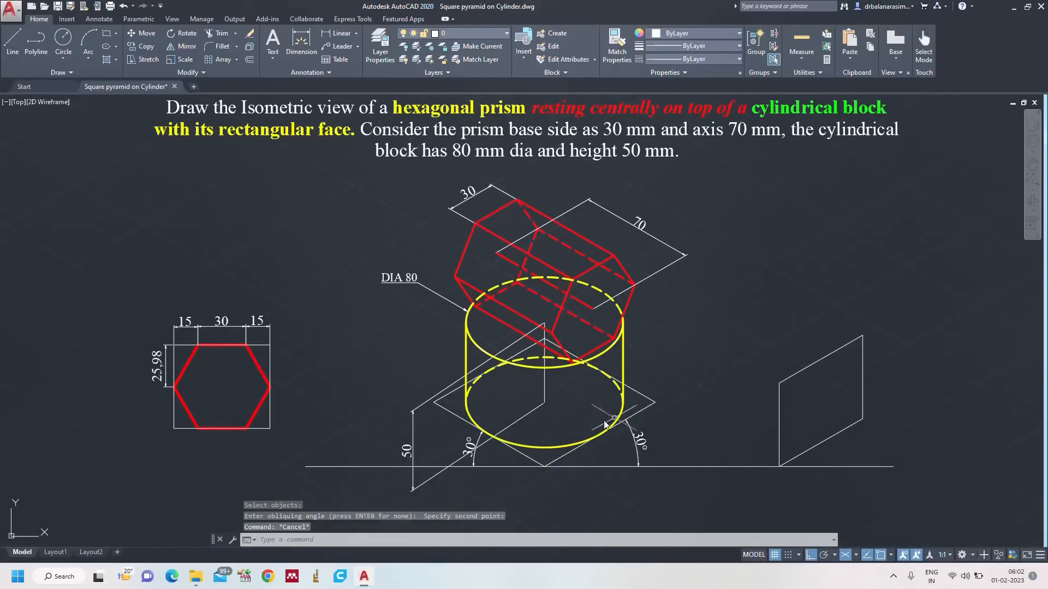
Step: Move the cylinder's height dimension to the right of the cylinder and centre its text along the dimension line
left_click(414, 449)
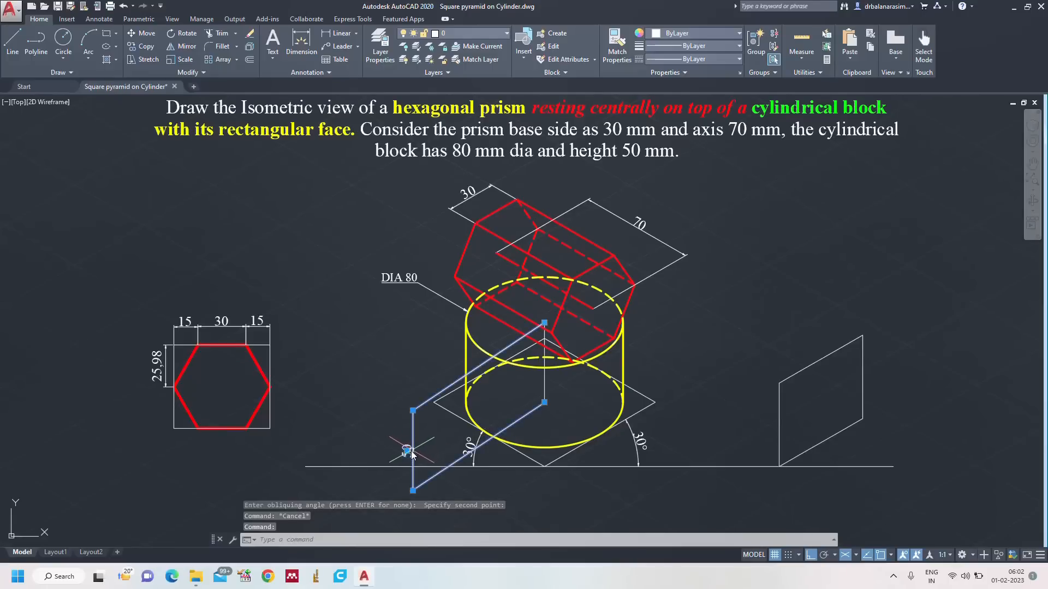
left_click(407, 451)
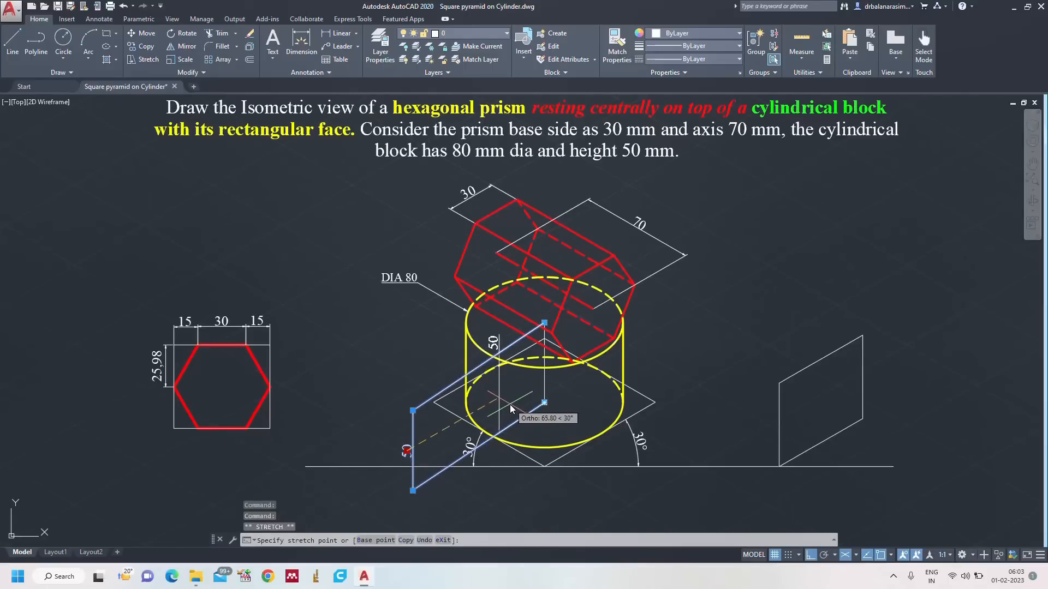
left_click(675, 349)
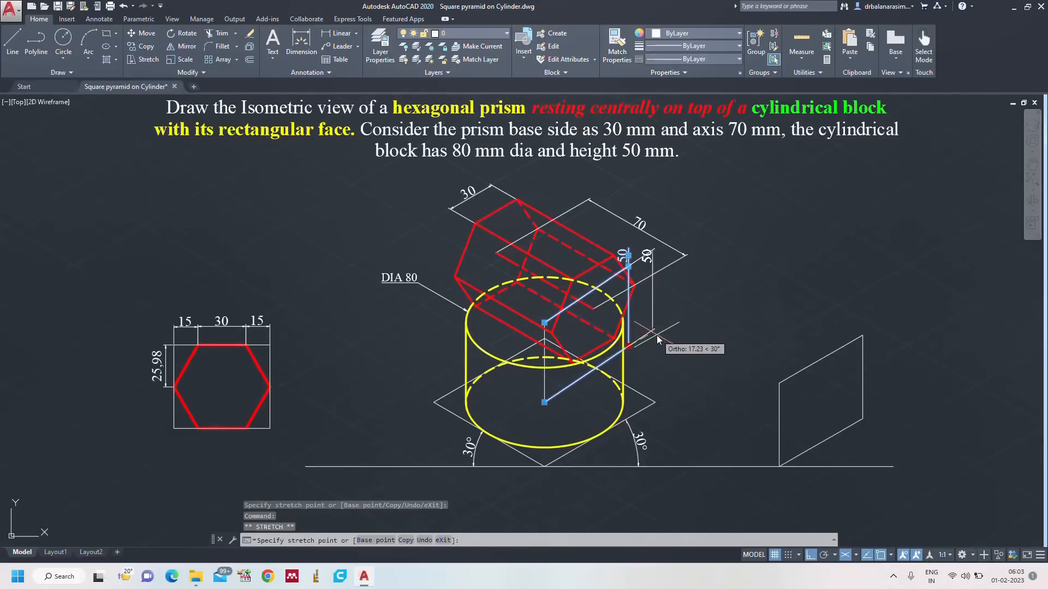
left_click(656, 293)
key("Escape")
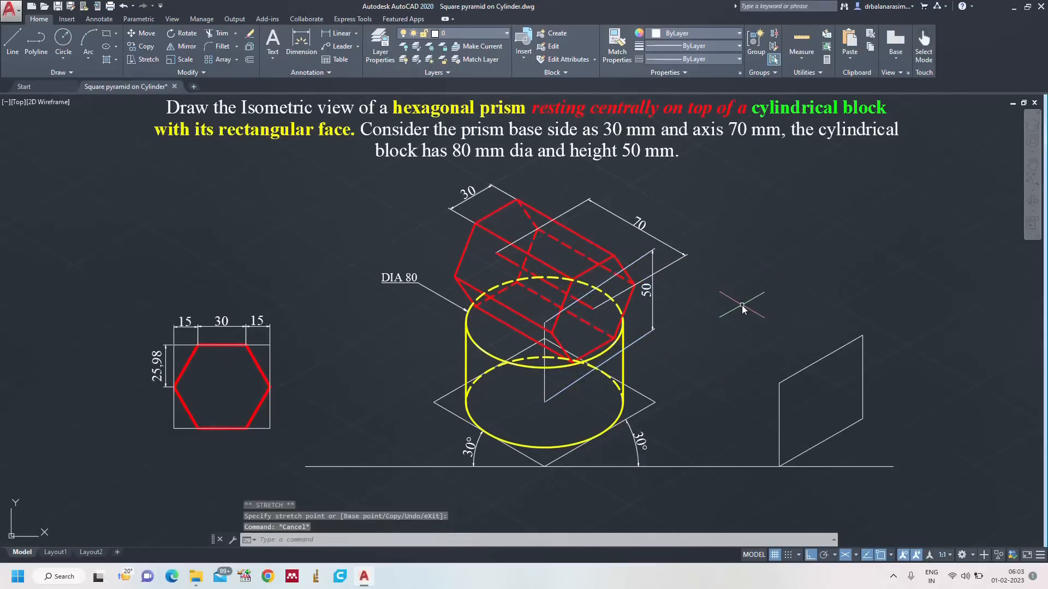
key("Escape")
key("Escape")
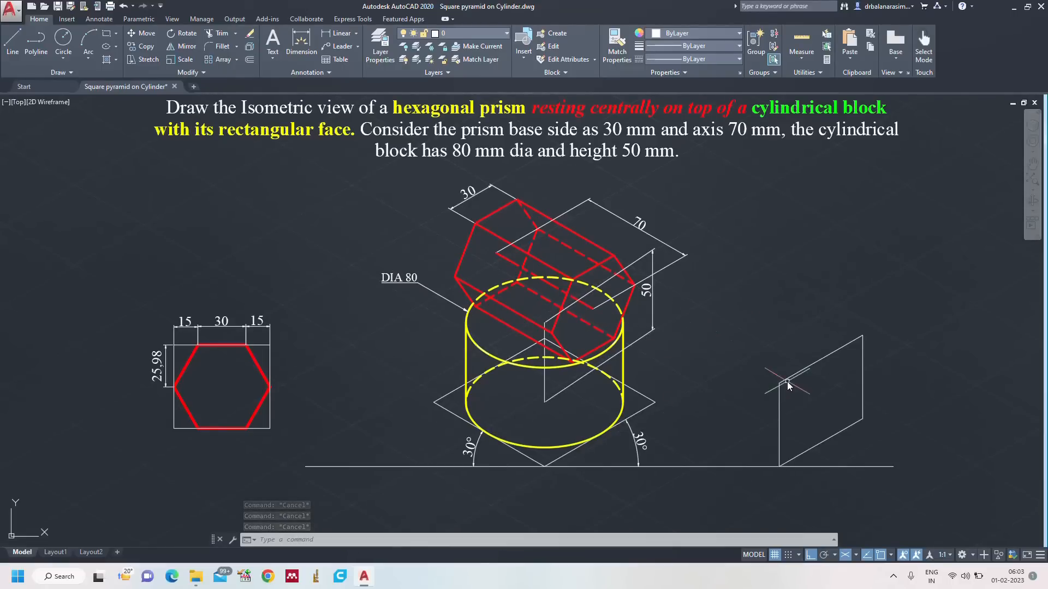
key("Escape")
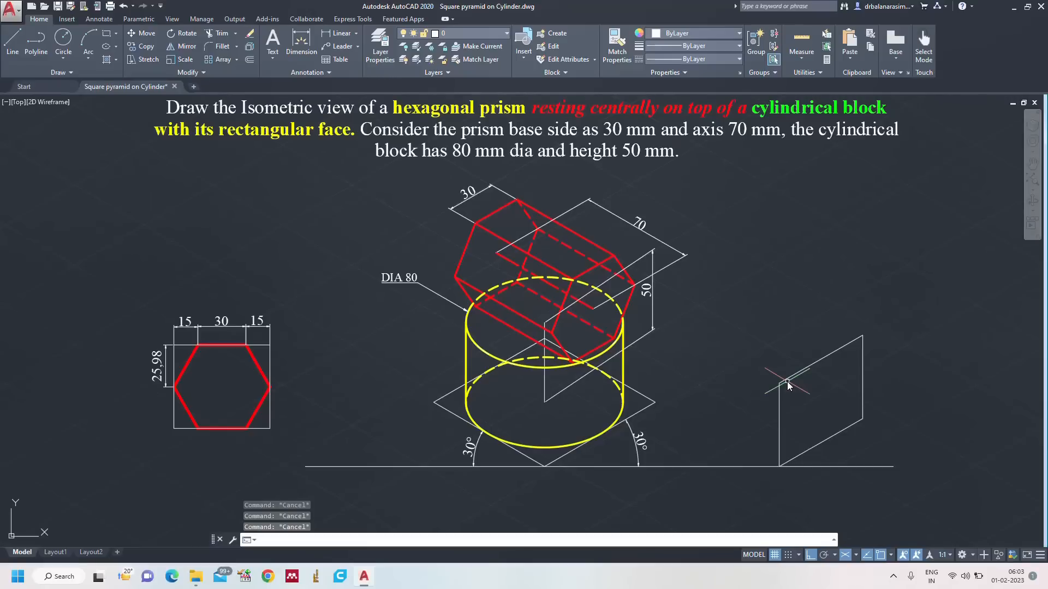
Step: Label the six corners of the prism's front hexagon A to F with single-line text, height 6 and rotation 0
type("text")
key("Return")
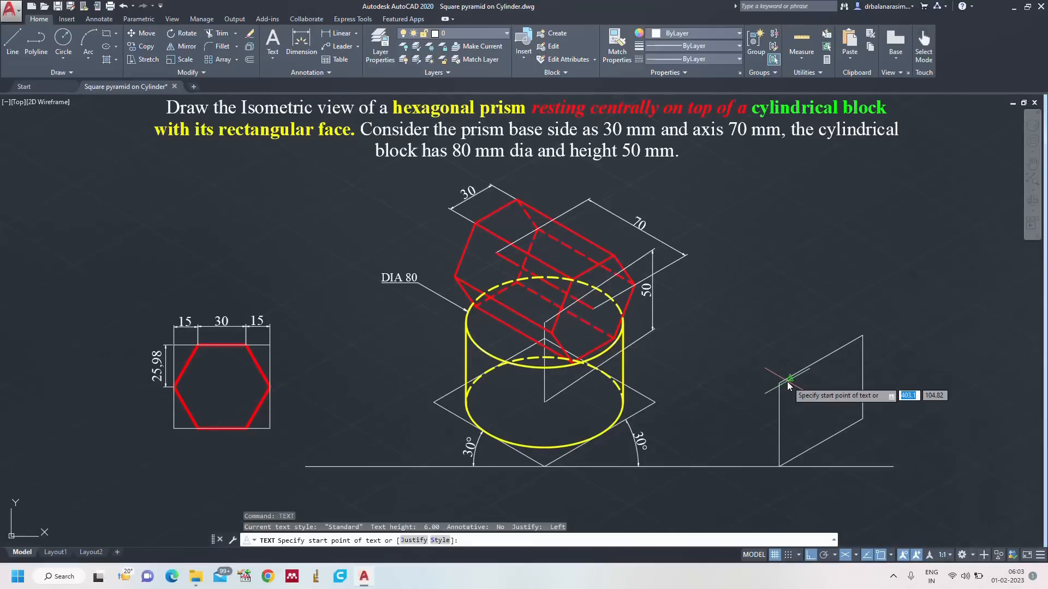
left_click(572, 275)
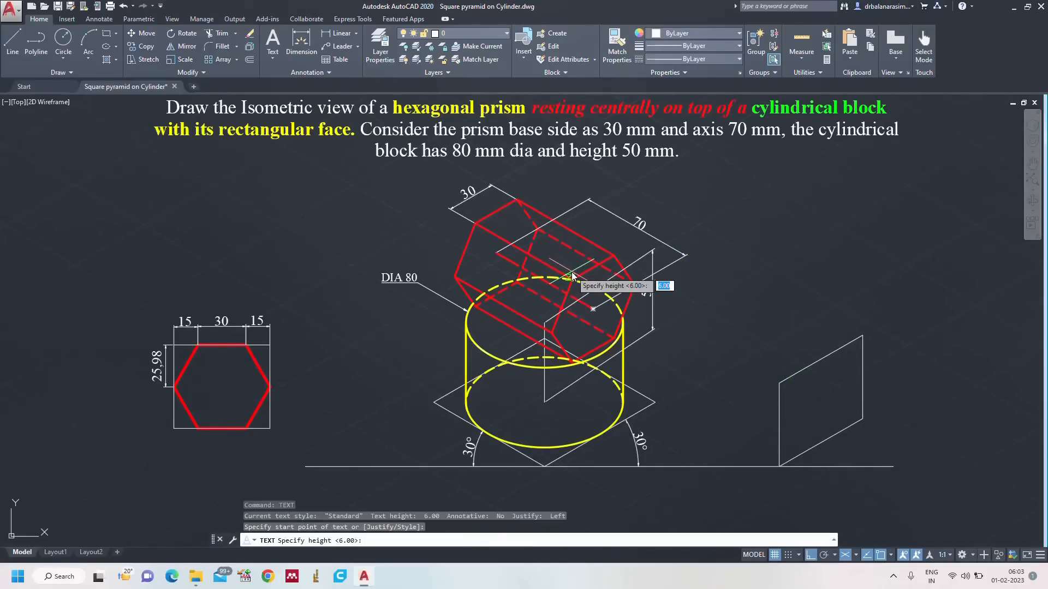
key("Return")
key("Return")
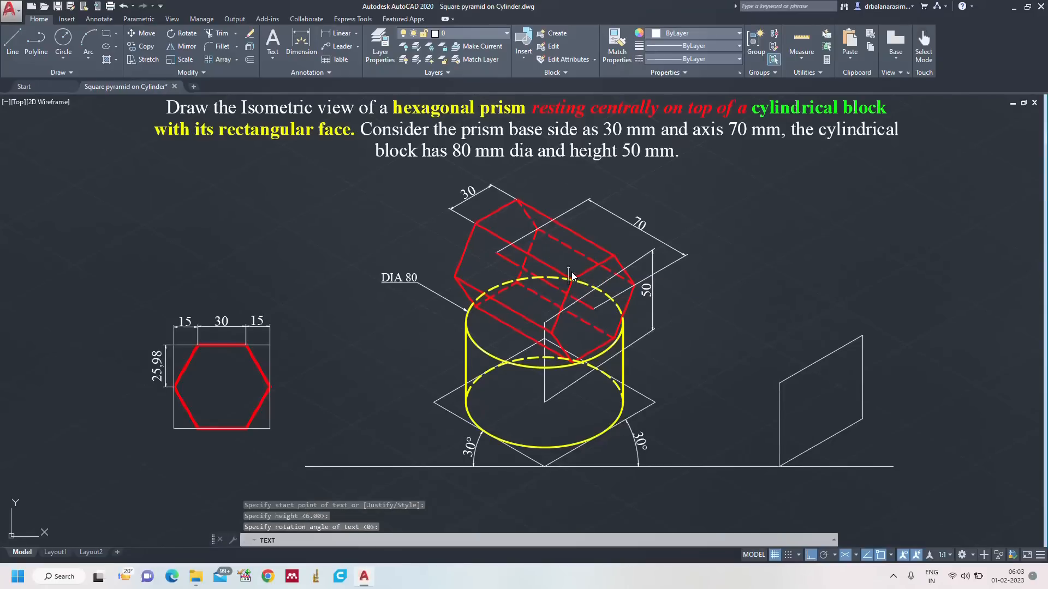
type("A")
left_click(622, 250)
type("B")
left_click(637, 285)
type("C")
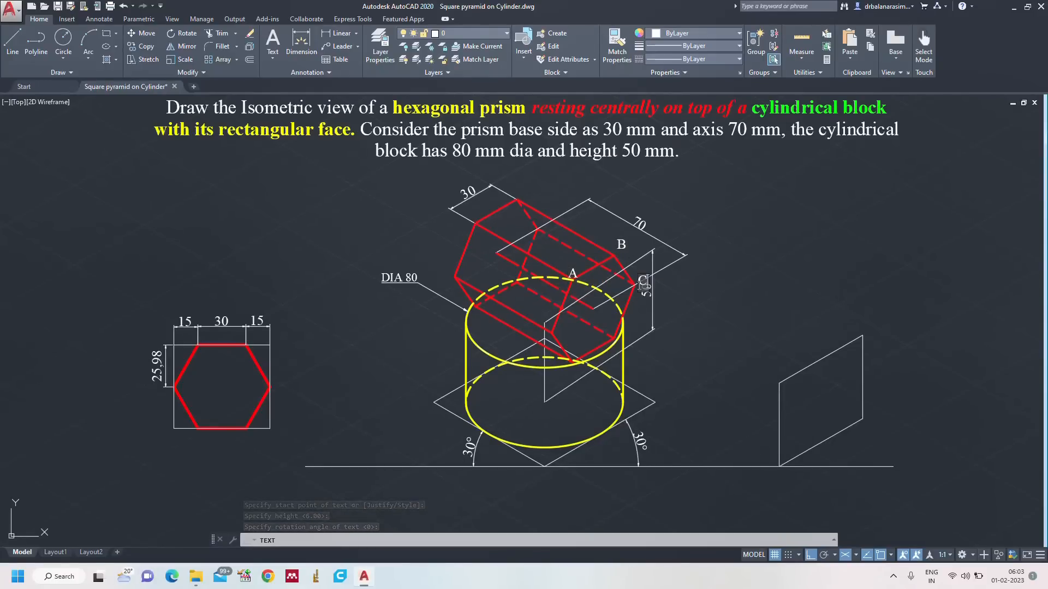
left_click(617, 338)
type("D")
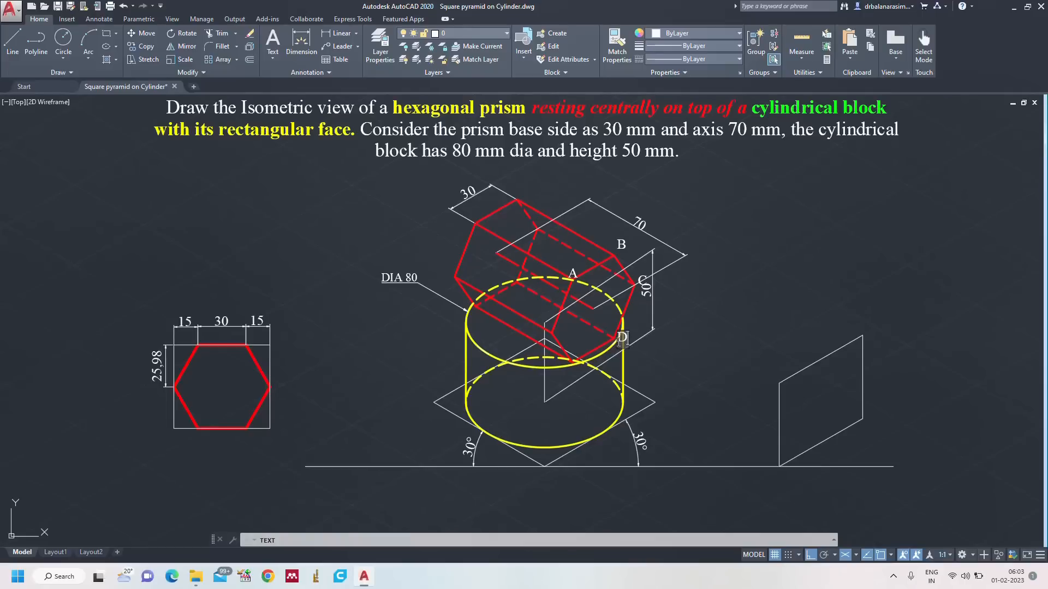
left_click(572, 364)
type("E")
left_click(548, 329)
type("F")
Step: Label the six corners of the prism's rear hexagon G, H, I, J, K and L
left_click(467, 231)
type("G")
left_click(522, 195)
type("H")
left_click(542, 229)
type("I")
left_click(524, 288)
left_click(475, 310)
type("K")
left_click(443, 279)
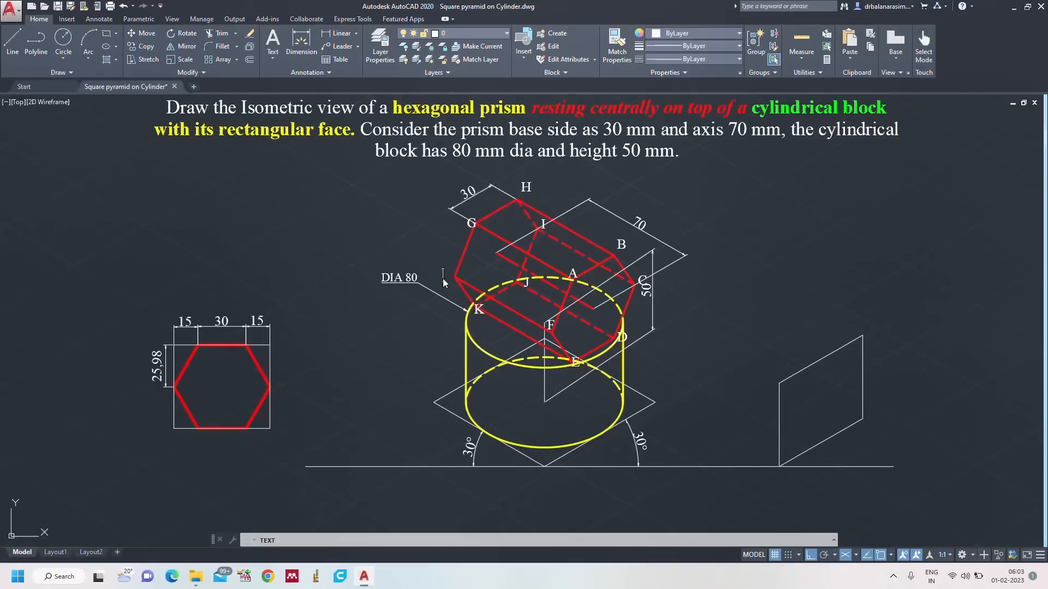
Step: Label the ends of the cylinder's side lines M and N on the top ellipse, O and P on the base
left_click(457, 317)
type("M")
left_click(630, 324)
type("N")
left_click(629, 402)
type("O")
left_click(461, 408)
type("P")
key("Escape")
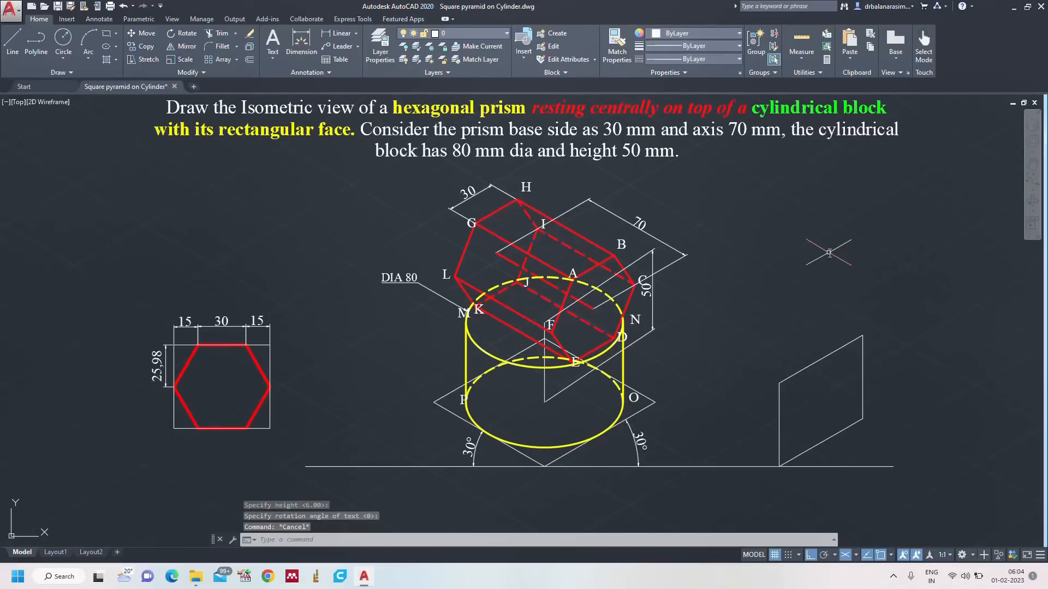
Step: Erase the leftover isometric construction parallelogram on the ground line to the right of the cylinder, including its remaining short sloped line
type("z")
key("Return")
type("a")
key("Return")
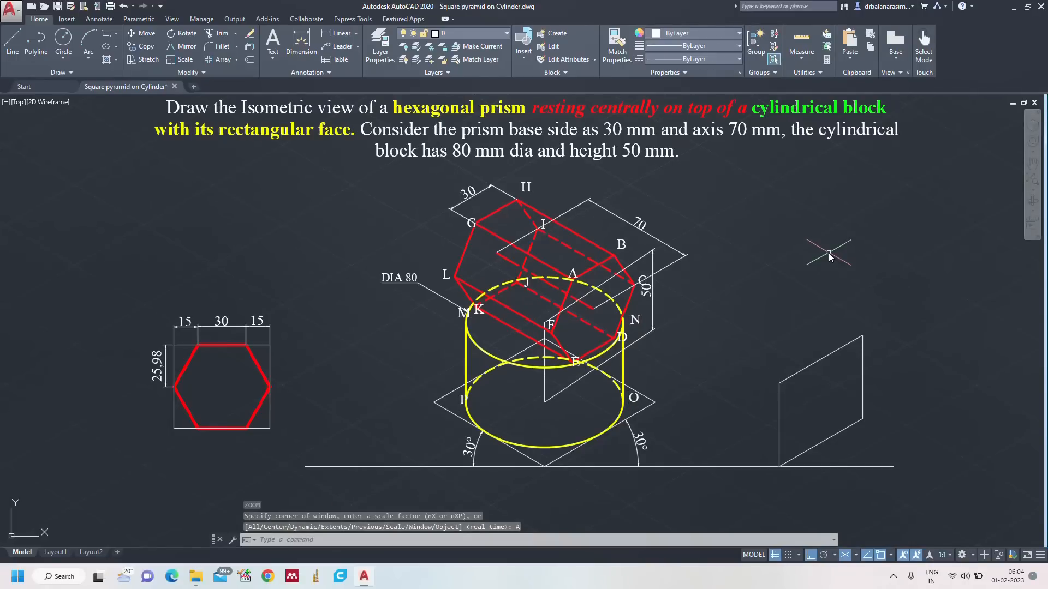
mouse_move(931, 346)
left_mouse_down()
mouse_move(753, 382)
mouse_move(819, 464)
mouse_move(907, 425)
left_mouse_up()
key("Delete")
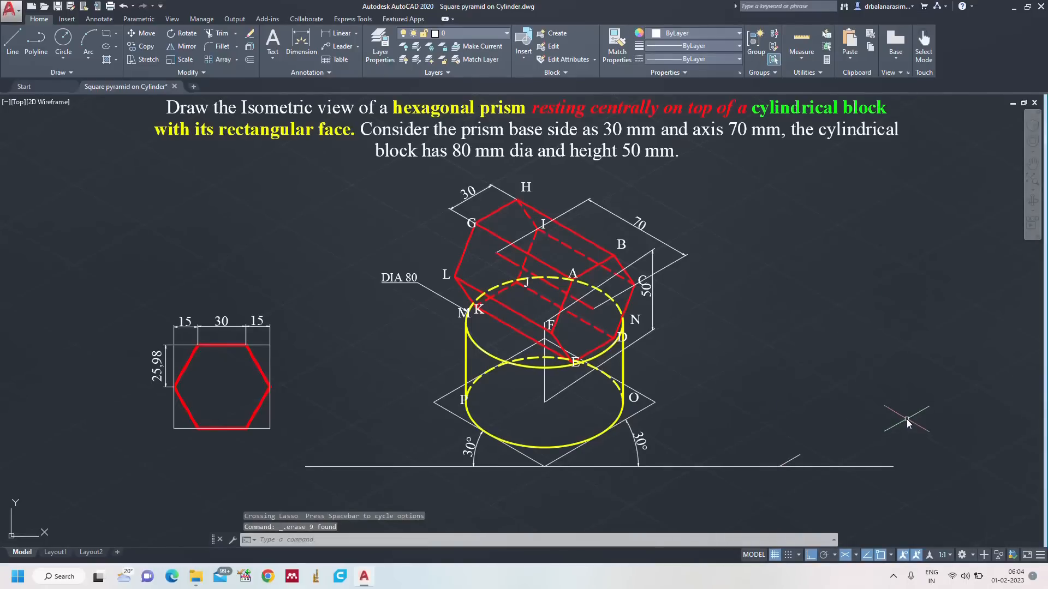
left_click(799, 462)
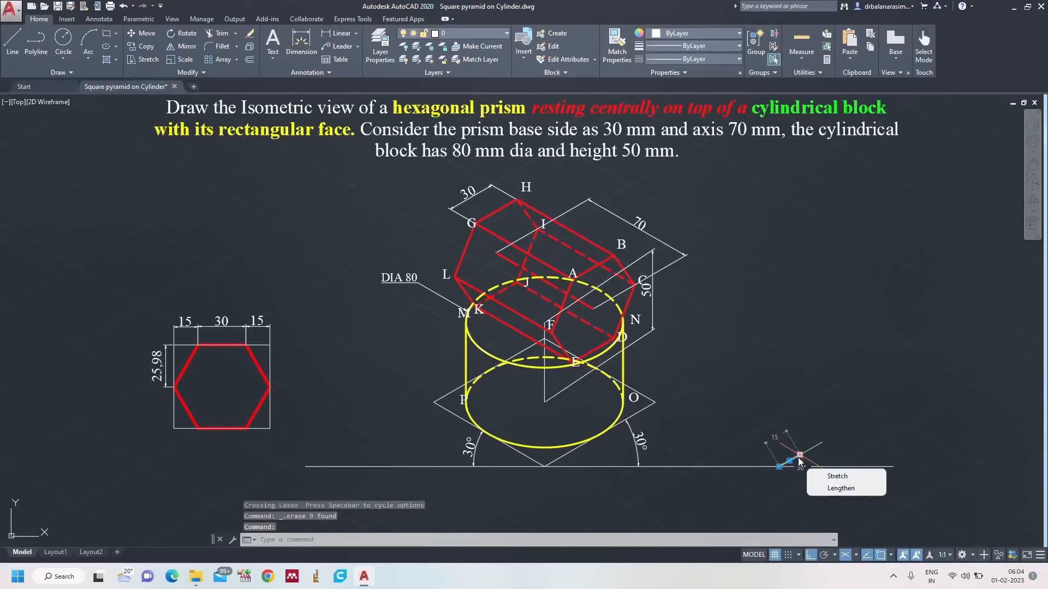
key("Delete")
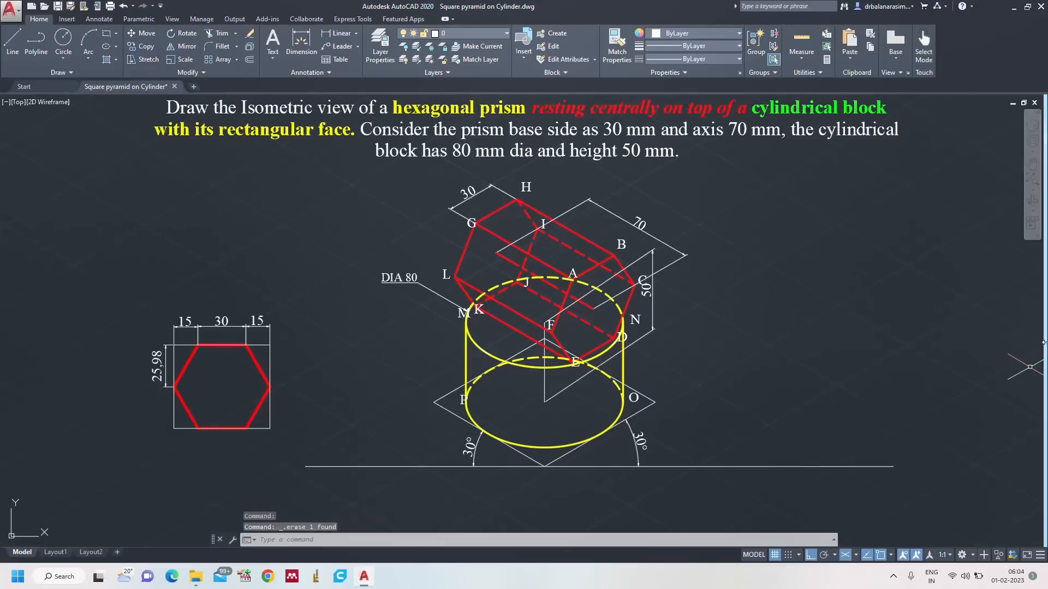